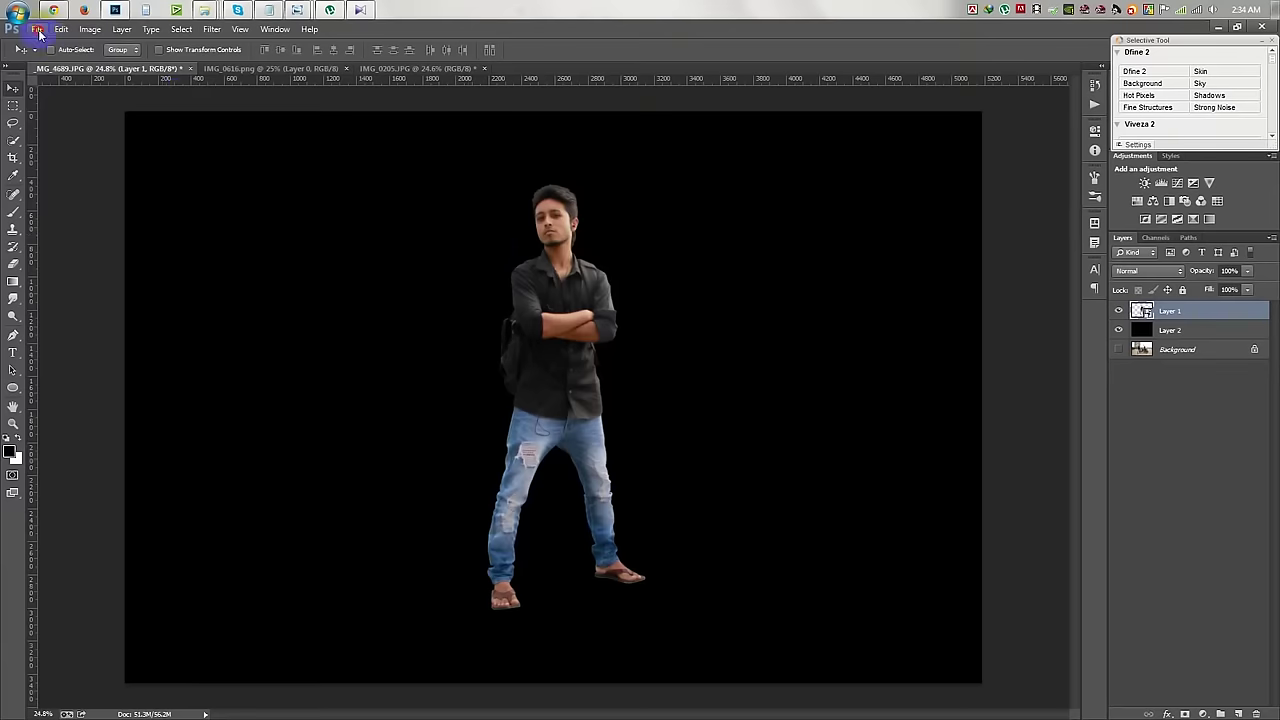
Create a new white 1920×1080 document from the preset.
left_click(37, 29)
left_click(60, 45)
left_click(620, 190)
left_click(569, 209)
key("Tab")
left_click(774, 172)
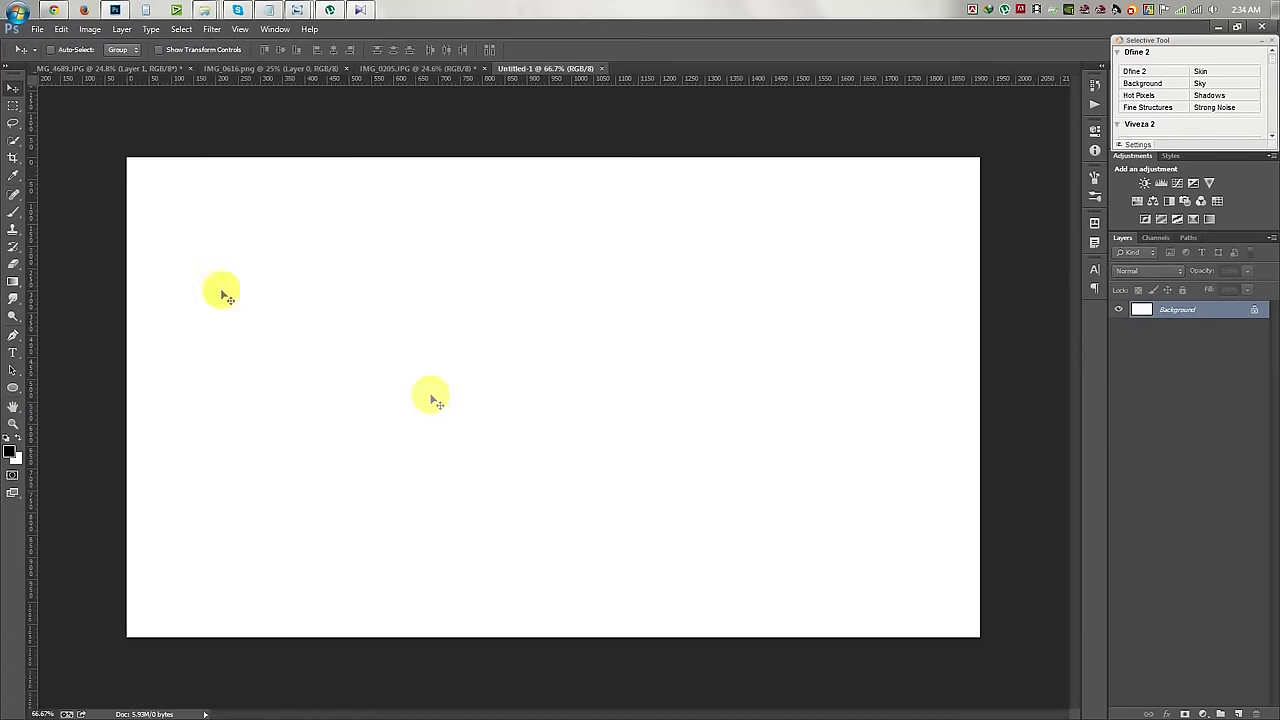
Drag the crossed-arms man from _MG_4689 into Untitled-1 and shrink him to a full-length figure.
key("ctrl+Tab")
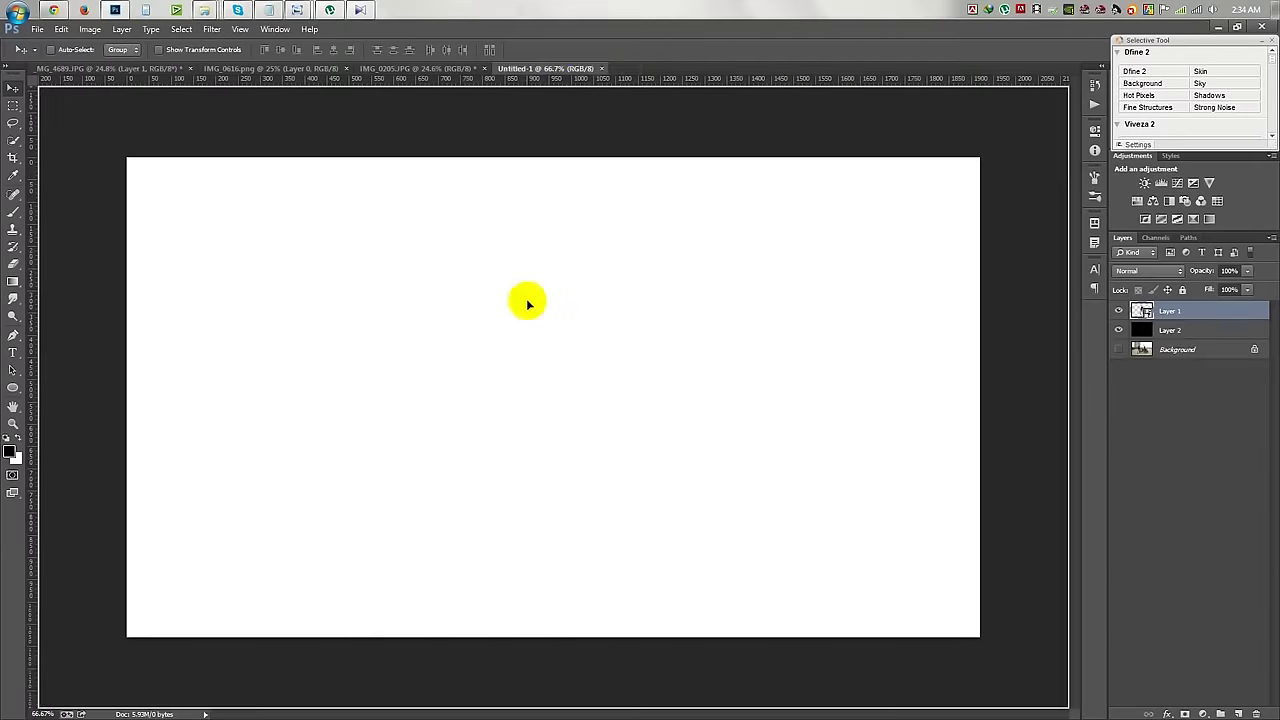
left_click_drag(561, 276, 517, 430)
key("ctrl+t")
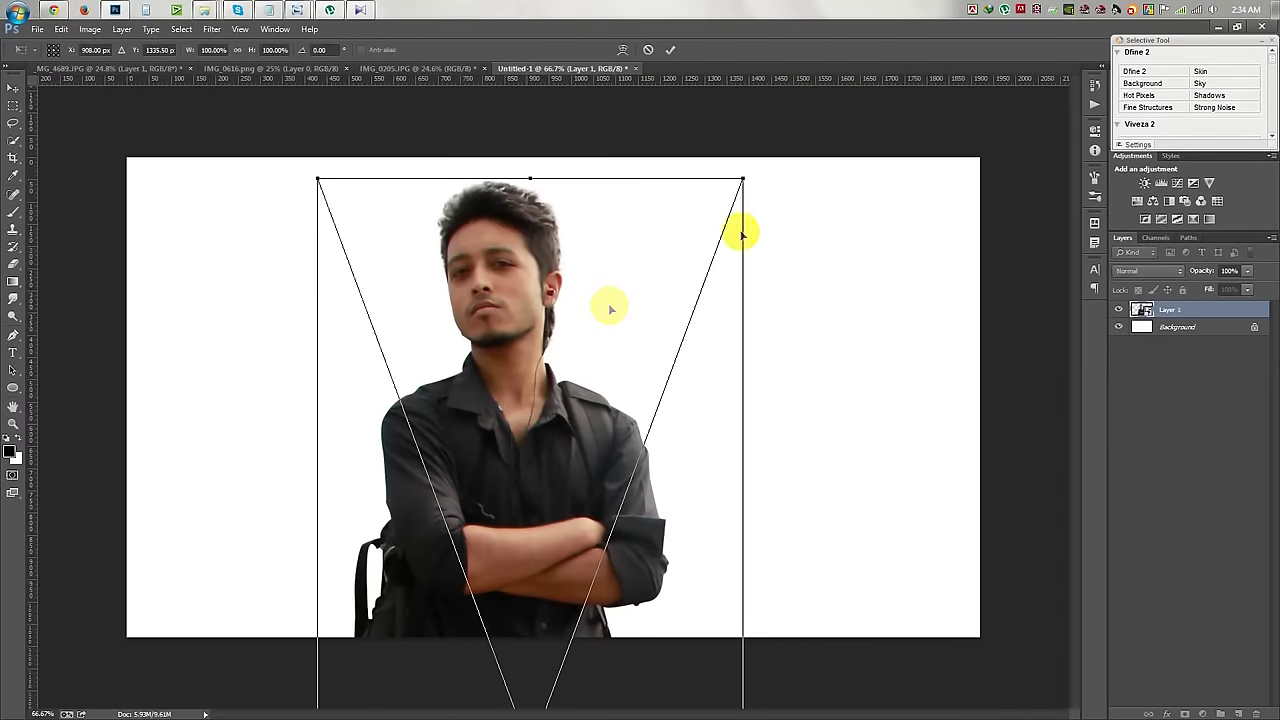
mouse_move(188, 53)
left_mouse_down()
mouse_move(458, 316)
mouse_move(386, 286)
left_mouse_up()
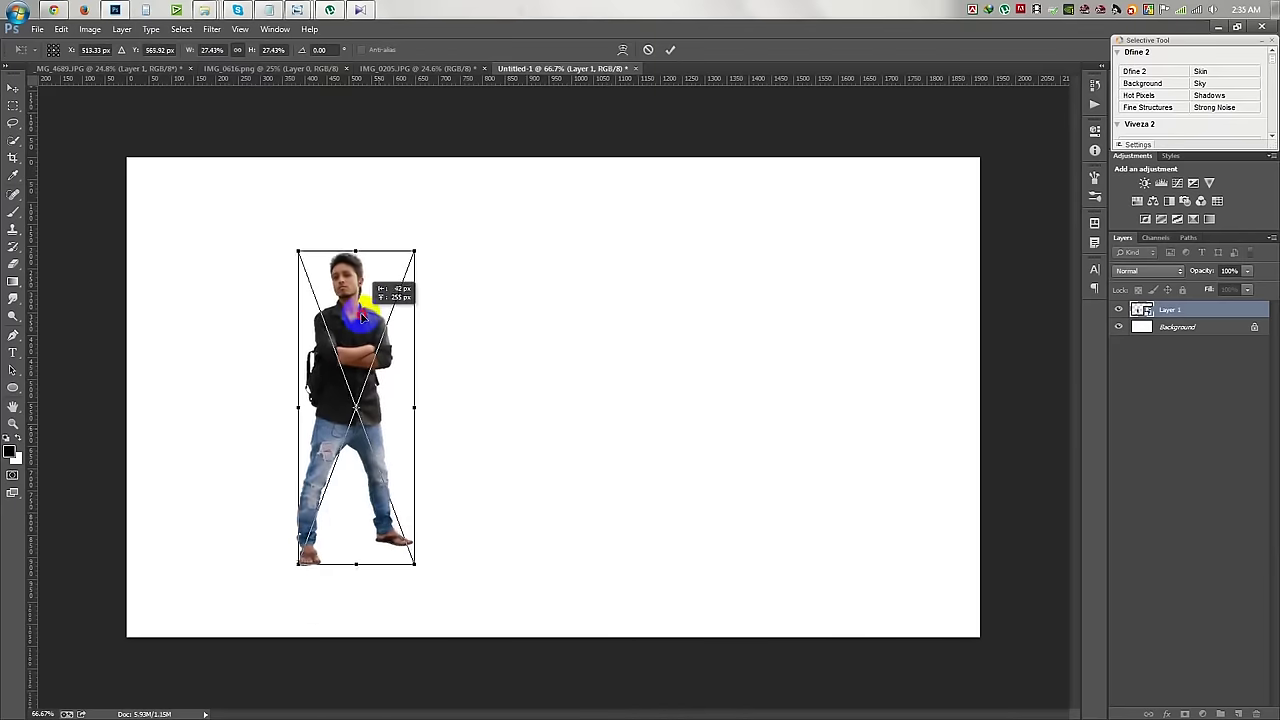
key("Return")
left_click(212, 28)
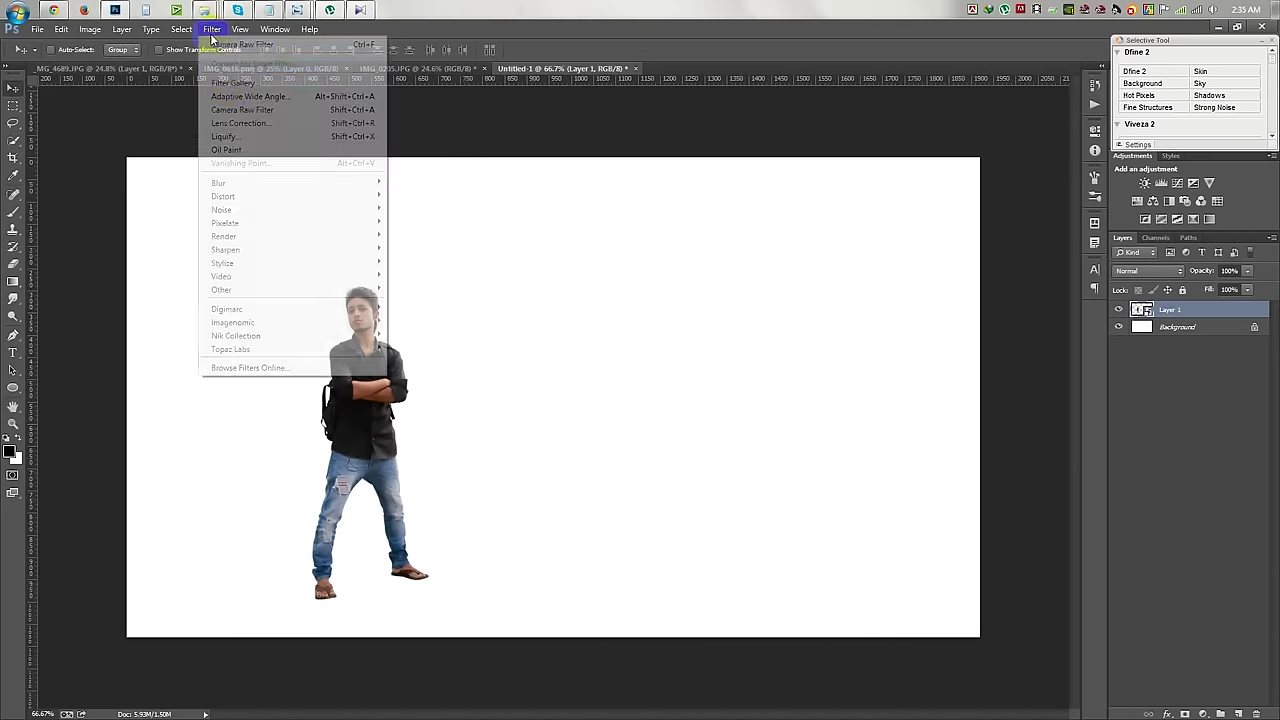
Apply a Camera Raw filter to the man with Shadows +56, Whites +18 and Blacks +15.
left_click(240, 113)
left_click_drag(388, 261, 517, 459)
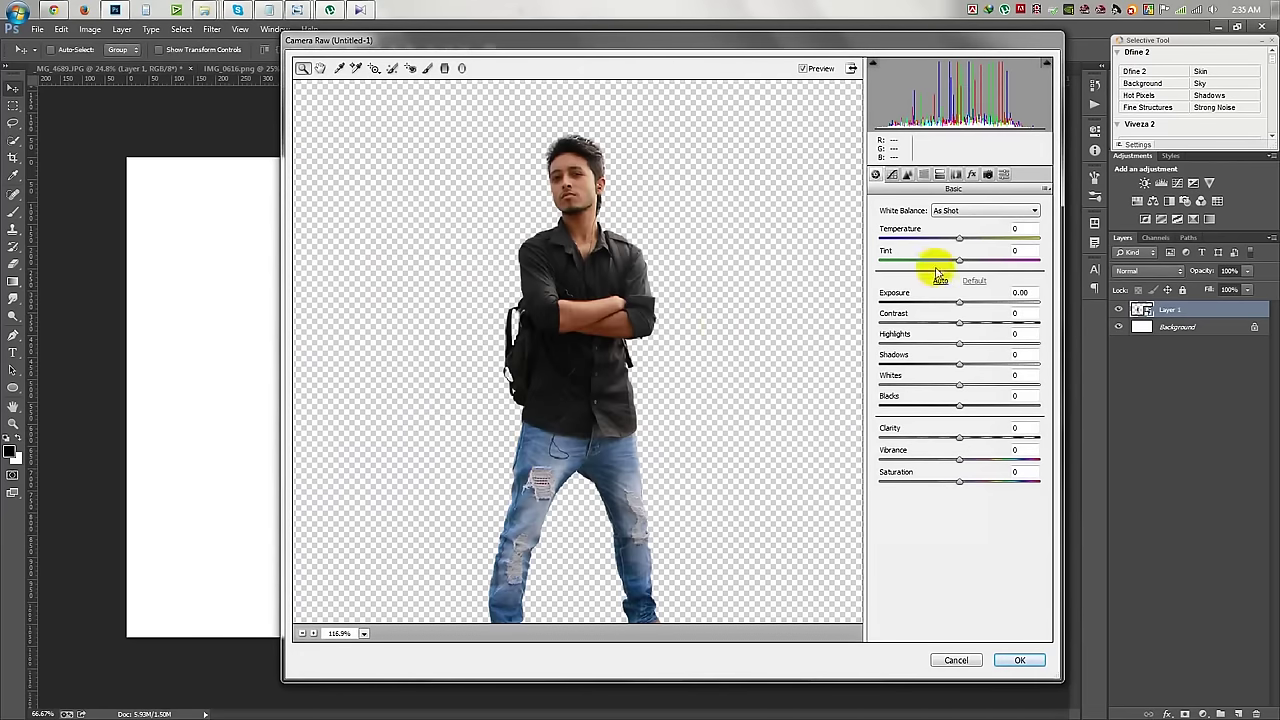
mouse_move(960, 365)
left_mouse_down()
mouse_move(1004, 364)
mouse_move(973, 385)
left_mouse_up()
left_click(964, 385)
left_click_drag(960, 404, 993, 407)
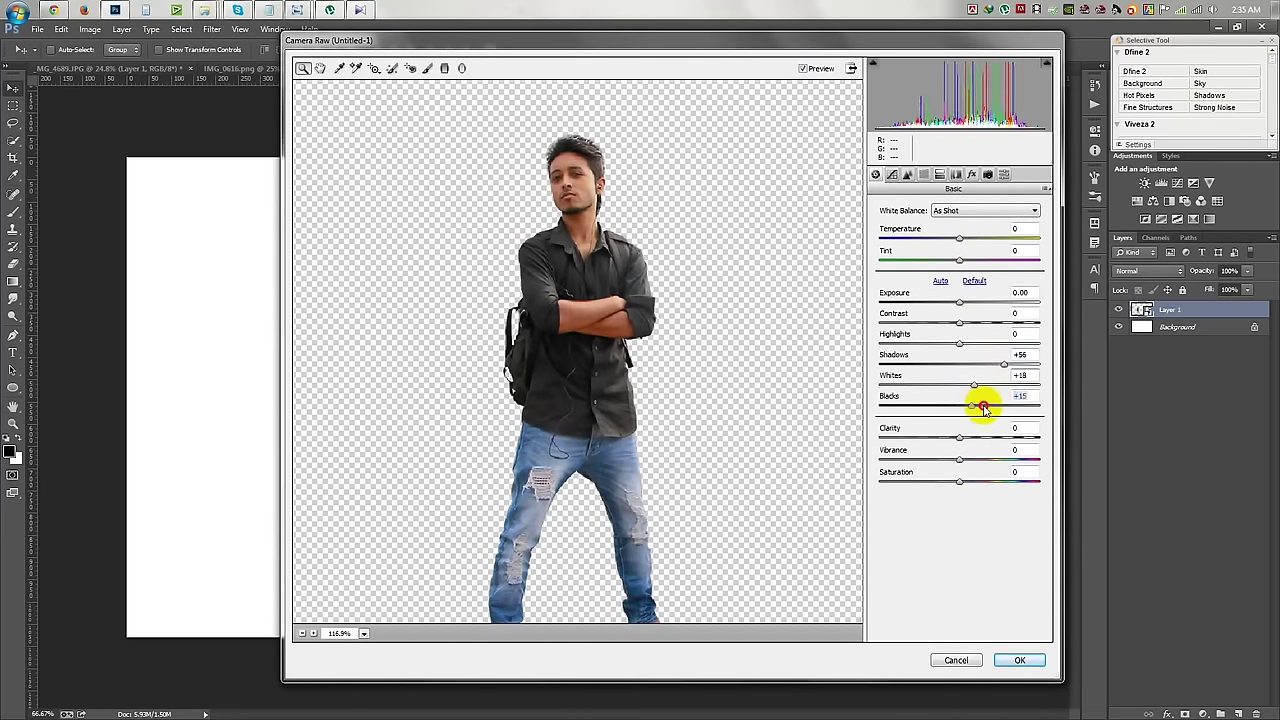
left_click(1002, 661)
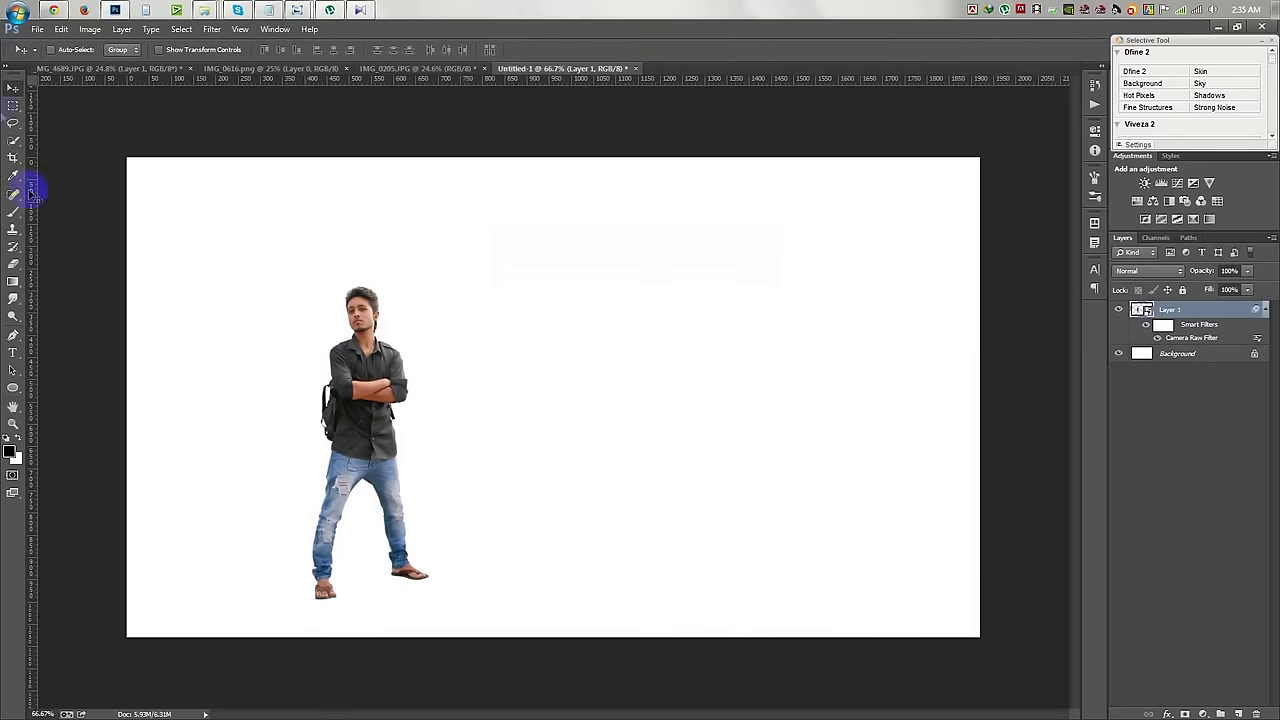
left_click(115, 68)
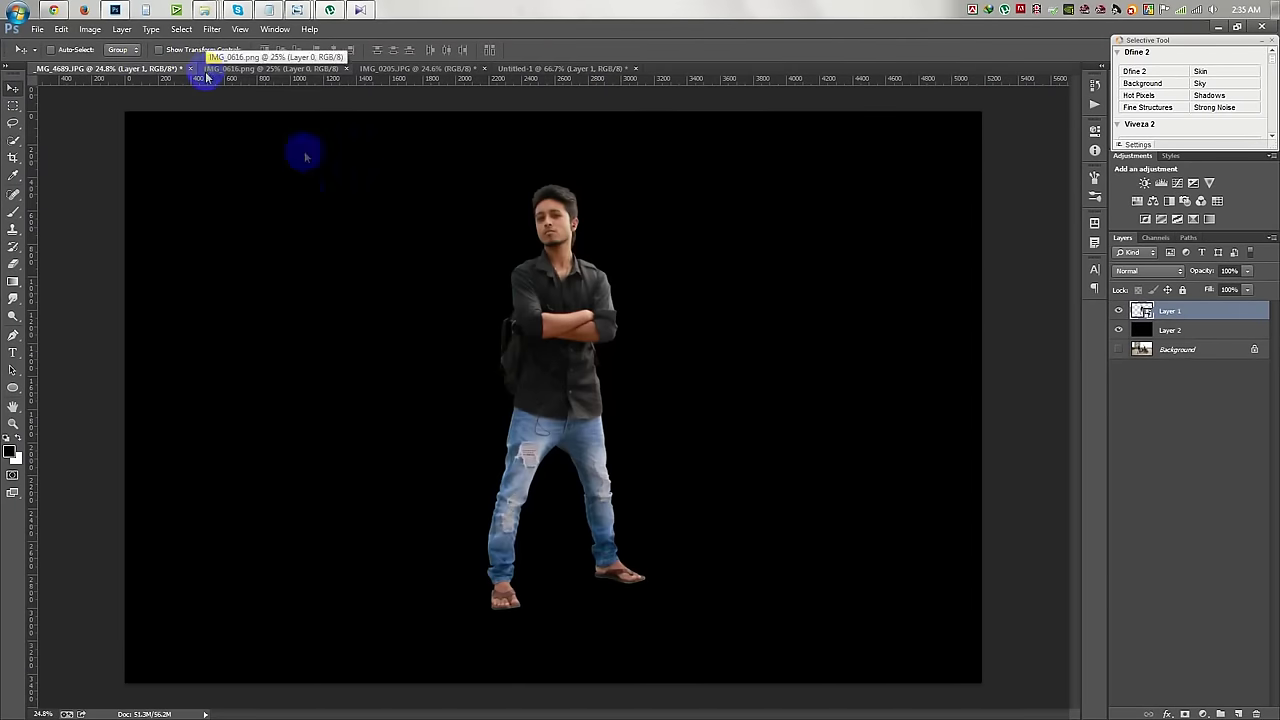
Save the IMG_4689 source photo as a PSD and close it.
key("ctrl+s")
left_click(795, 614)
left_click(184, 68)
Bring the blue-shirt man in as a smart object, scaled to 33% beside the first man.
mouse_move(330, 110)
left_mouse_down()
mouse_move(403, 114)
mouse_move(386, 57)
mouse_move(815, 330)
left_mouse_up()
left_click(1262, 330)
right_click(1195, 310)
left_click(1180, 323)
key("ctrl+t")
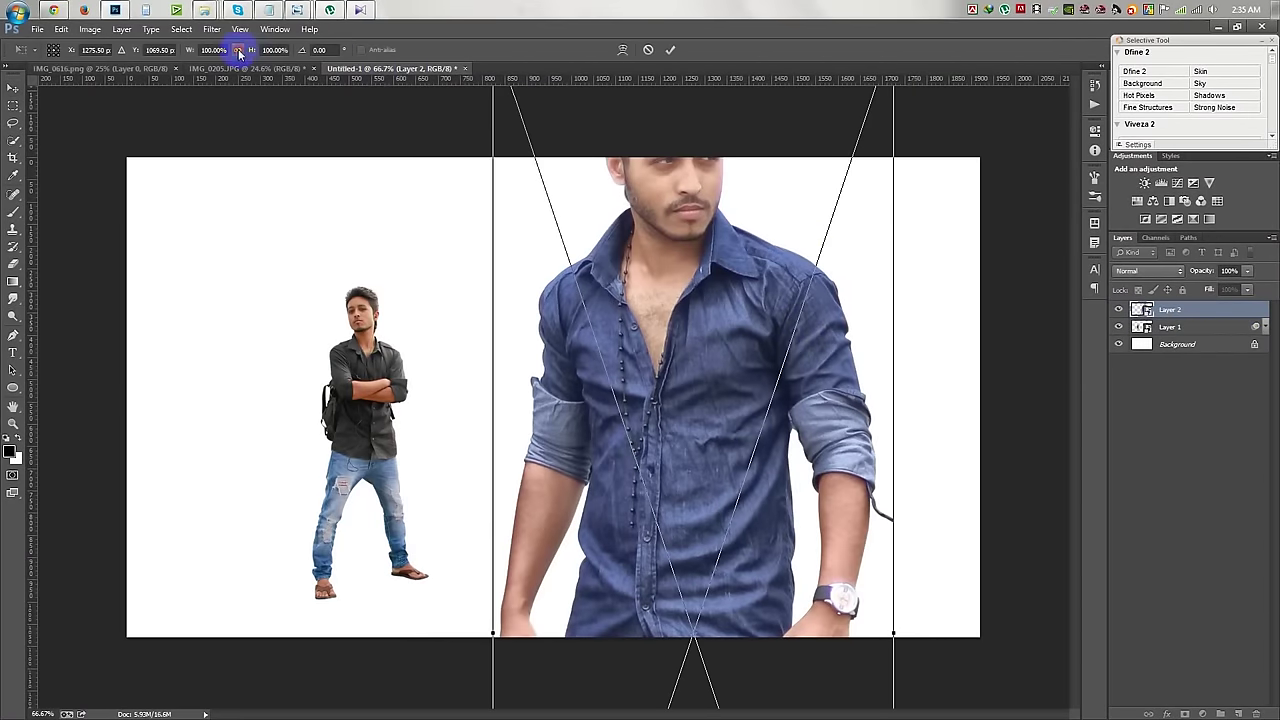
left_click_drag(188, 50, 155, 50)
mouse_move(580, 366)
left_mouse_down()
mouse_move(606, 200)
mouse_move(604, 250)
mouse_move(551, 406)
mouse_move(591, 286)
mouse_move(533, 303)
left_mouse_up()
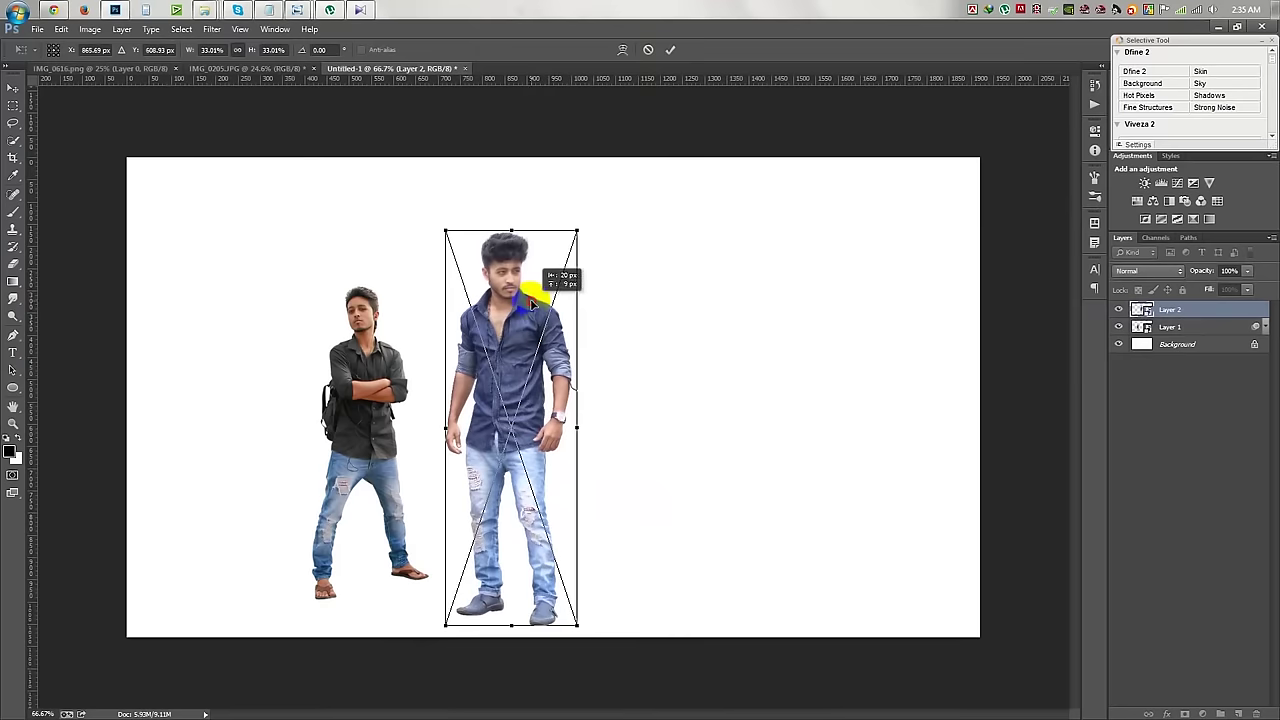
left_click(672, 50)
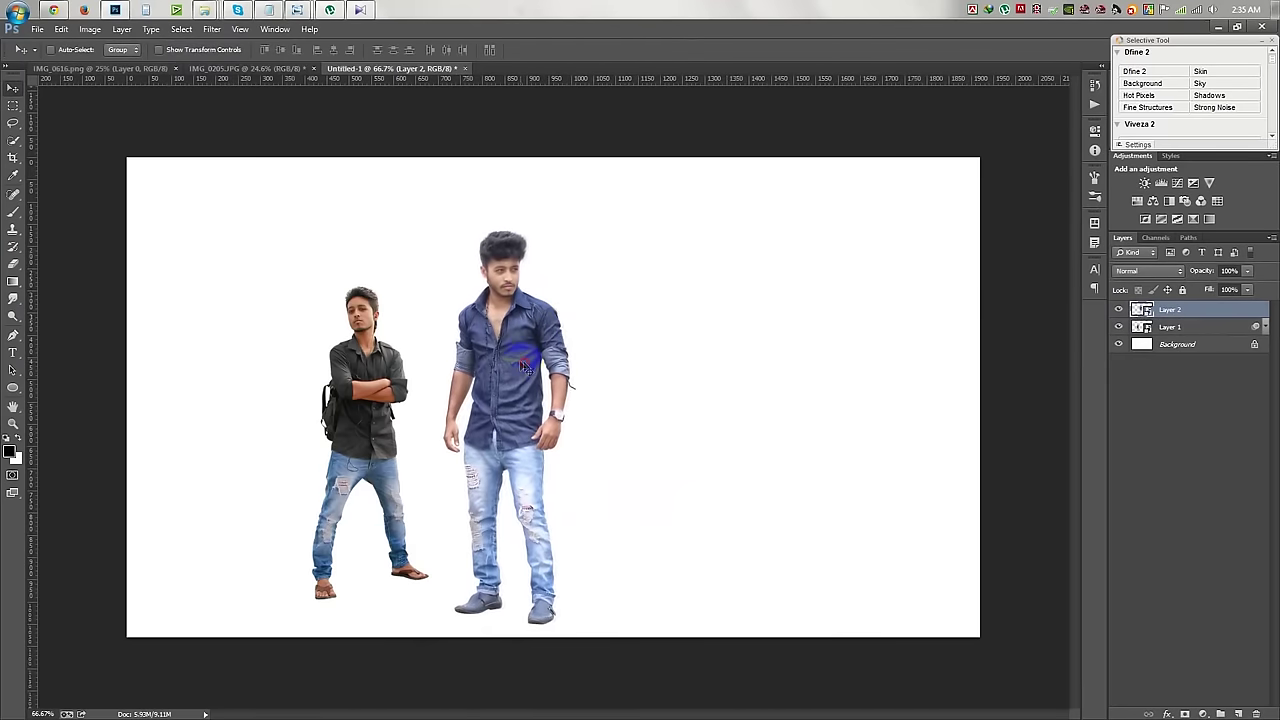
left_click(1204, 332)
left_click(1264, 328)
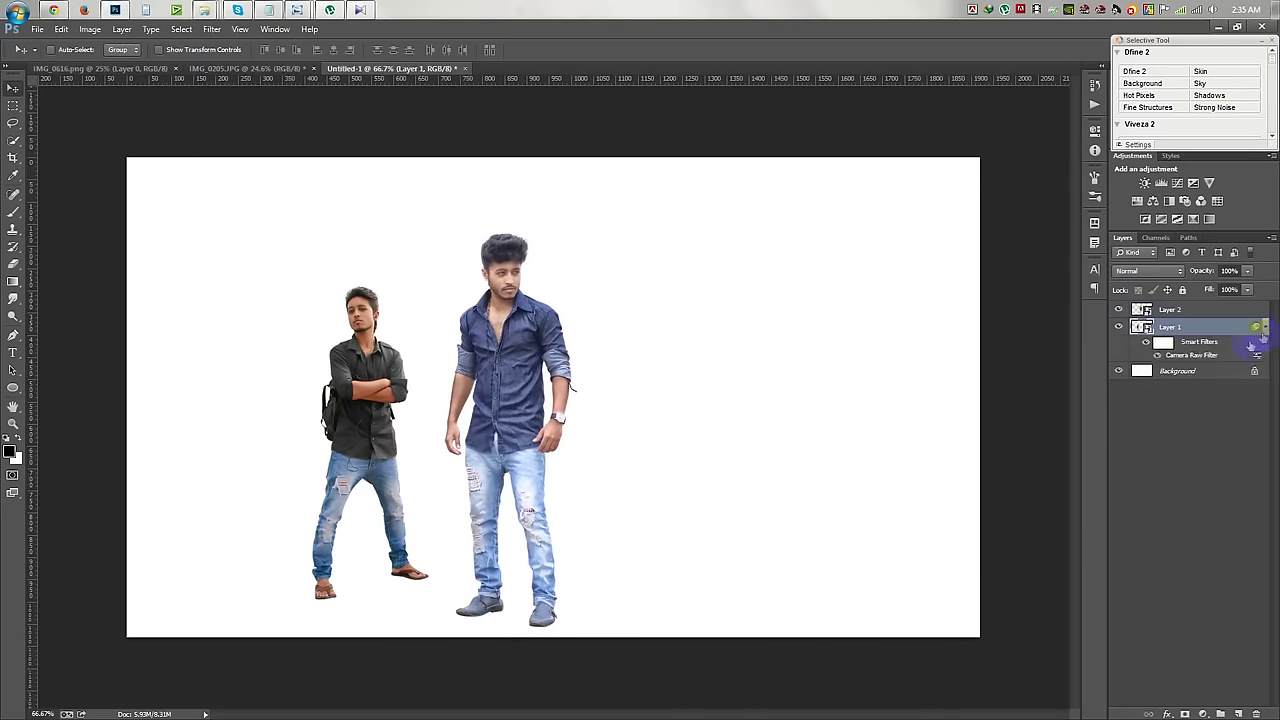
Lower the first man's Camera Raw Highlights to −54 and Vibrance to −31.
double_click(1183, 356)
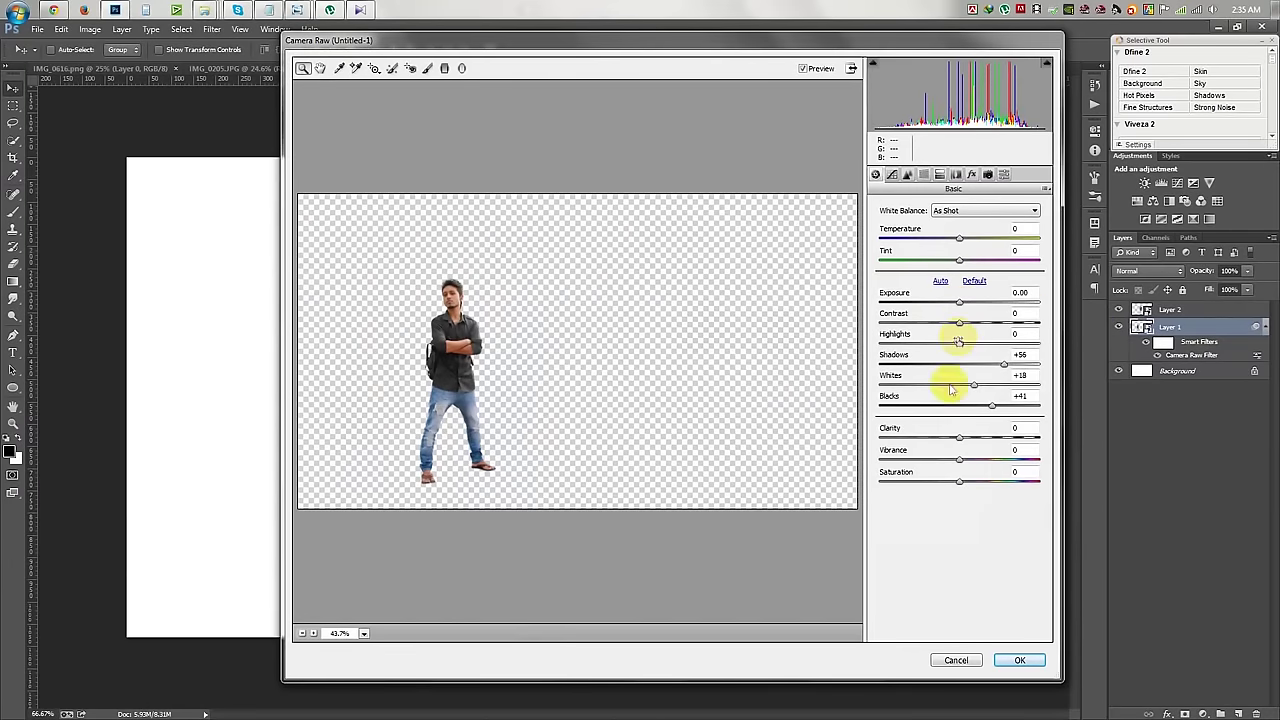
left_click_drag(959, 462, 942, 465)
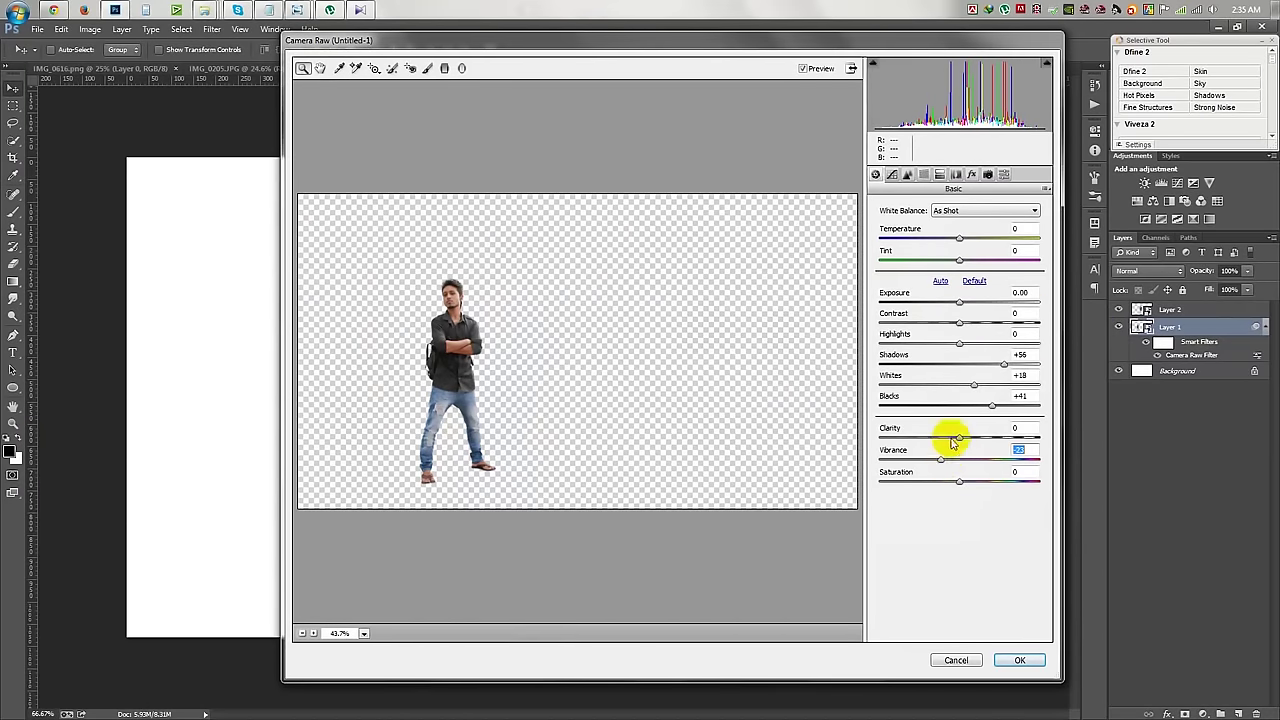
left_click_drag(961, 344, 914, 345)
left_click_drag(941, 462, 935, 462)
left_click(1020, 659)
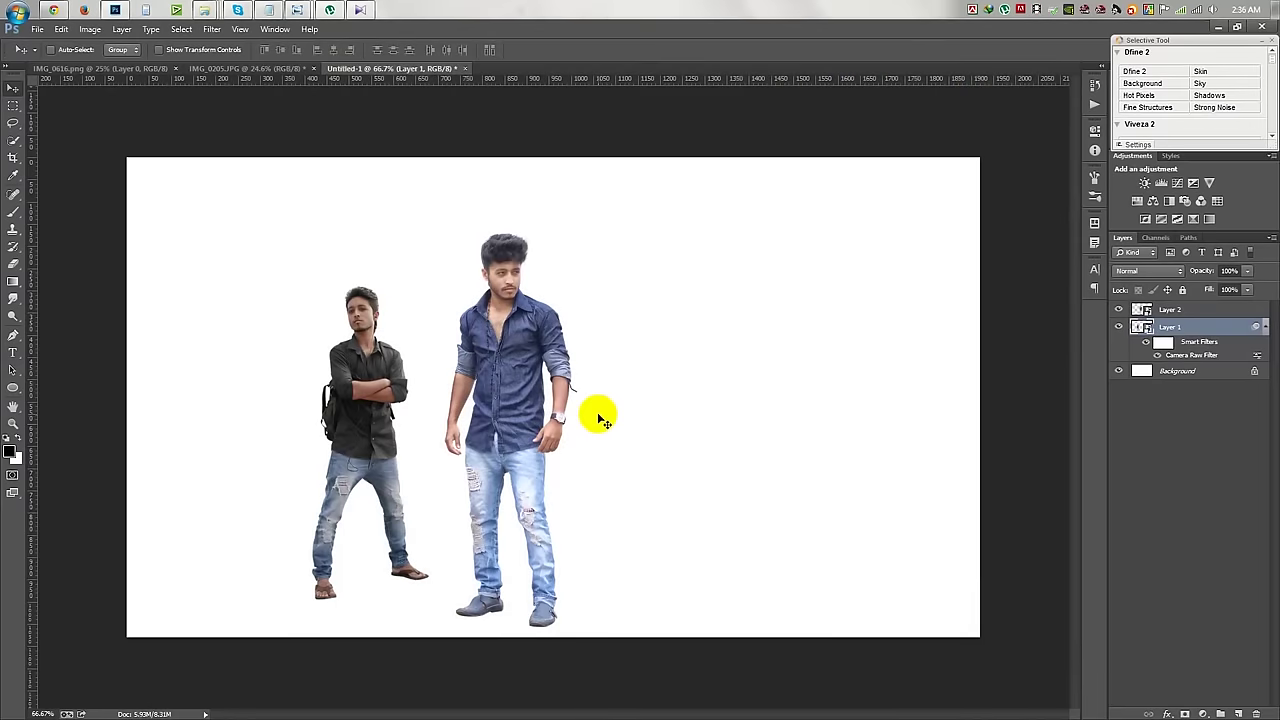
Raise the Camera Raw Whites to +46, then drag the grey-shirt man from IMG_0205 into Untitled-1.
double_click(1190, 355)
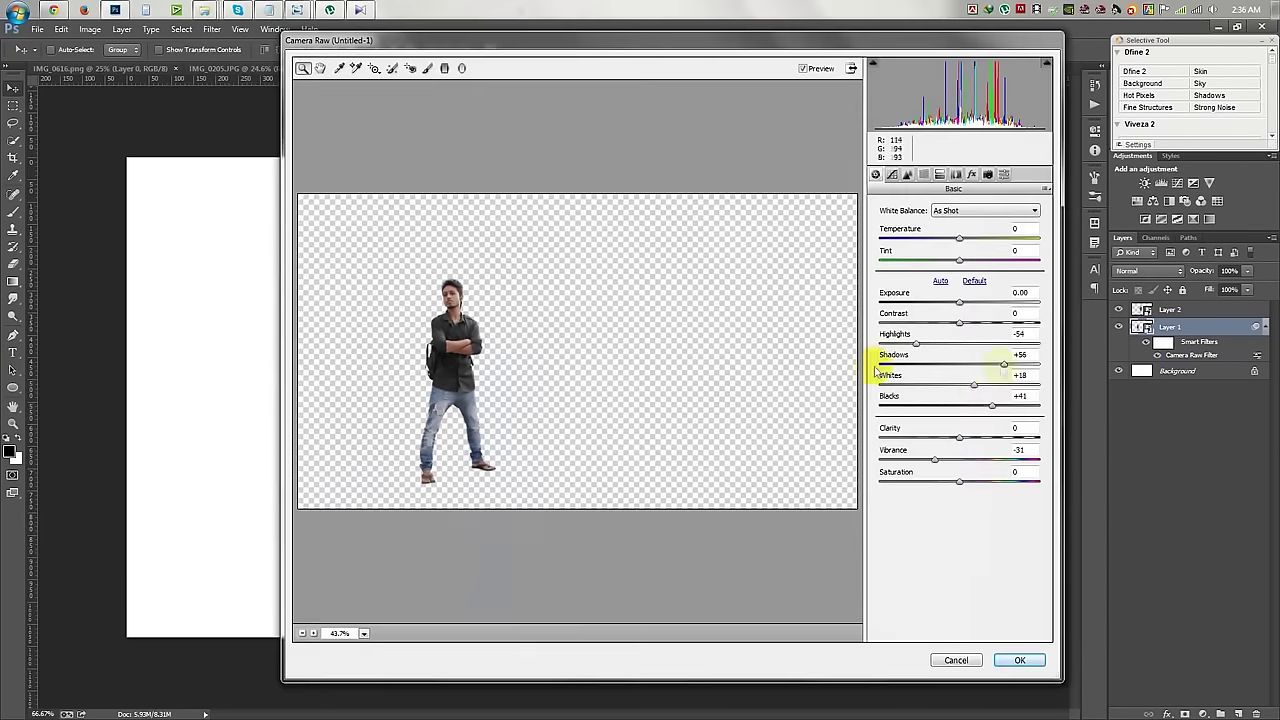
left_click_drag(977, 393, 997, 386)
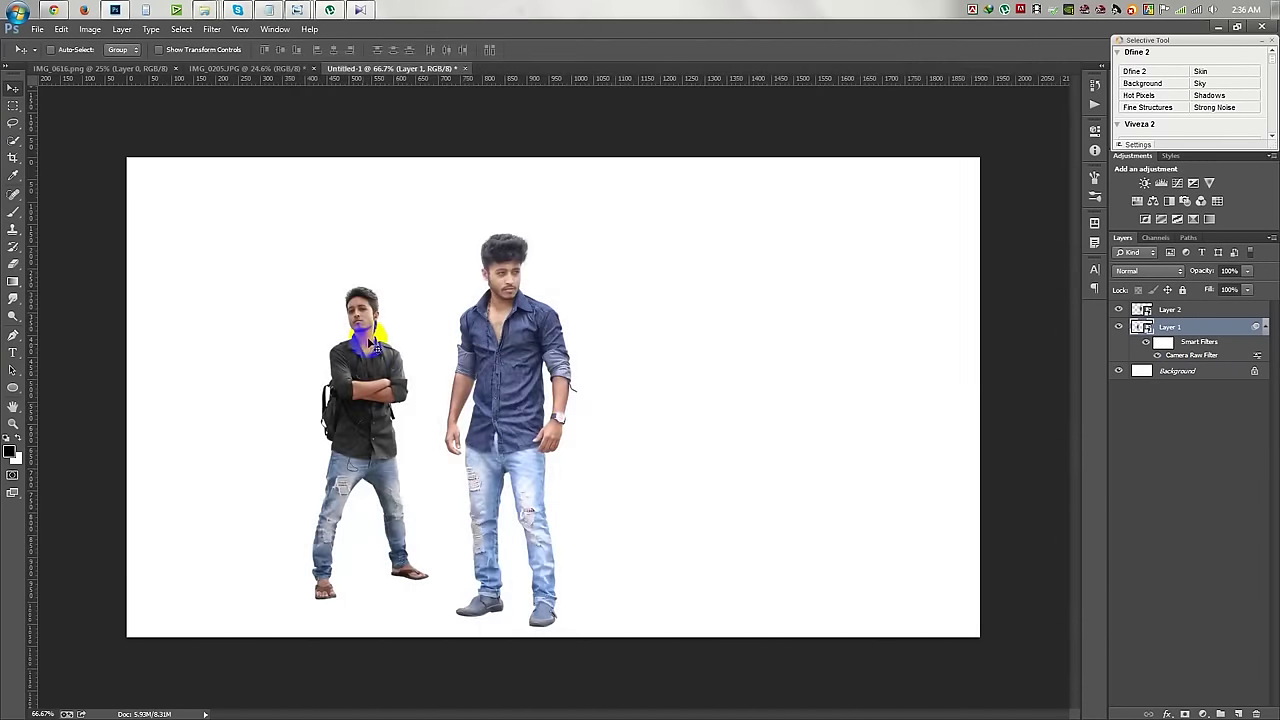
left_click(245, 68)
left_click_drag(700, 286, 819, 318)
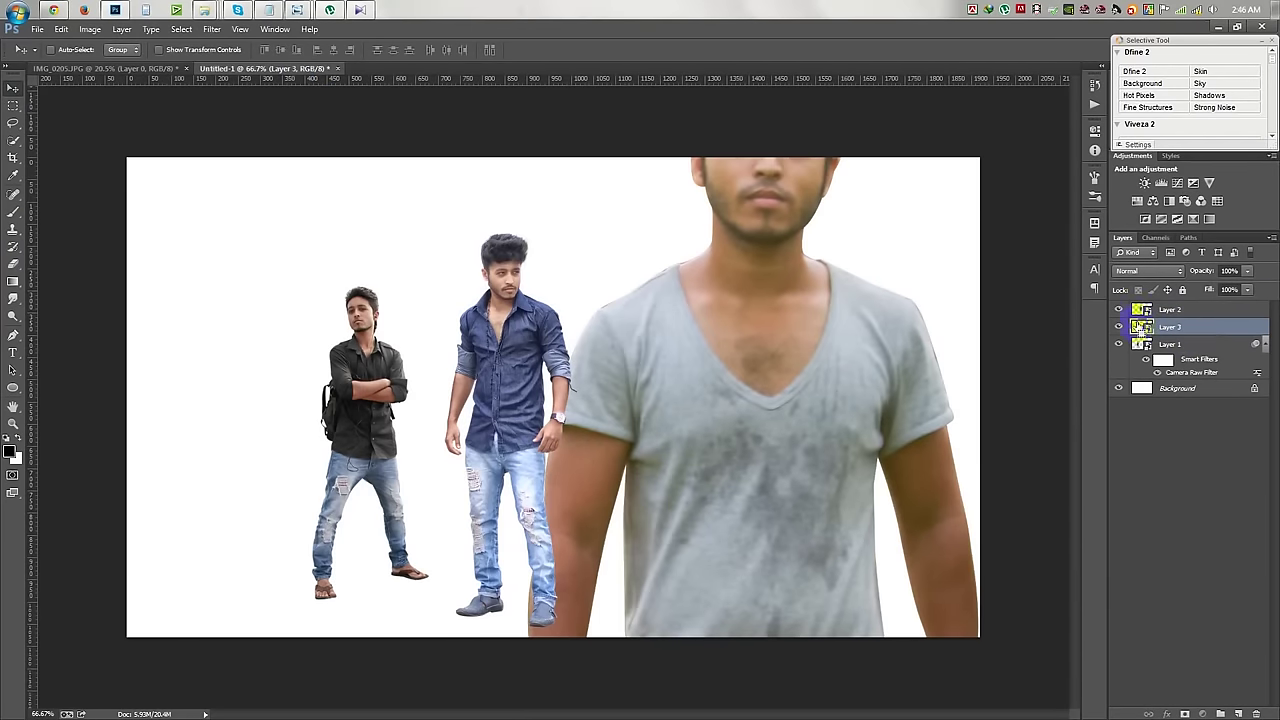
Scale the grey-shirt man to about 23% and stand him right of the denim-shirted man.
key("ctrl+t")
left_click_drag(189, 49, 143, 49)
left_click_drag(740, 600, 735, 304)
left_click_drag(790, 190, 743, 330)
left_click_drag(697, 382, 669, 323)
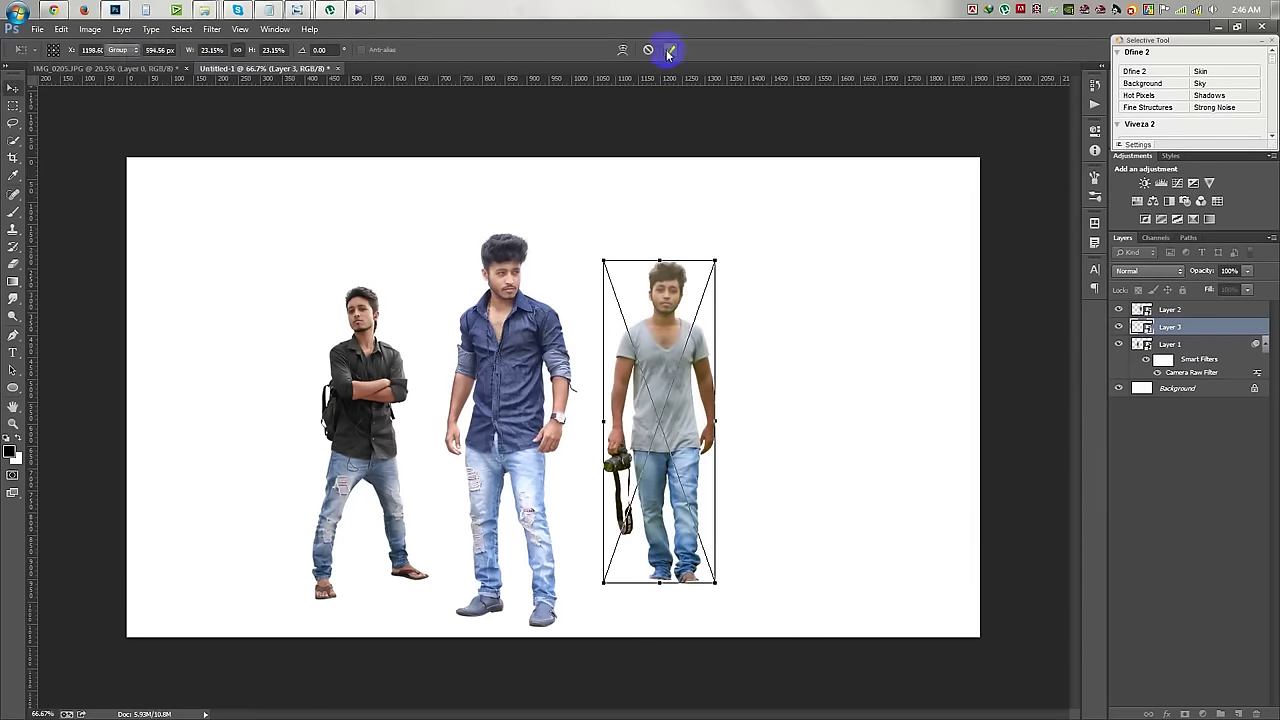
left_click(670, 49)
Select all three men's layers and shift them slightly right.
left_click(1192, 345, "shift")
left_click_drag(783, 378, 822, 375)
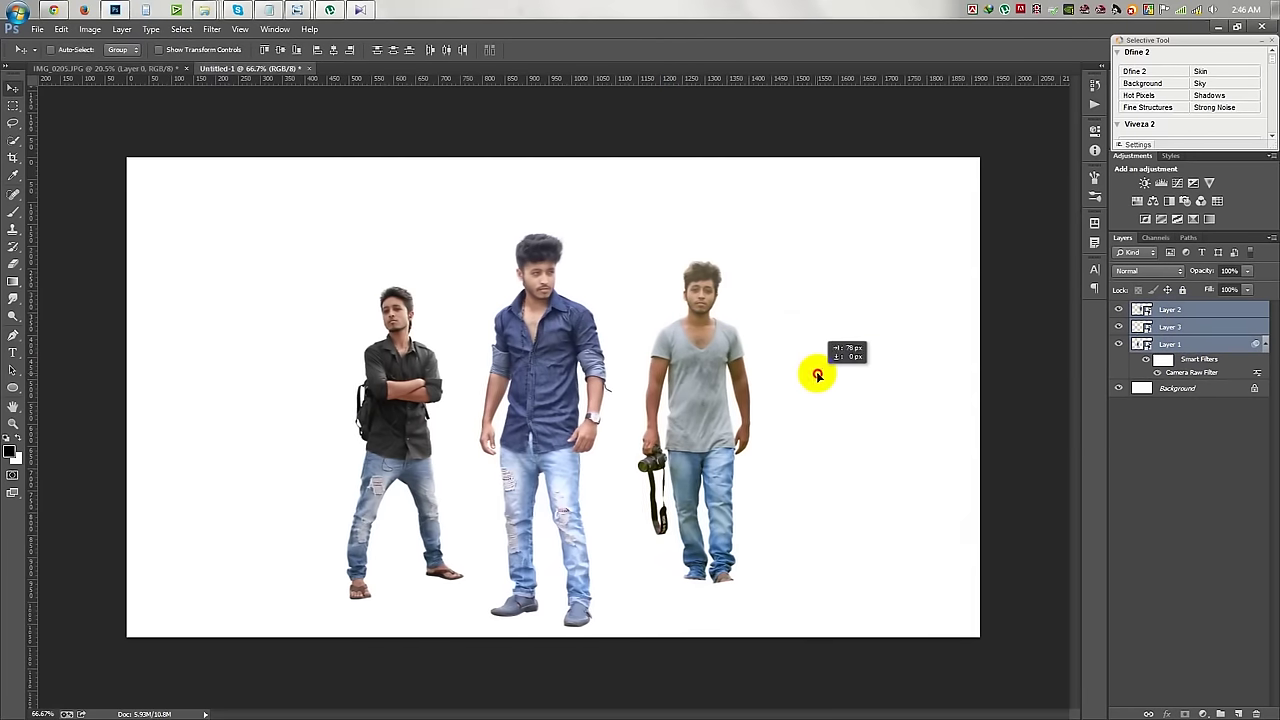
scroll(686, 500, "up", 2)
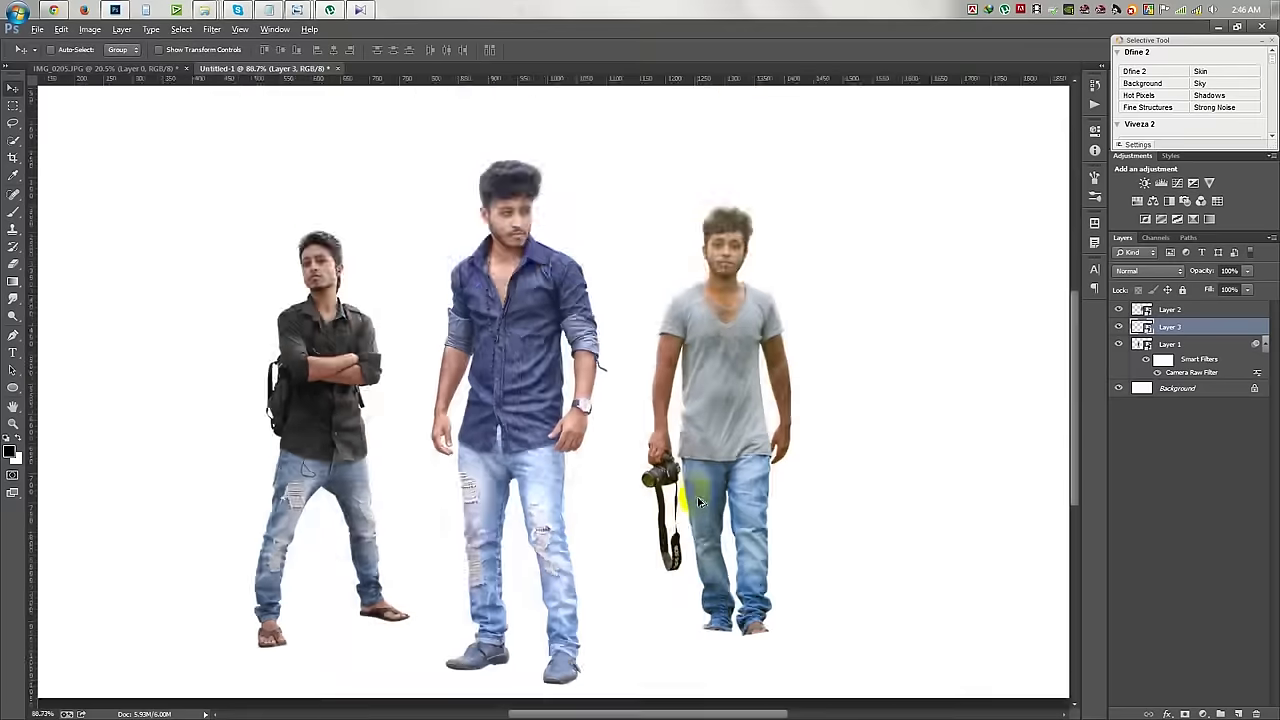
Duplicate the blue-shirt man's Layer 2, move the copy right, and rasterize it.
scroll(629, 531, "up", 1)
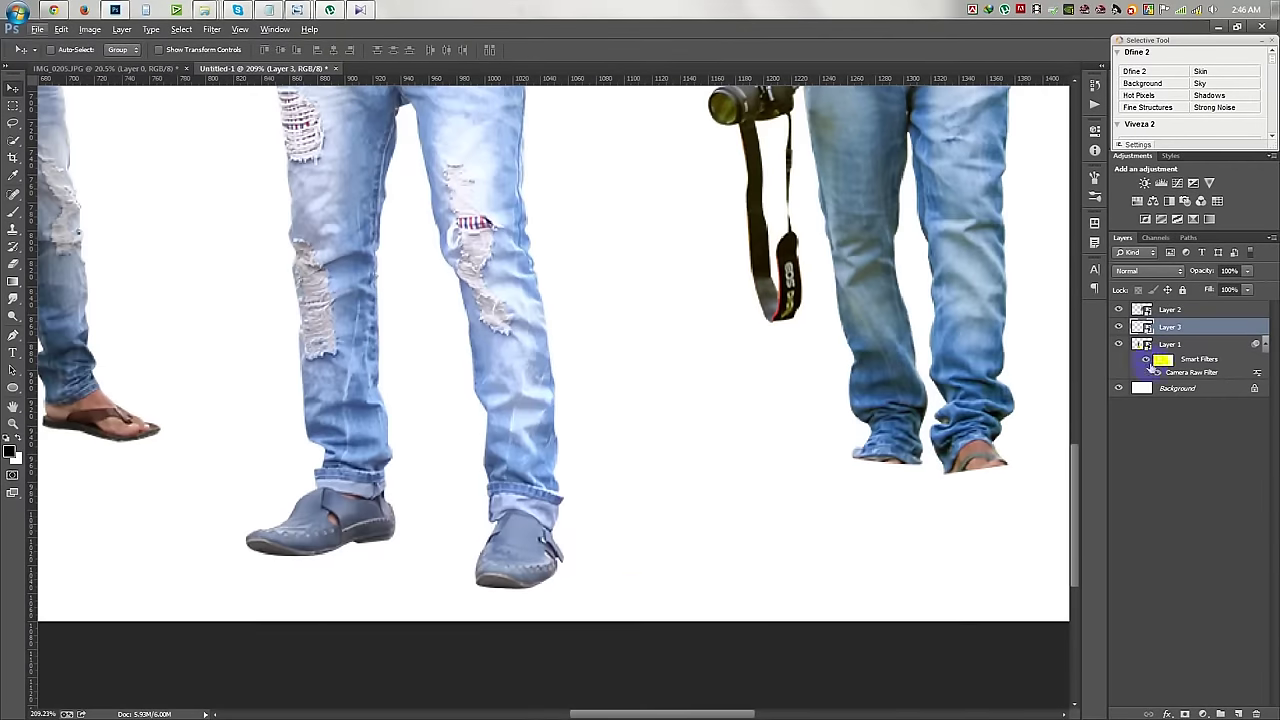
left_click(1176, 312)
key("ctrl+j")
left_click_drag(651, 383, 1005, 355)
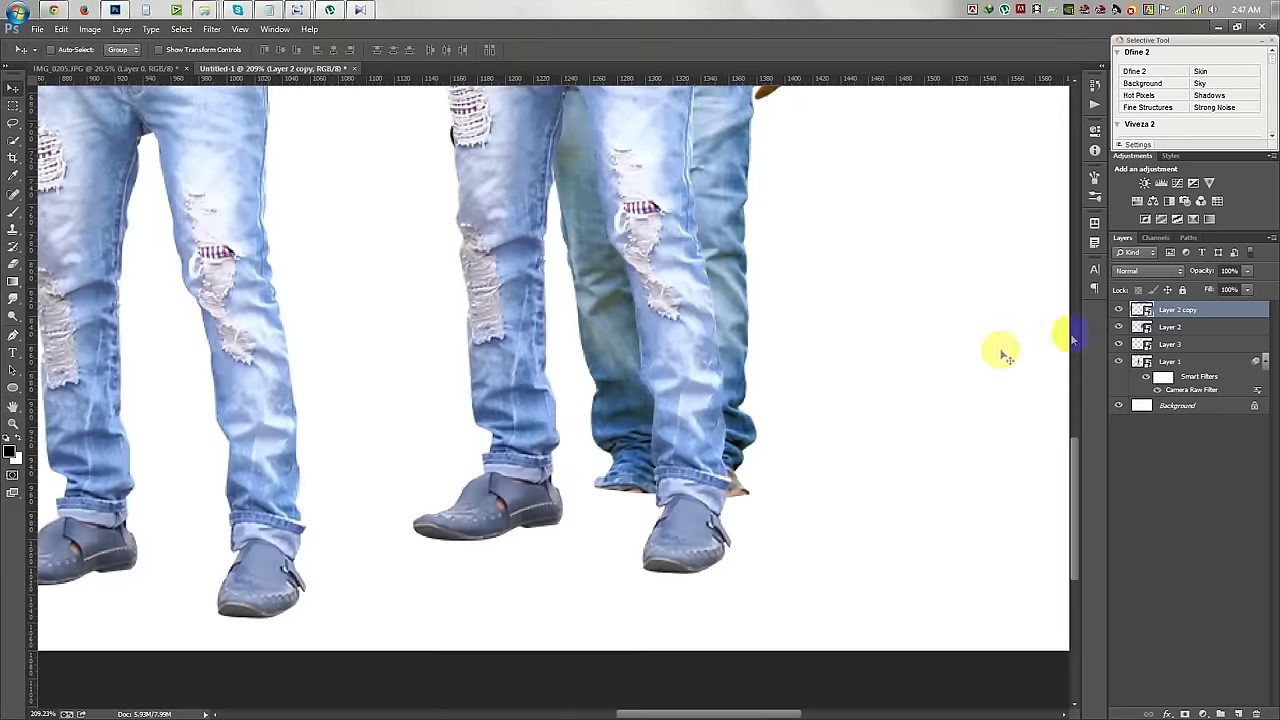
right_click(1188, 310)
left_click(1135, 360)
Cut the left shoe and copy the right shoe from the duplicate onto their own layers.
left_click(13, 104)
left_click_drag(401, 425, 564, 558)
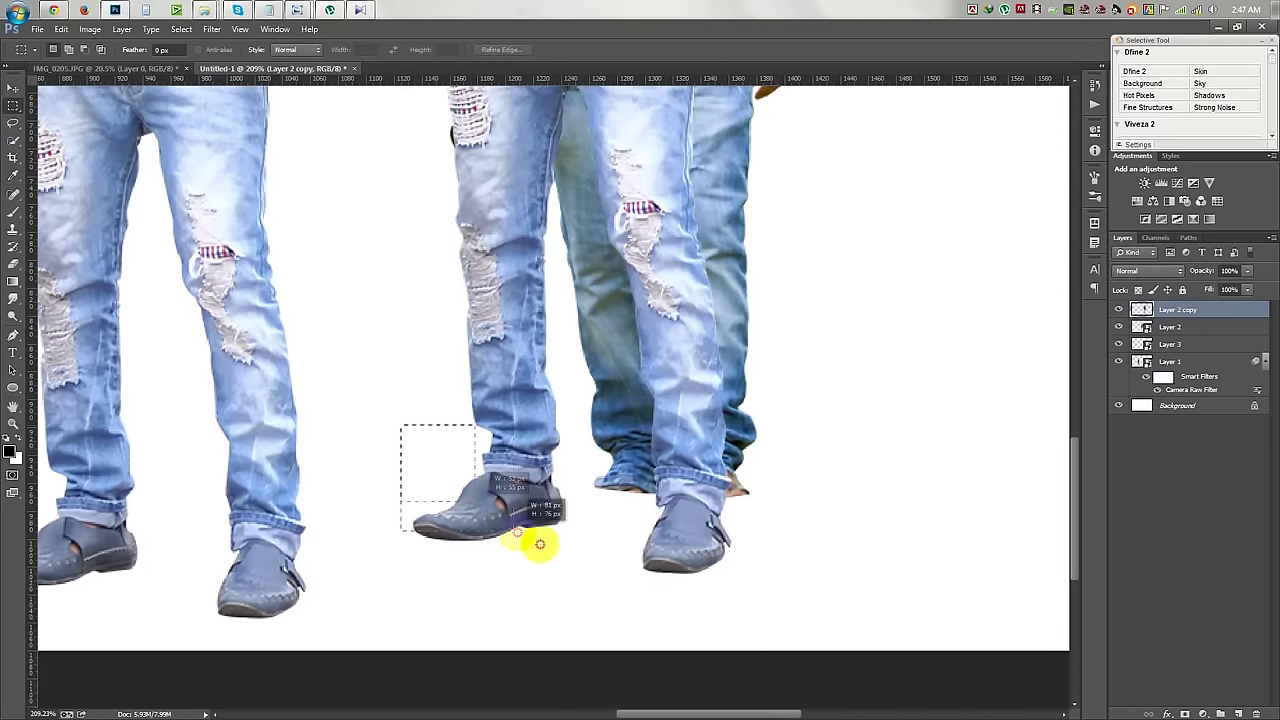
key("ctrl+x")
key("ctrl+v")
left_click_drag(617, 462, 751, 597)
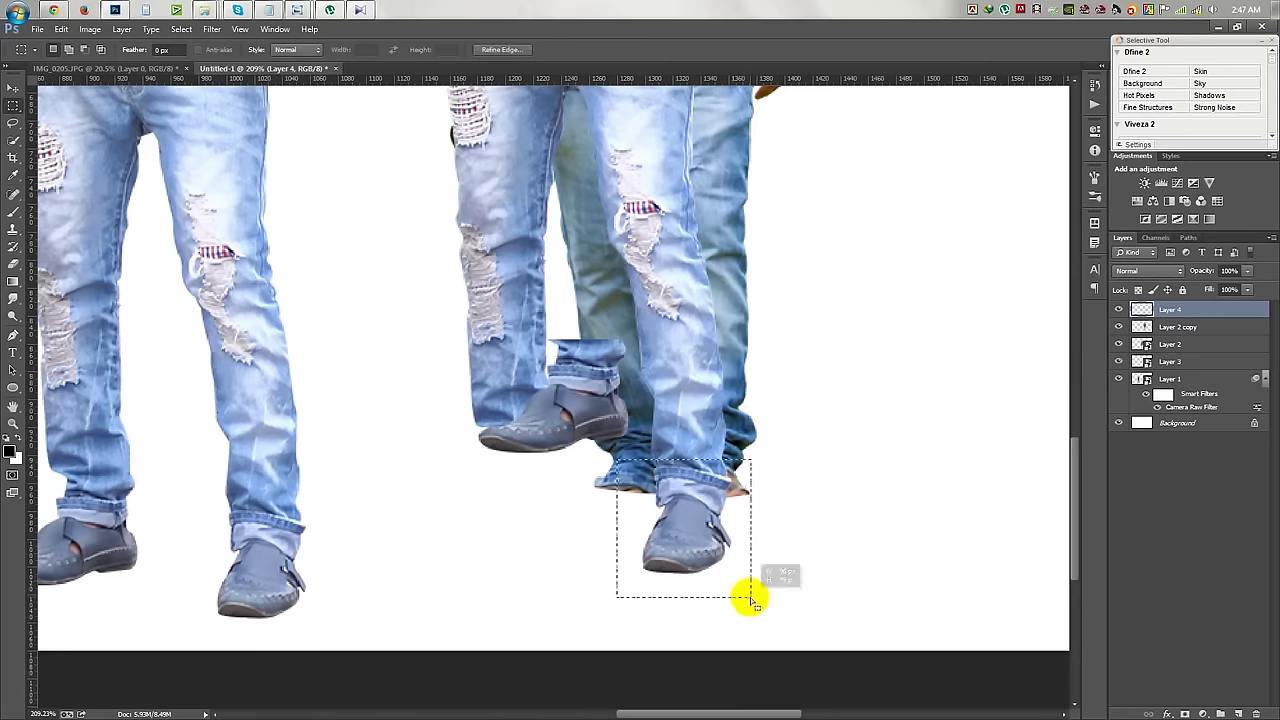
key("ctrl+x")
key("Return")
left_click(1185, 328)
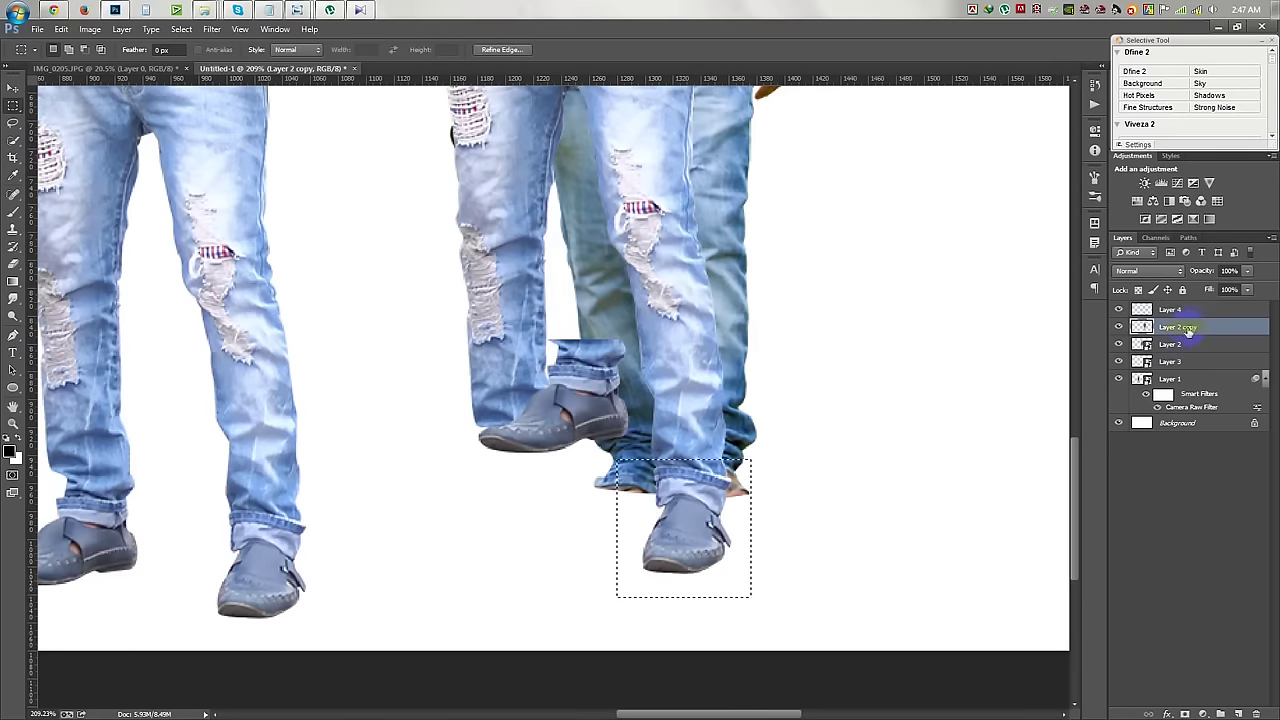
right_click(743, 410)
left_click(775, 360)
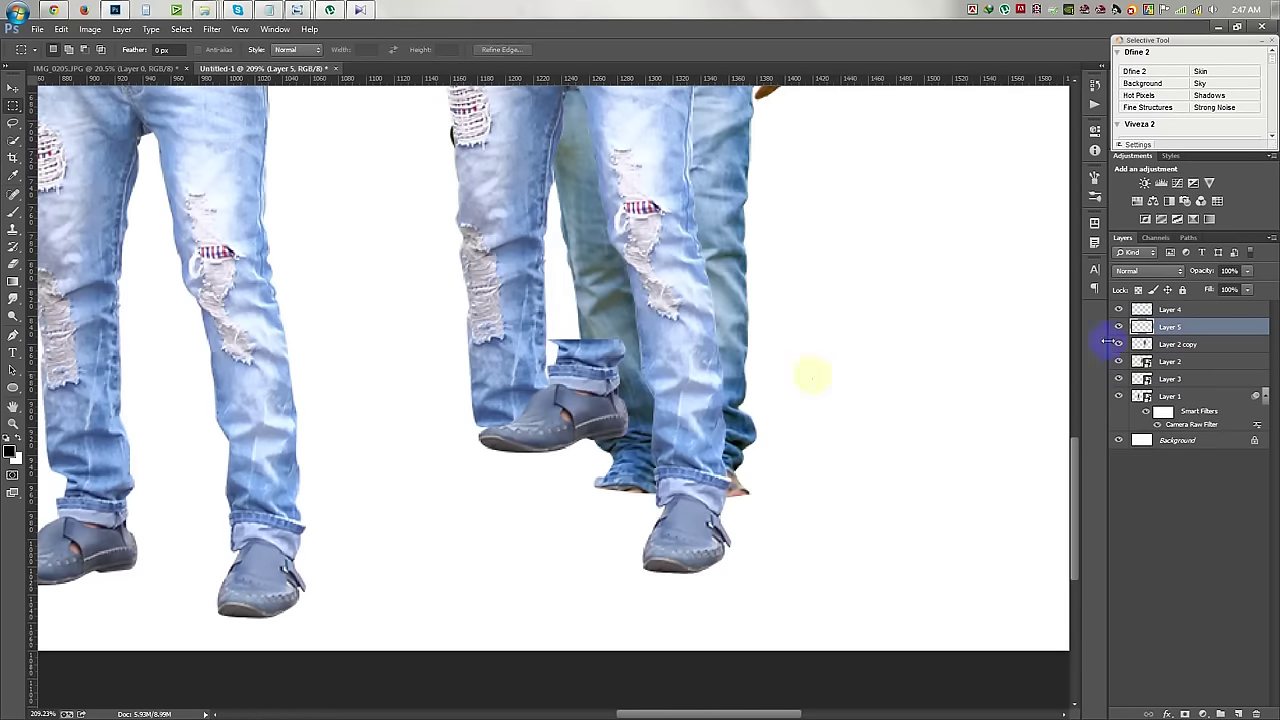
Delete the Layer 2 copy and move the loose shoe down and right.
left_click(1165, 345)
key("Delete")
left_click(13, 88)
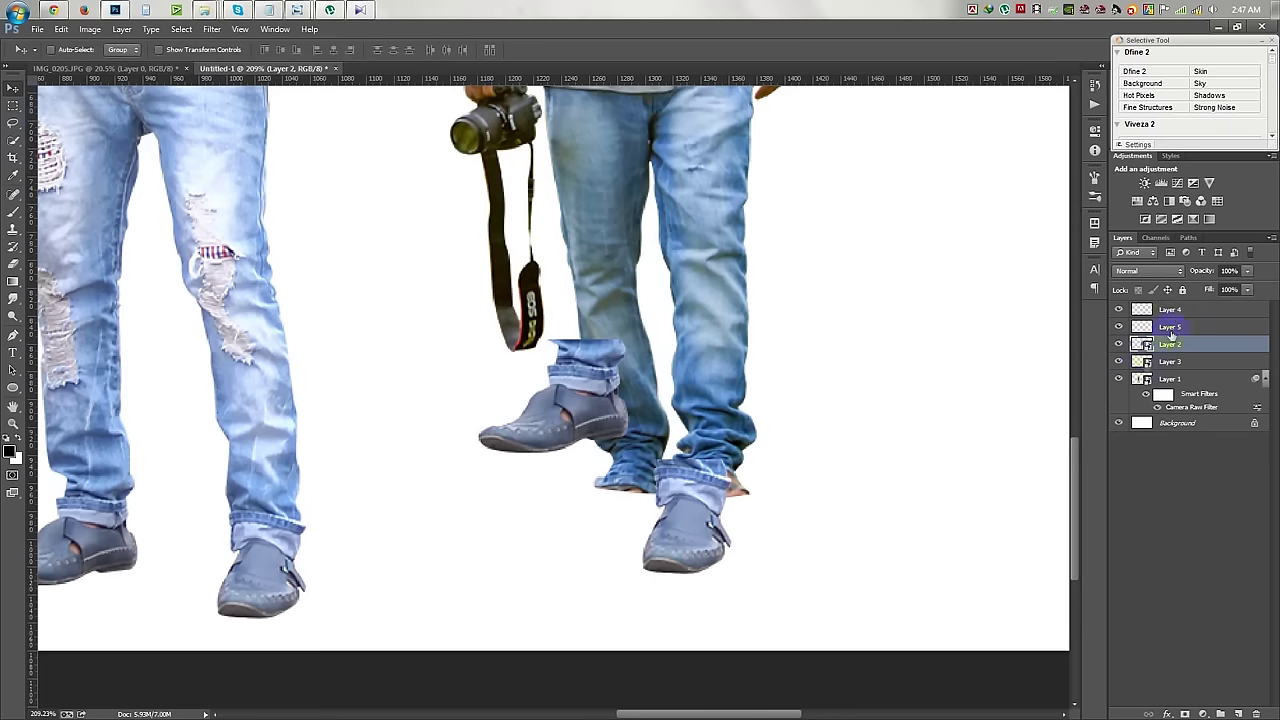
left_click(1170, 309)
left_click_drag(720, 447, 760, 537)
scroll(683, 530, "up", 3)
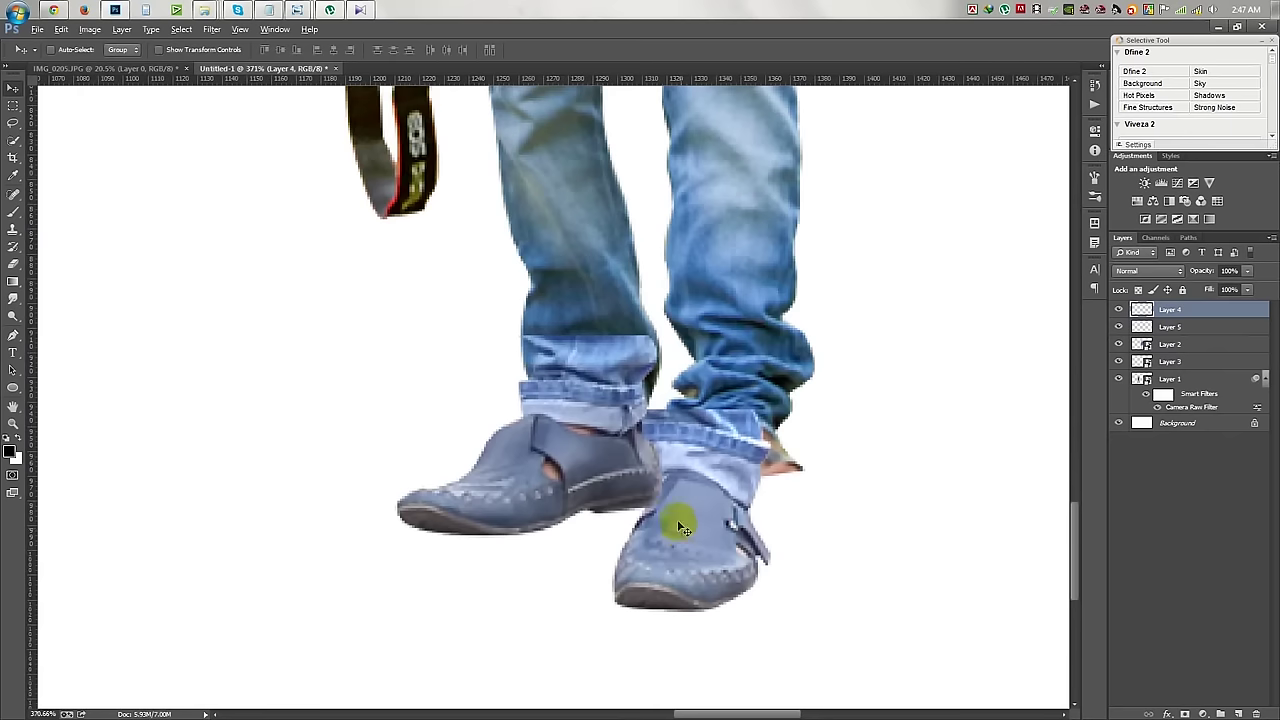
Resize the left shoe to about 82% and move it onto the grey-shirt man's foot.
key("ctrl+t")
left_click_drag(657, 337, 634, 357)
mouse_move(571, 414)
left_mouse_down()
mouse_move(580, 492)
mouse_move(586, 442)
left_mouse_up()
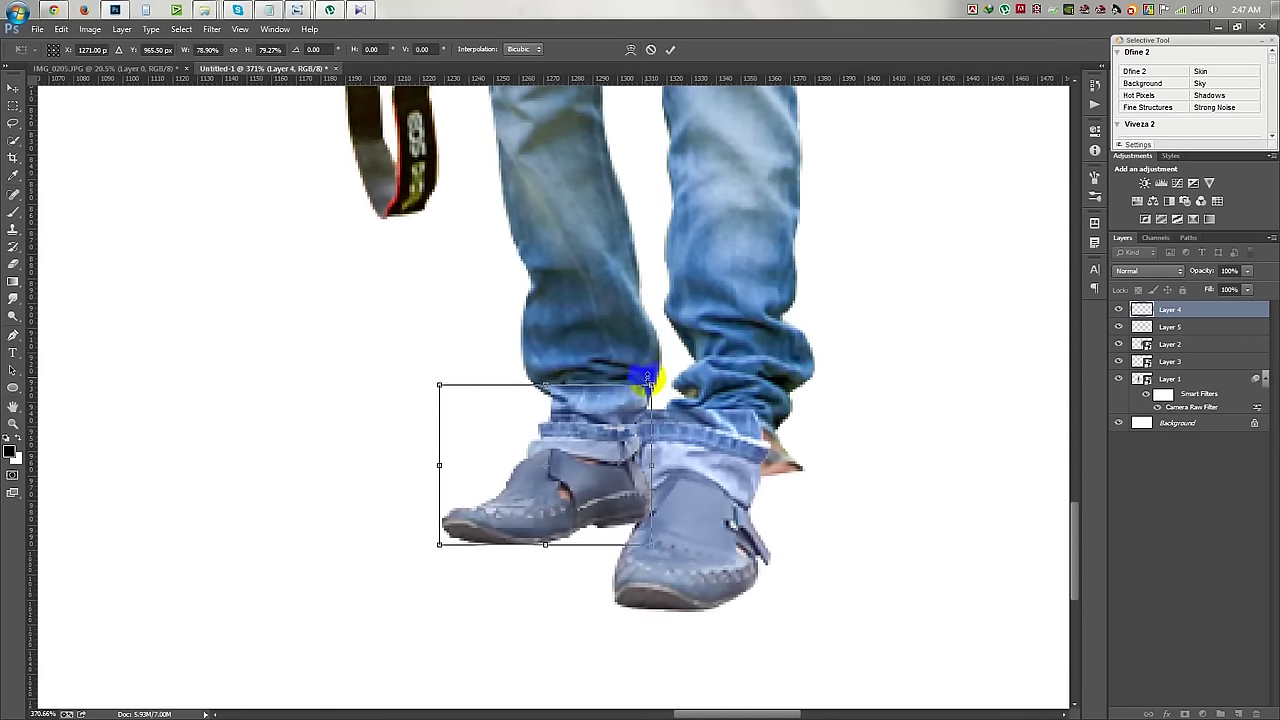
left_click_drag(648, 381, 659, 378)
left_click_drag(455, 374, 423, 366)
double_click(531, 449)
Restack the shoe layers above Layer 3.
left_click(1192, 330)
mouse_move(1192, 333)
left_mouse_down()
mouse_move(1190, 372)
mouse_move(1170, 318)
left_mouse_up()
left_click(1170, 344)
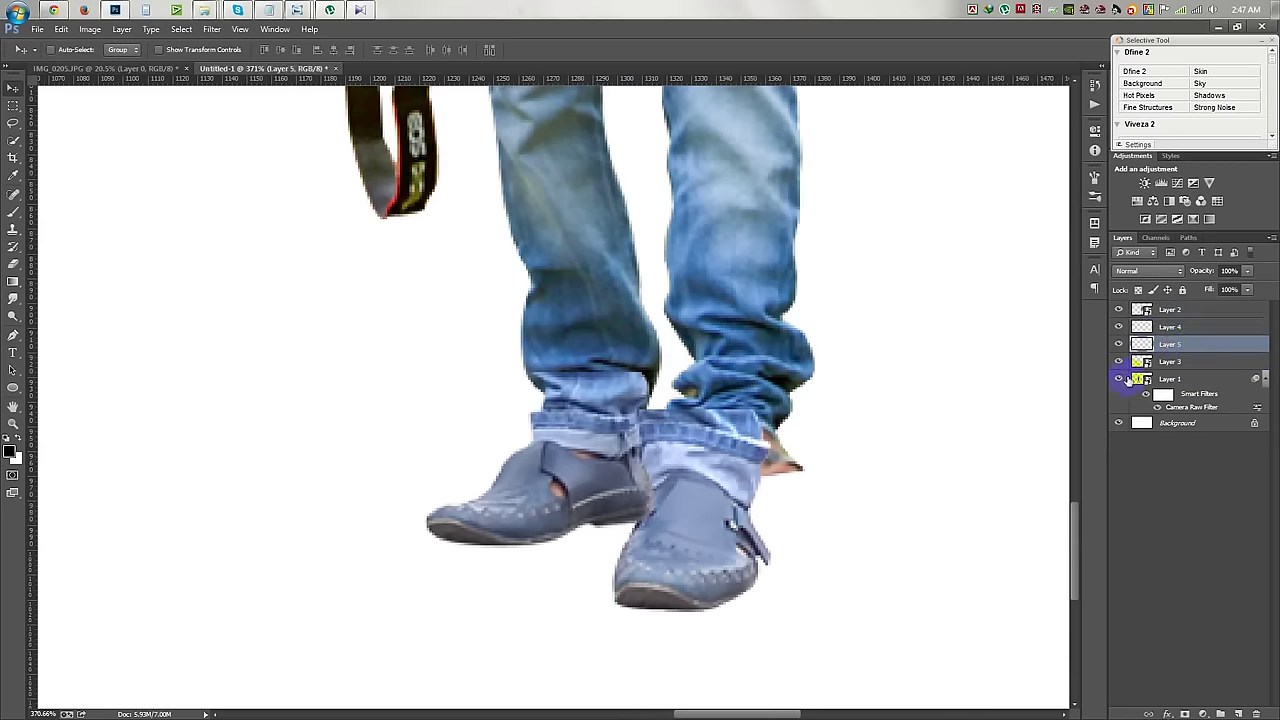
left_click_drag(798, 510, 840, 505)
Resize the right shoe to about 80% and place it over the right foot.
key("ctrl+t")
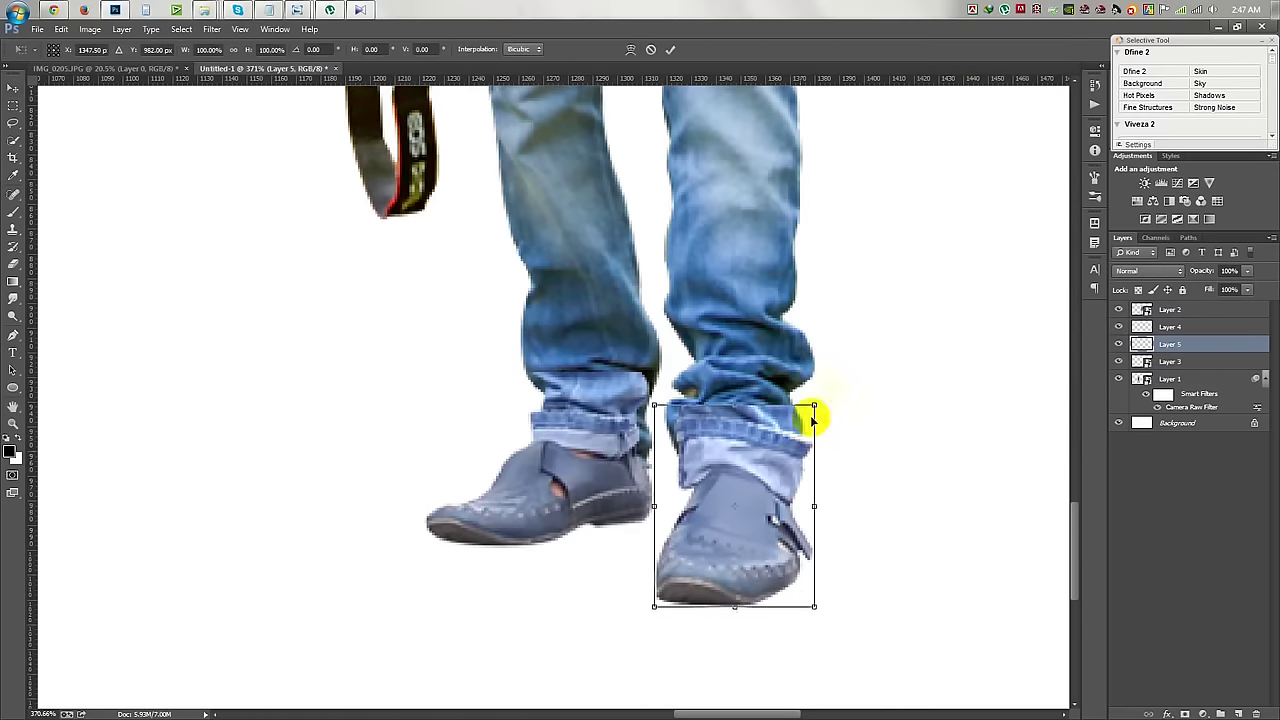
left_click_drag(808, 420, 793, 419)
left_click_drag(757, 477, 753, 480)
mouse_move(745, 437)
left_mouse_down()
mouse_move(735, 423)
mouse_move(798, 401)
left_mouse_up()
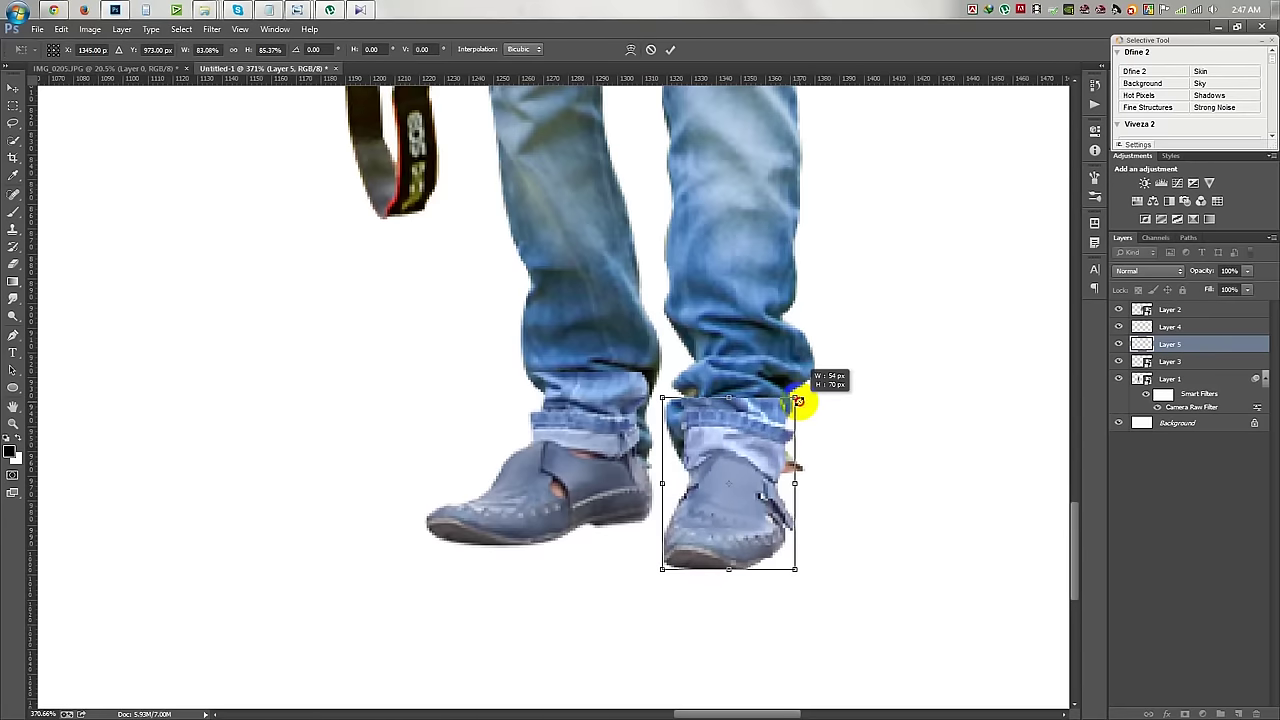
key("Return")
key("ctrl+0")
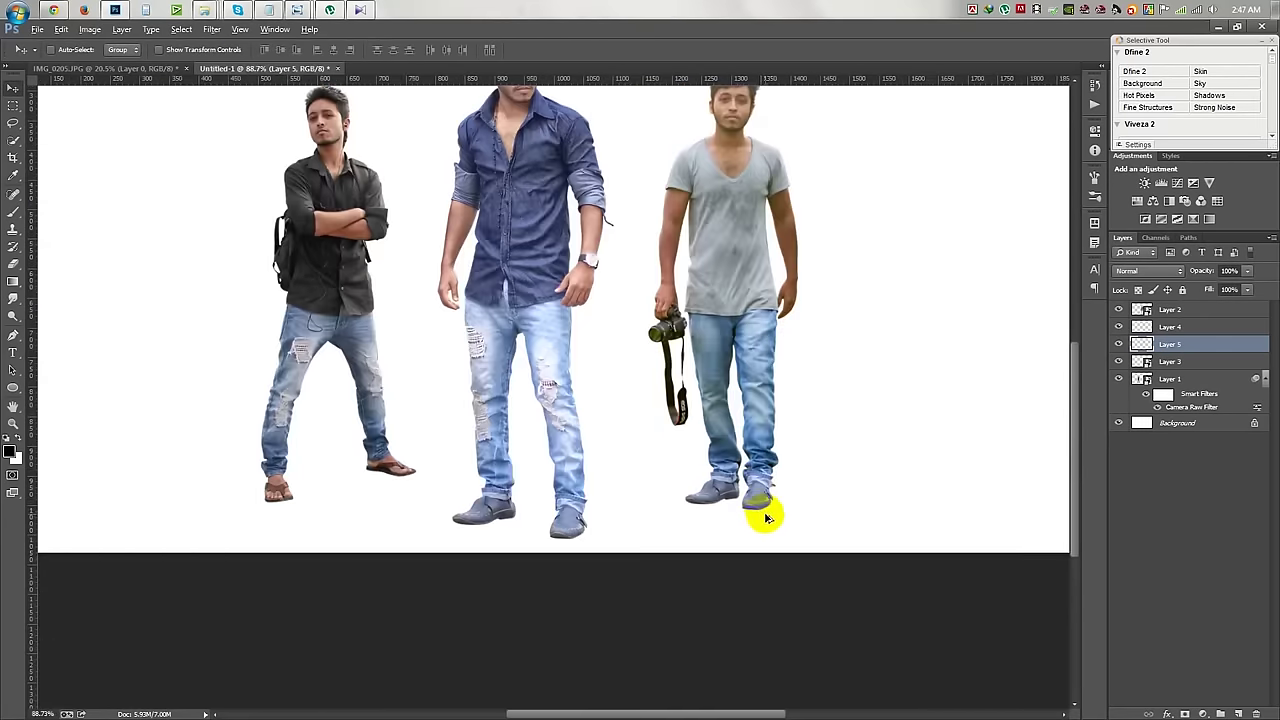
scroll(766, 517, "up", 5)
Make the right shoe slightly smaller and readjust the left shoe's size and position.
key("ctrl+t")
left_click_drag(767, 354, 750, 370)
key("Return")
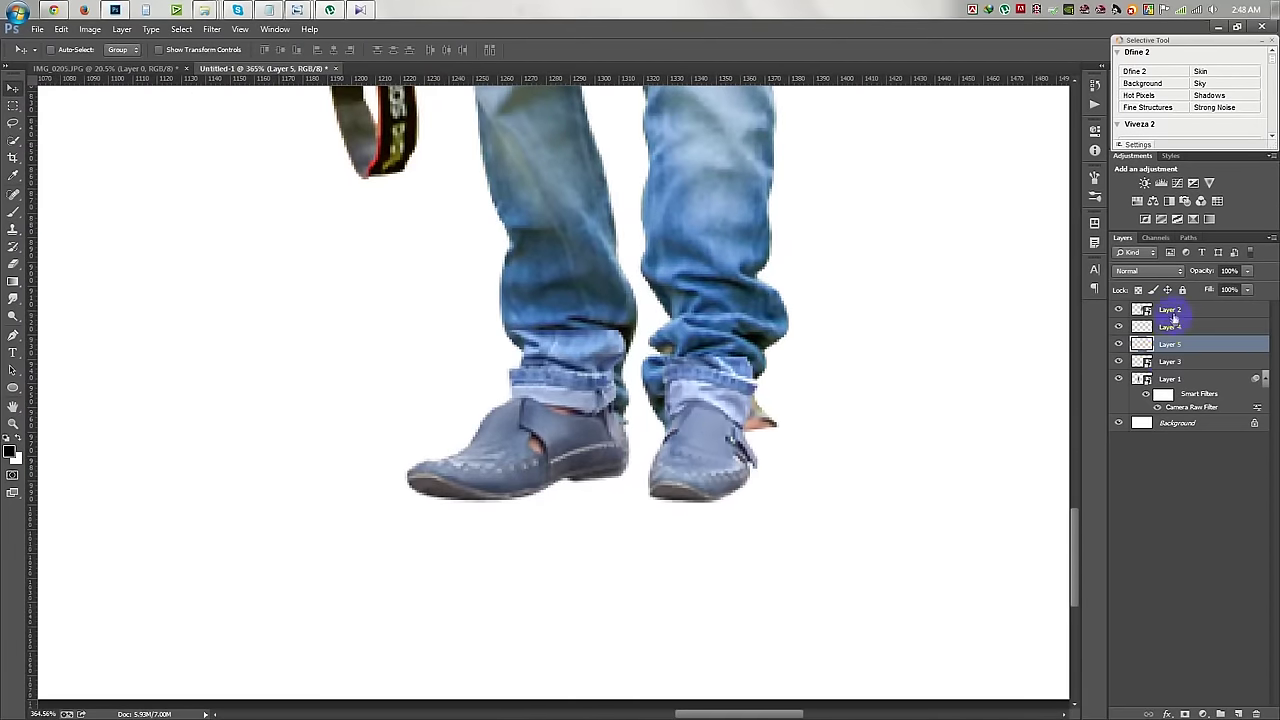
left_click(1172, 313)
left_click(1170, 327)
key("ctrl+t")
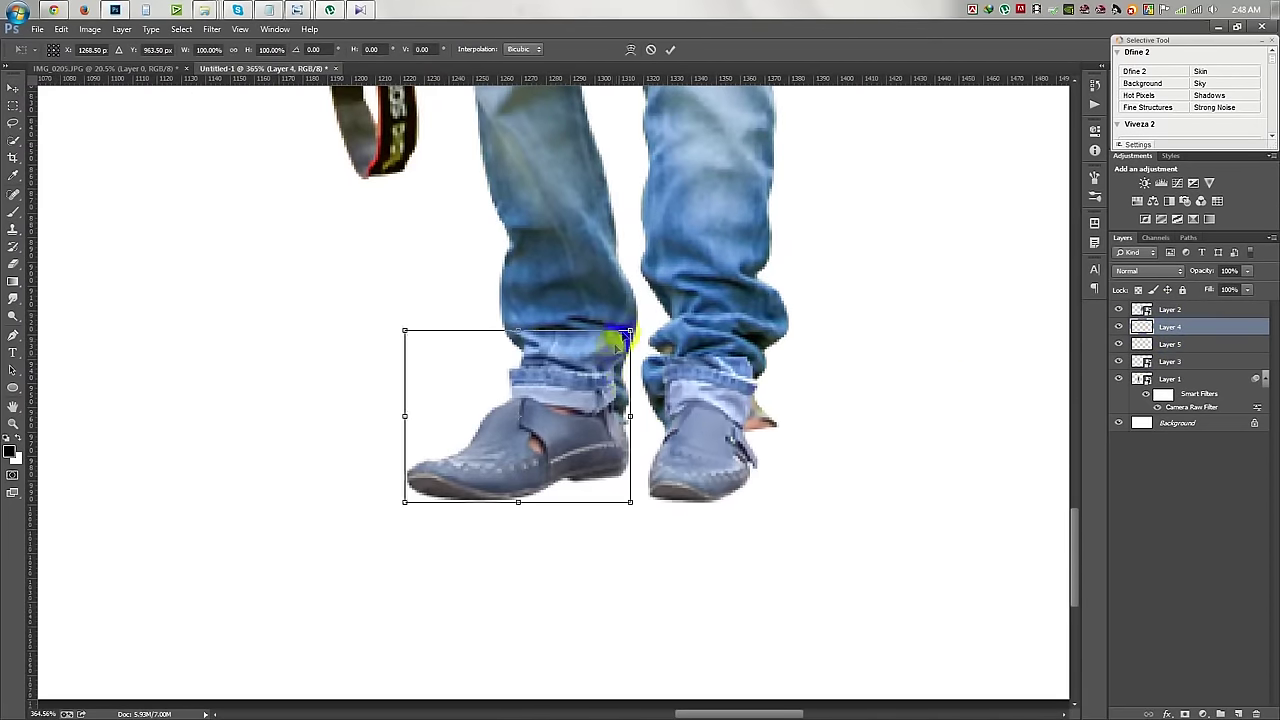
left_click_drag(606, 343, 591, 383)
key("Return")
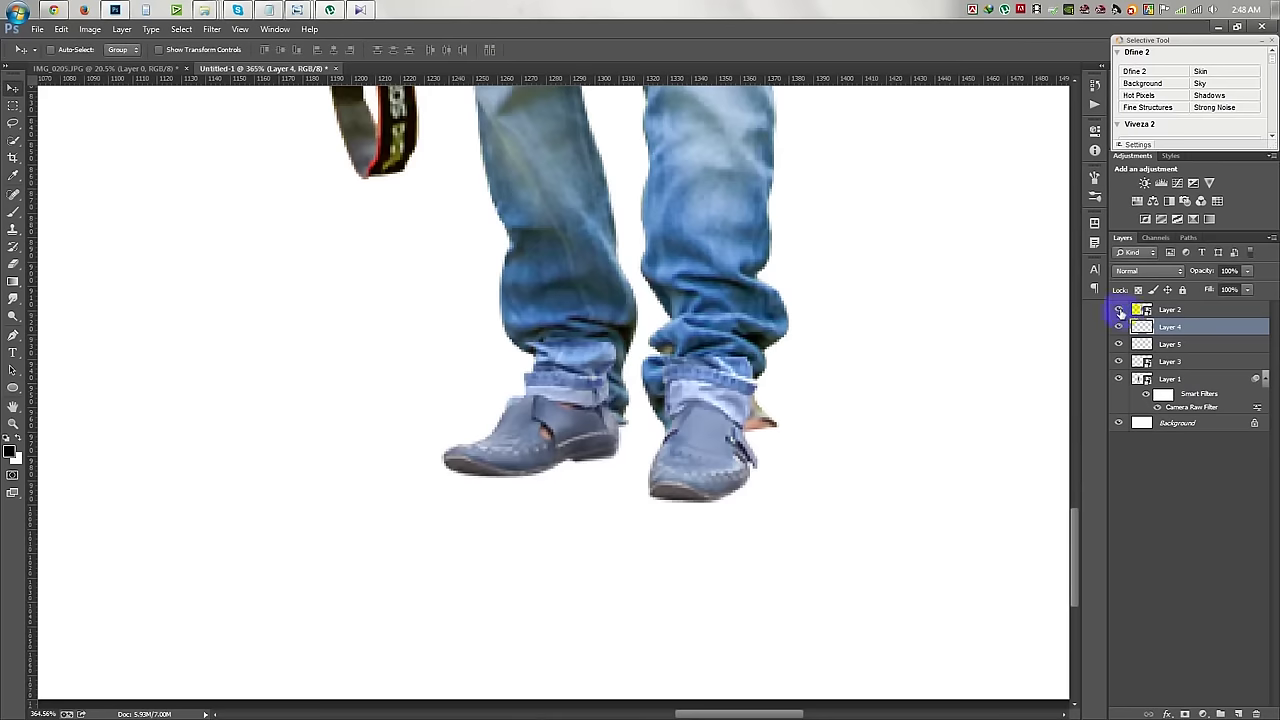
Hide both shoe layers and select Layer 2.
left_click_drag(1119, 327, 1119, 344)
left_click(1170, 310)
left_click(13, 213)
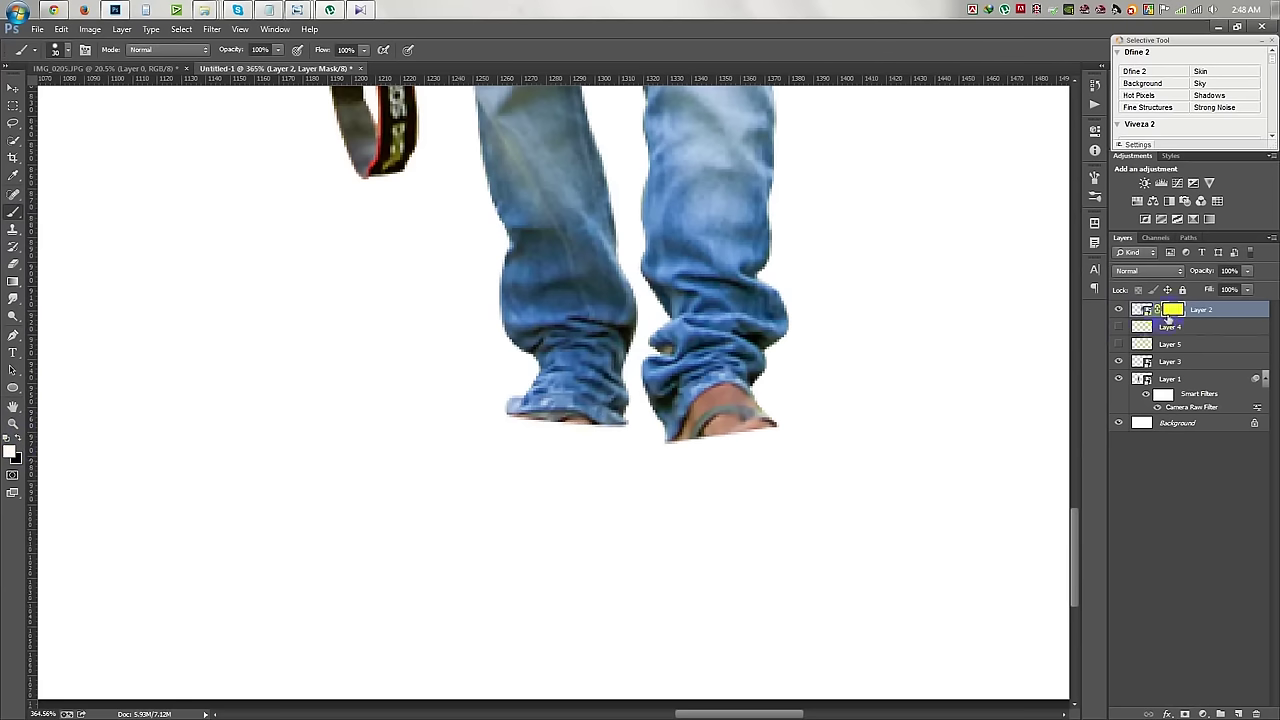
Paint Layer 3's mask black over the man's original sandaled feet and cuff bottoms.
double_click(1168, 316)
left_click(78, 393)
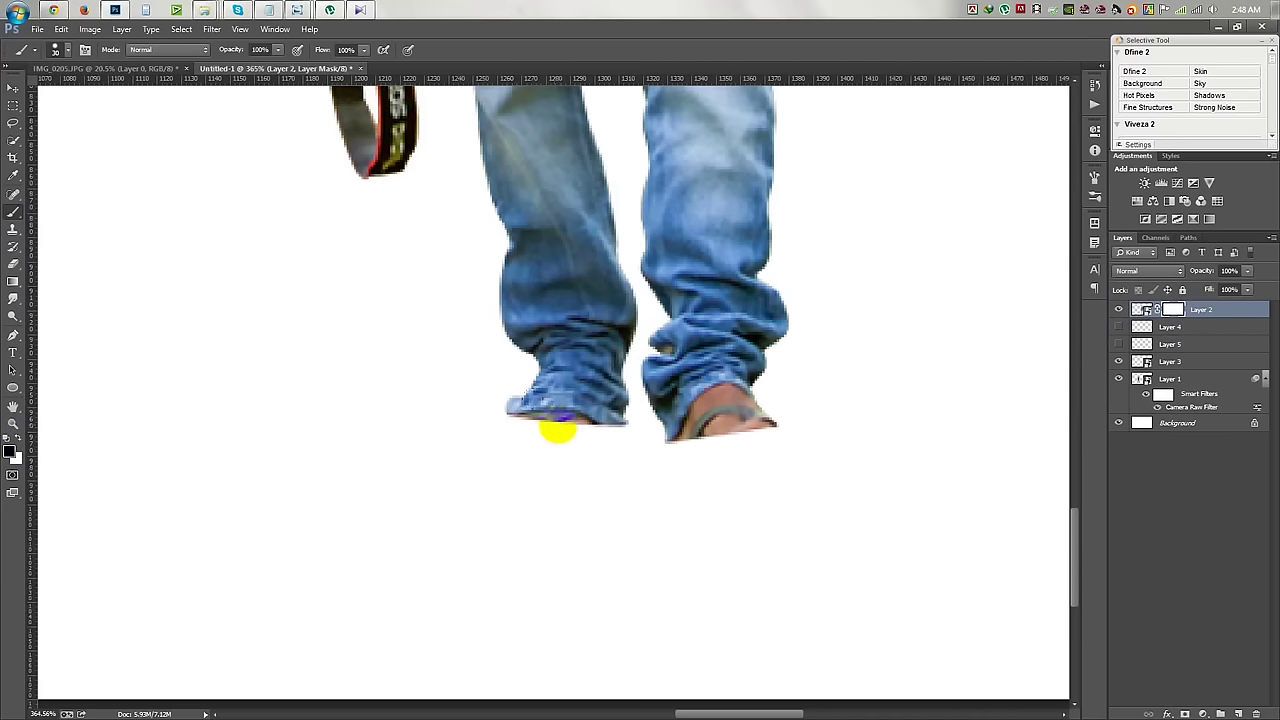
left_click(1170, 328)
left_click(1172, 363)
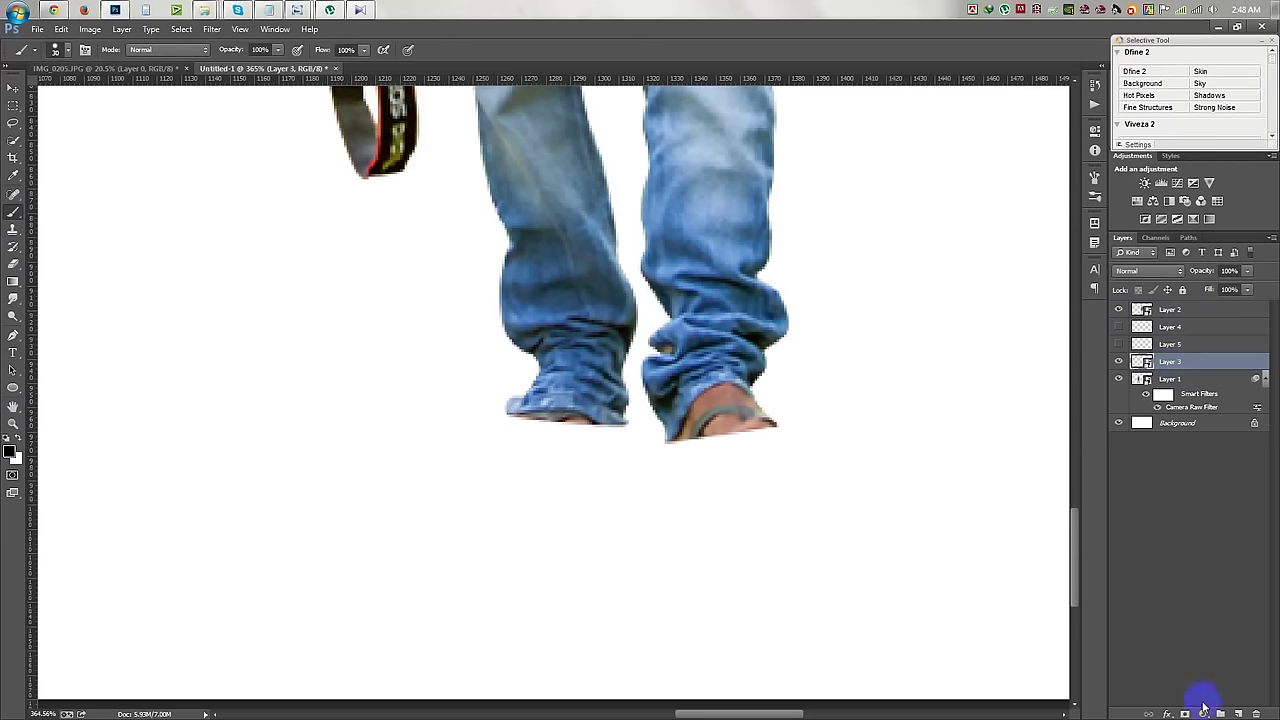
mouse_move(640, 425)
left_mouse_down()
mouse_move(600, 443)
mouse_move(494, 434)
left_mouse_up()
left_click_drag(686, 463, 751, 431)
Show both shoe layers again and select them together.
left_click(1118, 344)
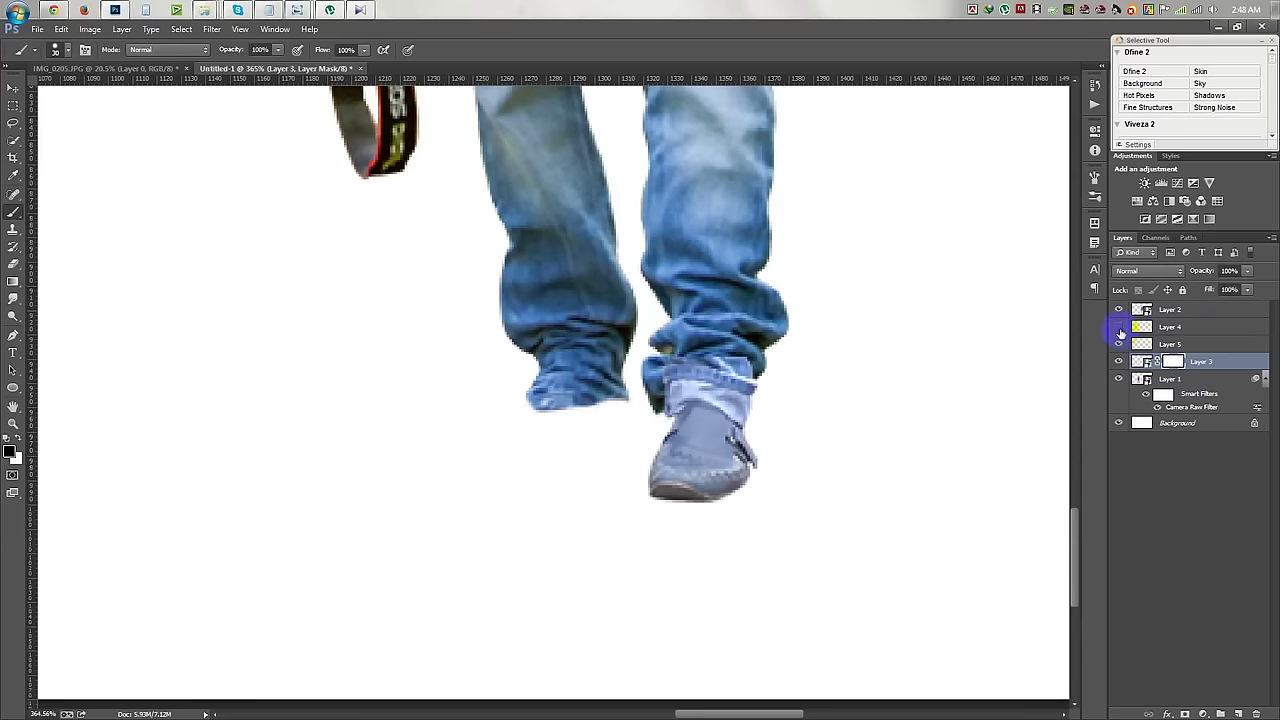
left_click(1168, 328)
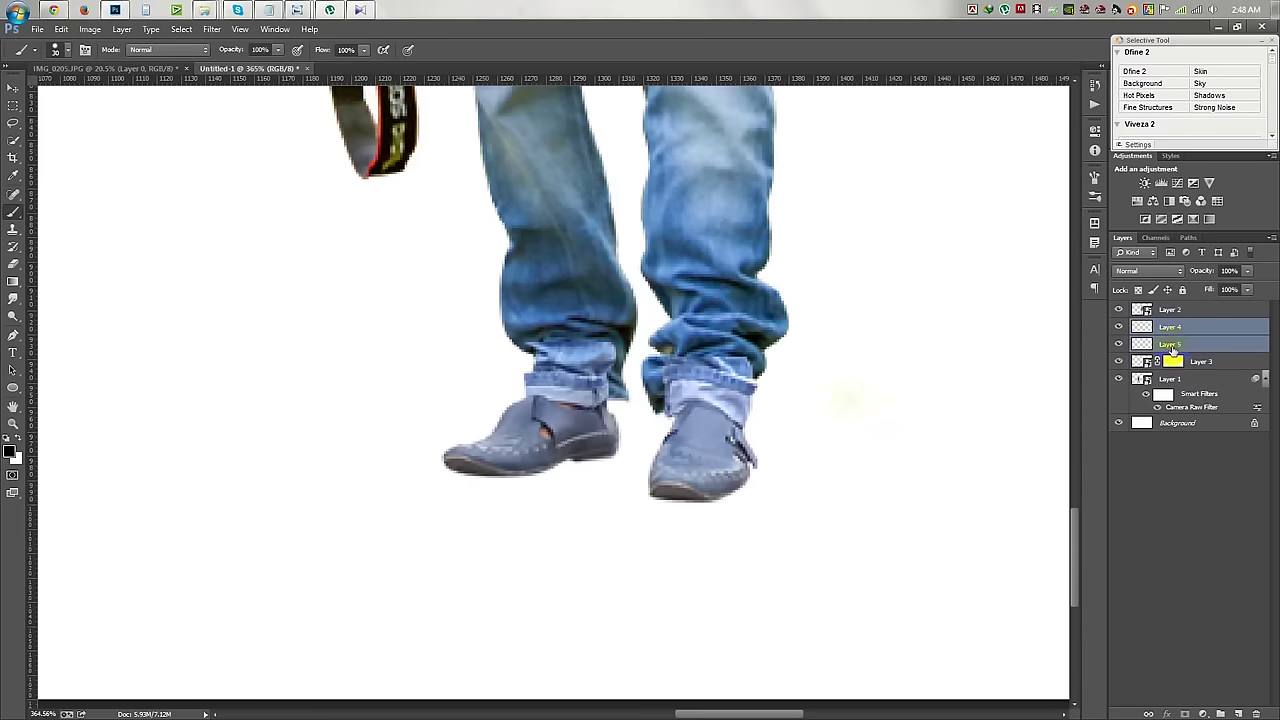
scroll(794, 463, "down", 5)
scroll(716, 646, "up", 4)
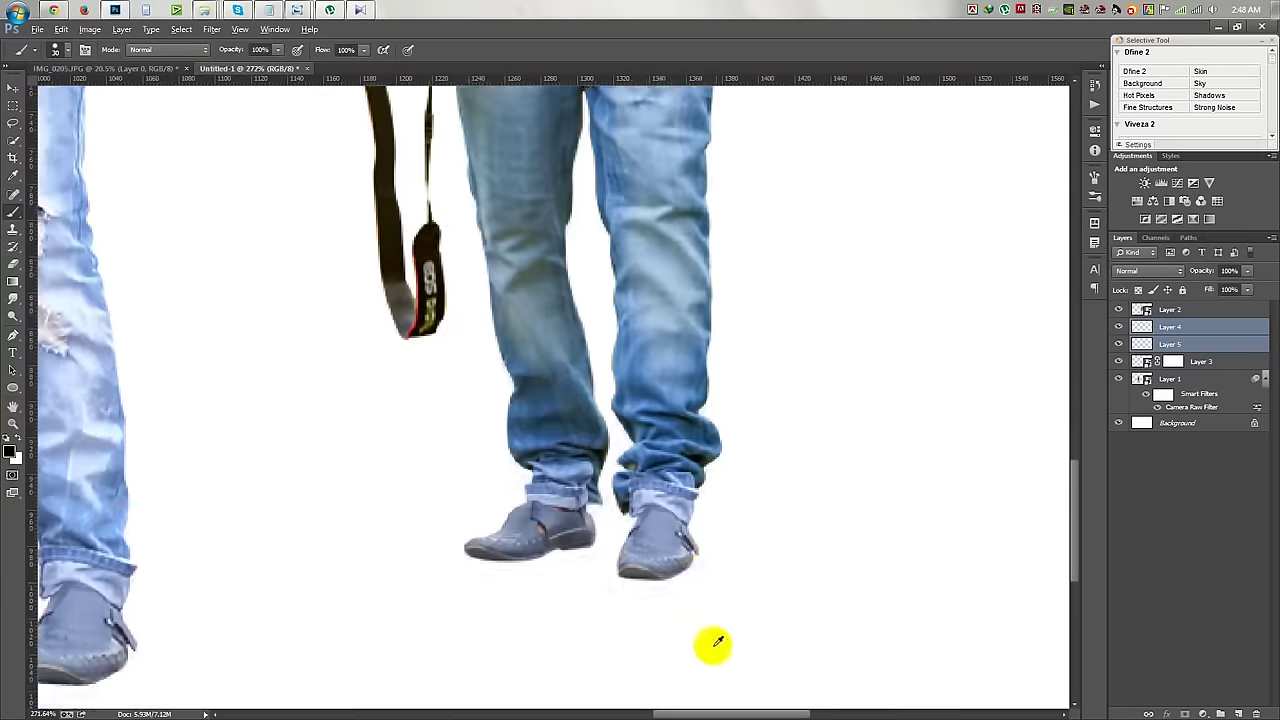
Enlarge both shoes to about 110%, nudge the left shoe right, and merge them into Layer 5.
scroll(716, 646, "up", 1)
key("ctrl+t")
left_click_drag(706, 506, 710, 497)
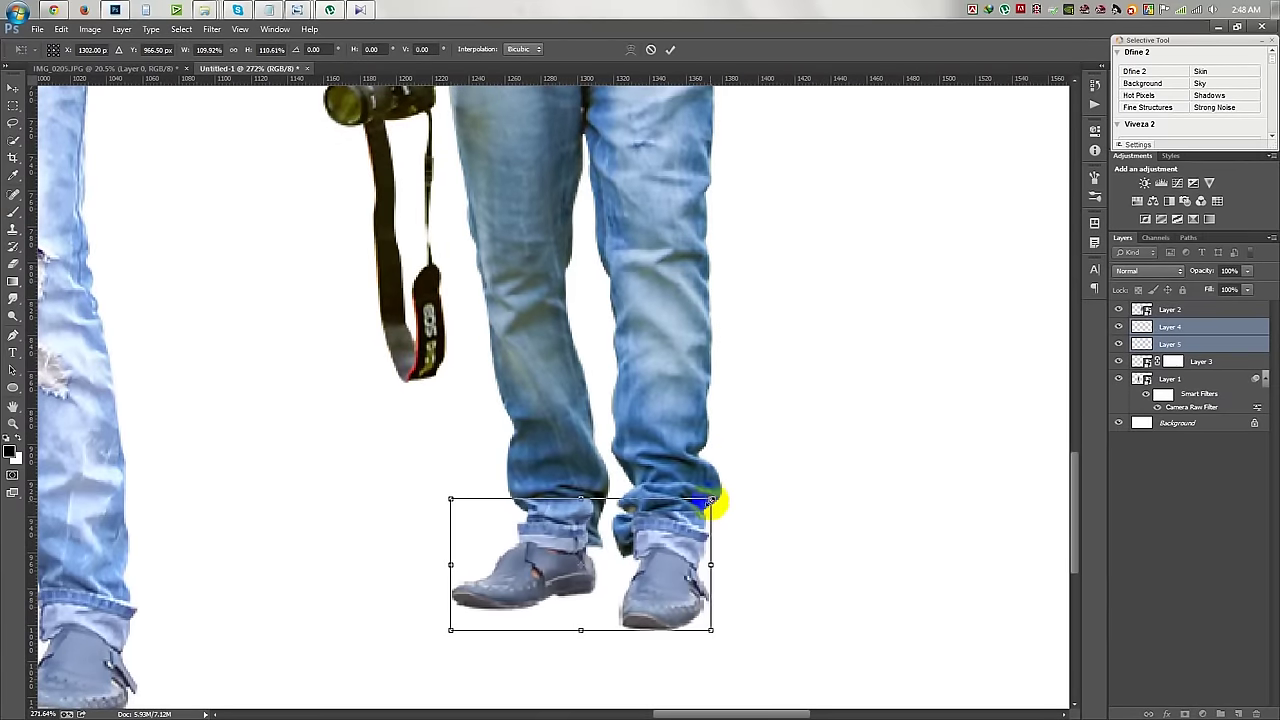
key("Return")
left_click(1178, 328)
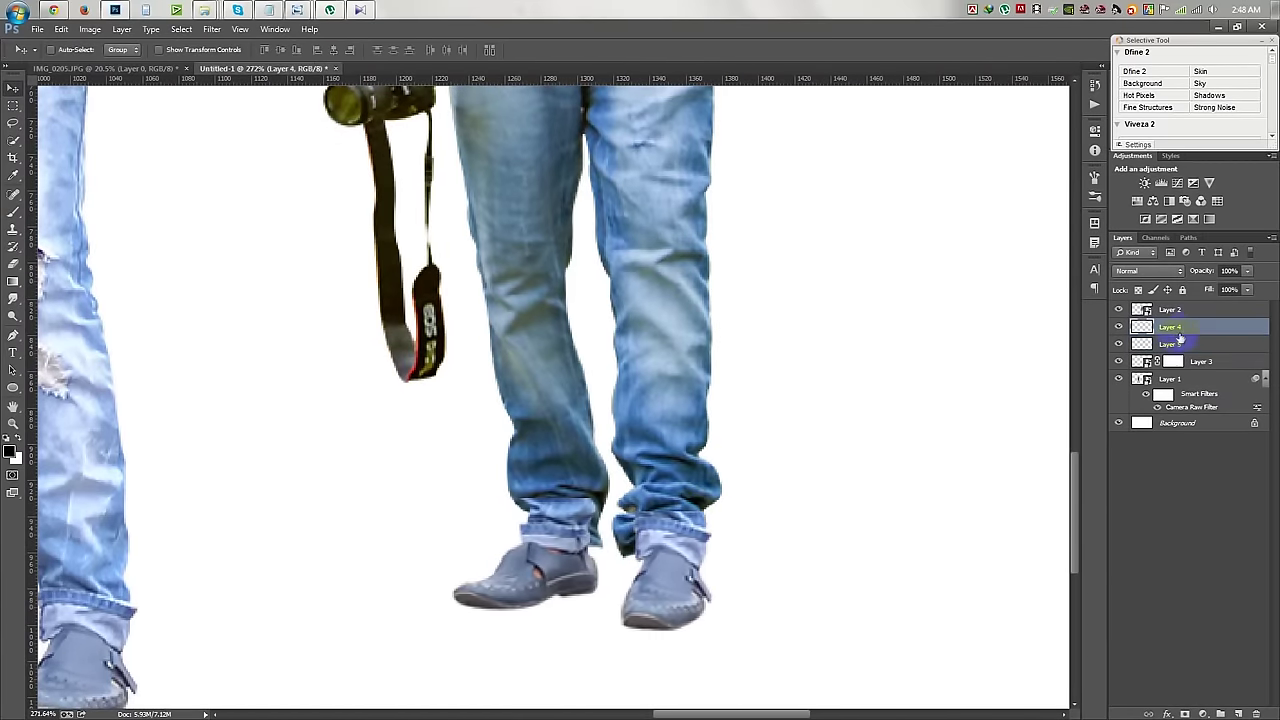
key("Right")
key("Right")
key("Right")
scroll(584, 584, "up", 2)
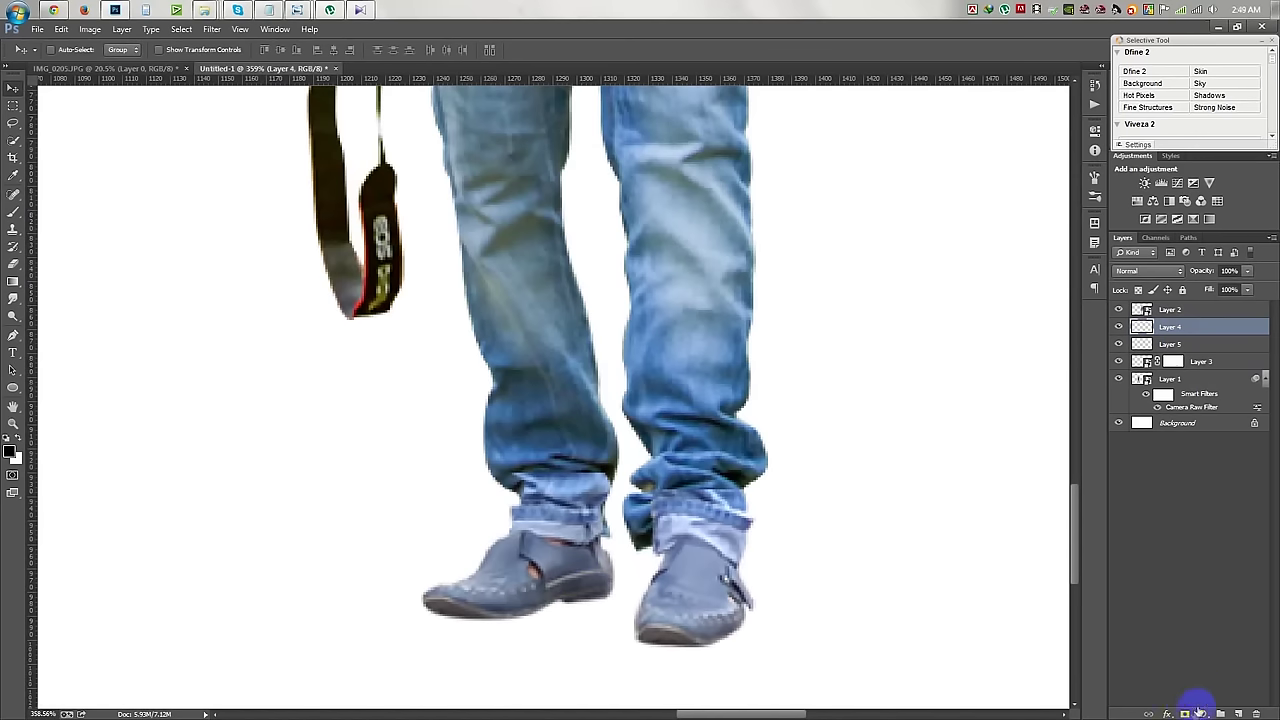
key("ctrl+e")
Erase the green and blue specks on the jeans cuff and mask out the grey shadow between the shoes.
left_click(15, 268)
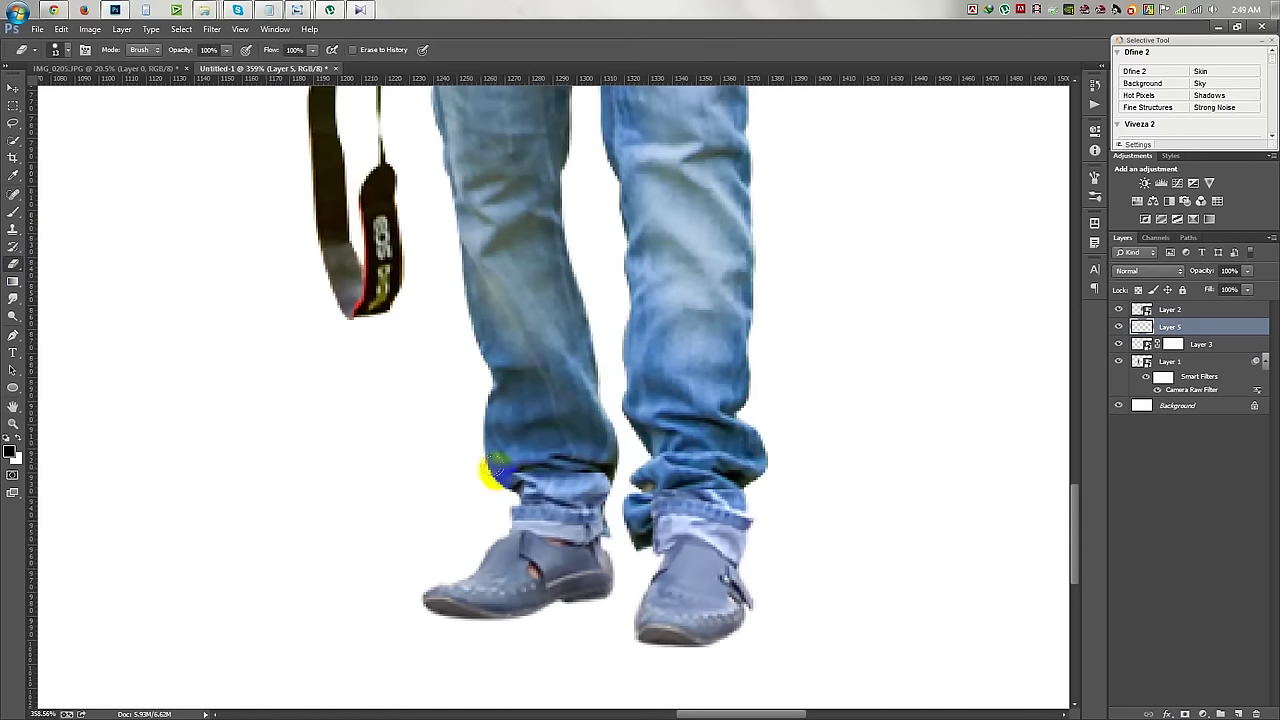
right_click(500, 470)
key("Return")
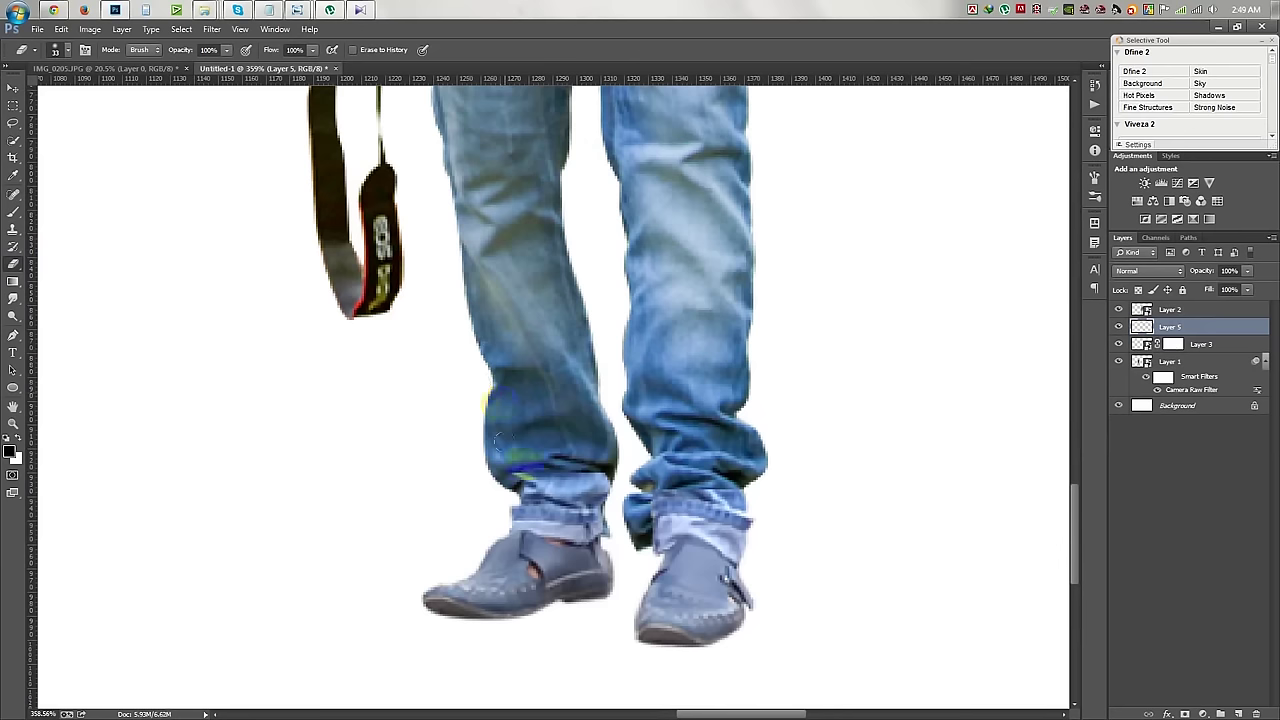
left_click_drag(655, 470, 759, 507)
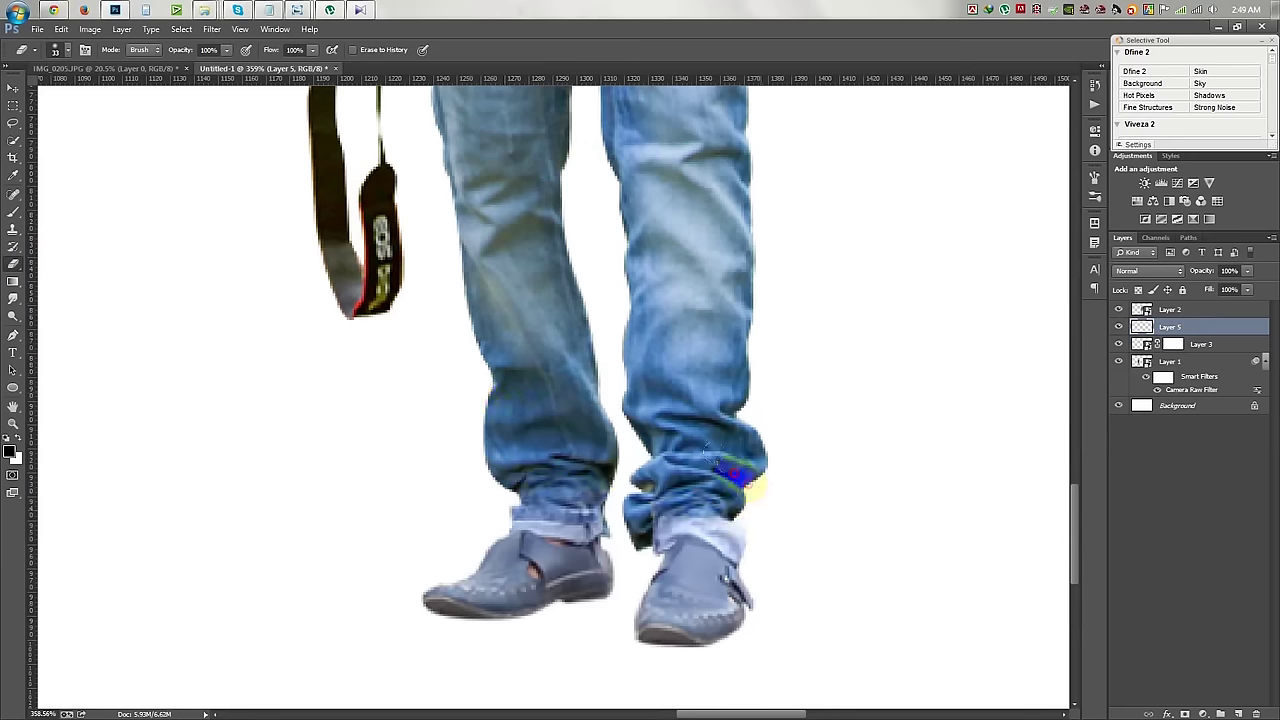
left_click(1173, 344)
left_click(9, 220)
right_click(610, 563)
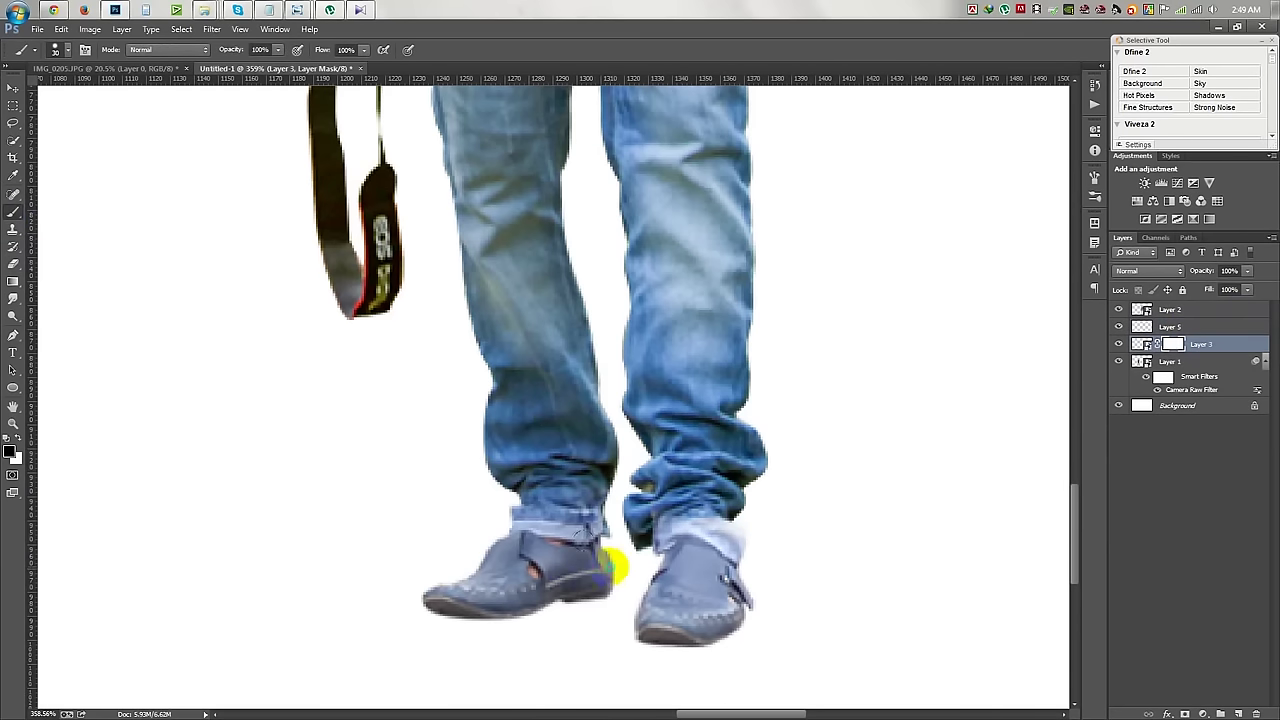
left_click(590, 542)
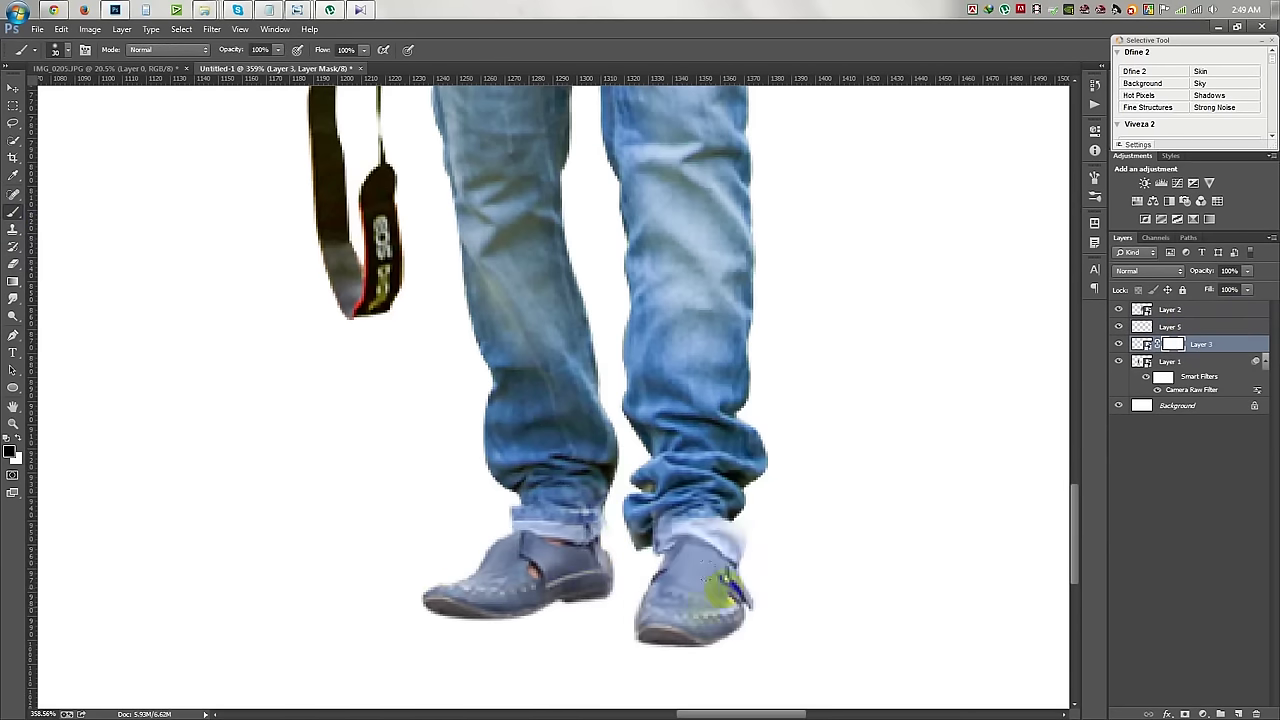
left_click_drag(636, 572, 645, 545)
Shift the merged shoes into place and rotate them about −3.5° to match the stride.
left_click(13, 89)
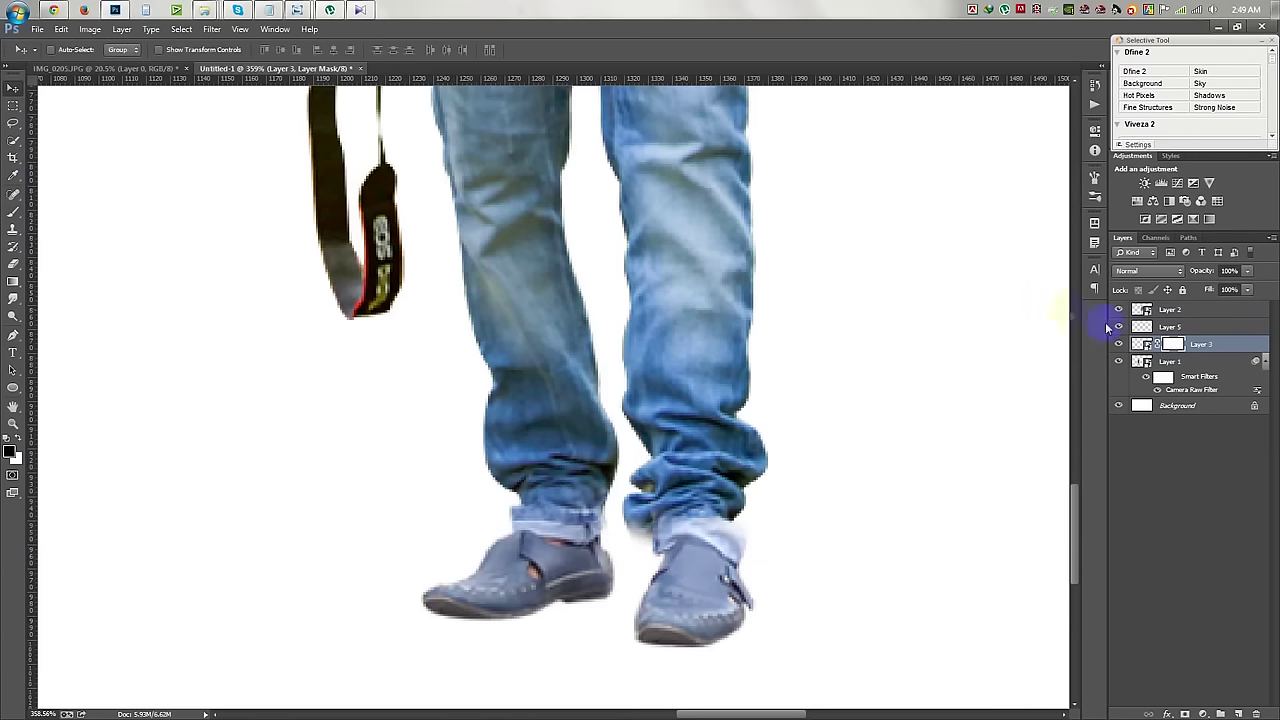
left_click(1140, 327)
key("ctrl+t")
mouse_move(757, 486)
left_mouse_down()
mouse_move(731, 490)
mouse_move(743, 482)
left_mouse_up()
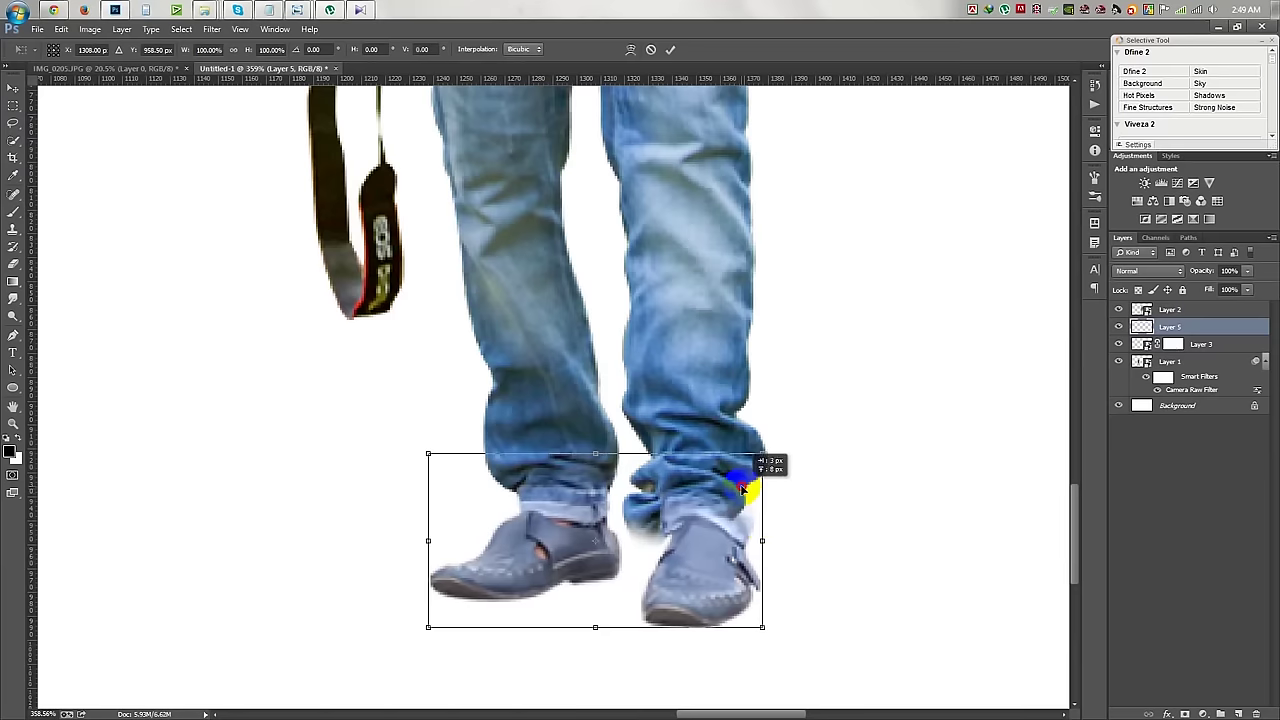
left_click_drag(759, 541, 746, 524)
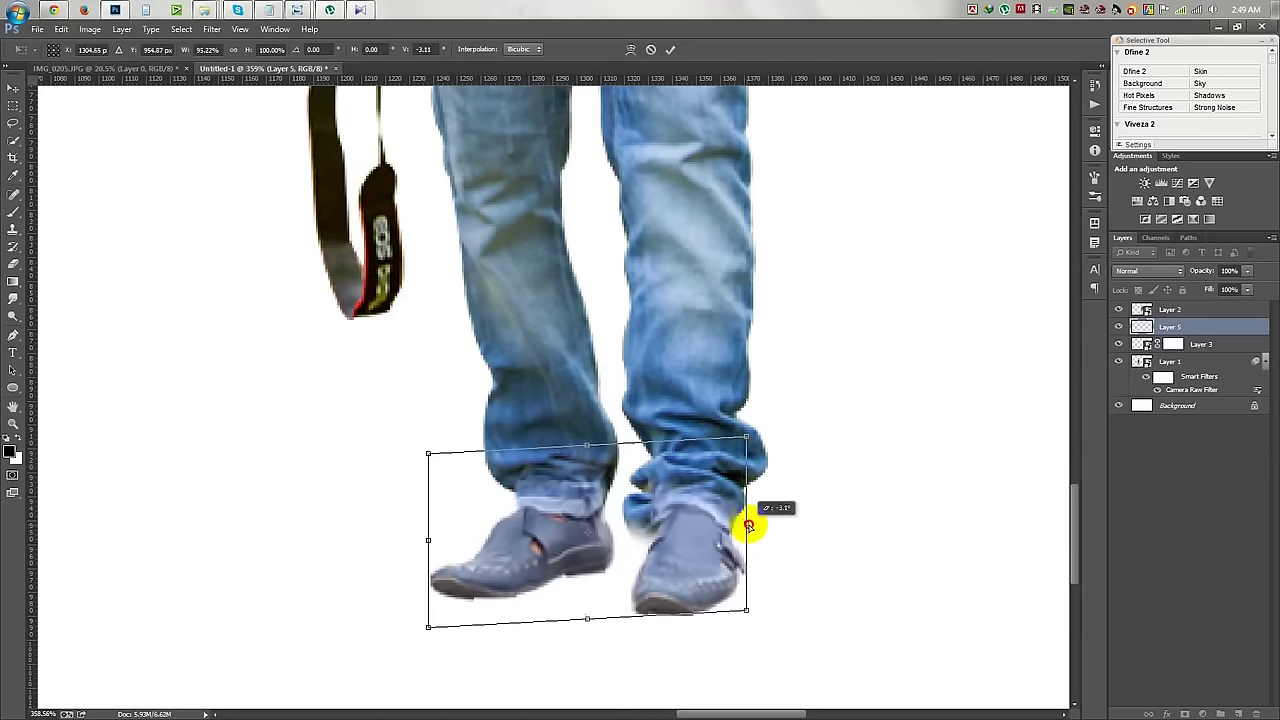
key("Return")
scroll(745, 522, "down", 5)
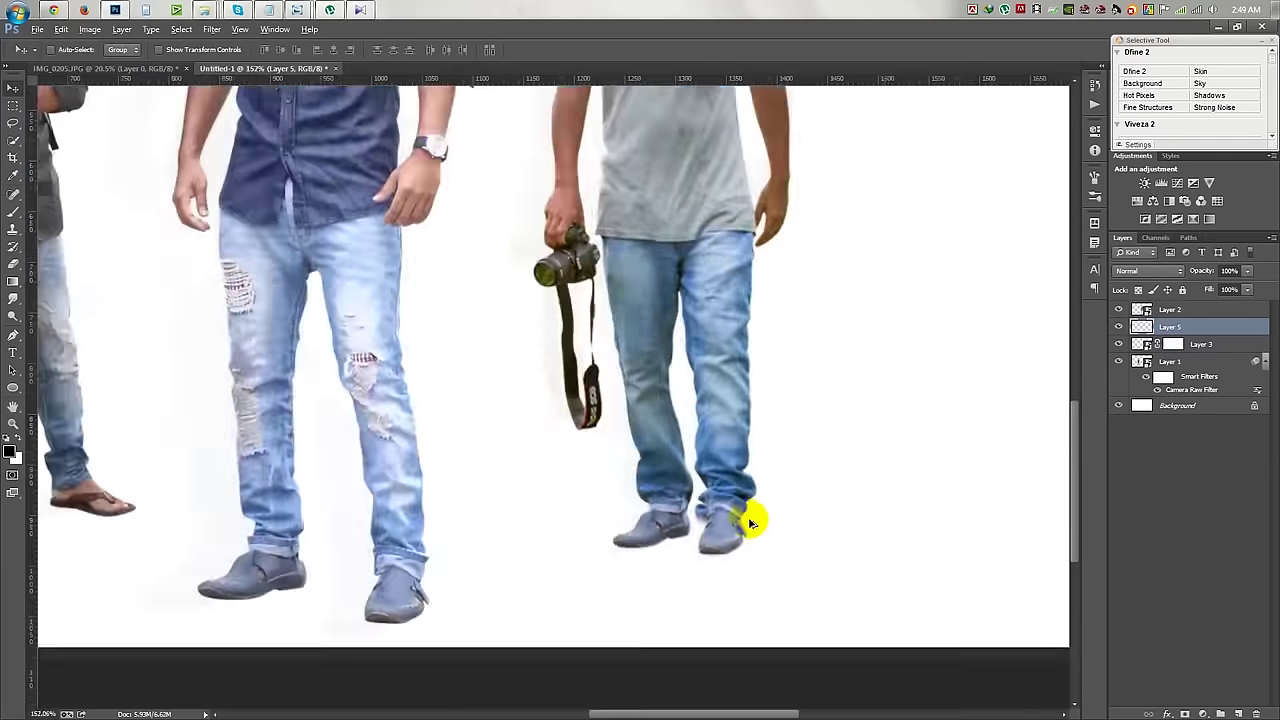
Shift the new figure layer's hue to -150 with Hue/Saturation.
scroll(735, 523, "down", 4)
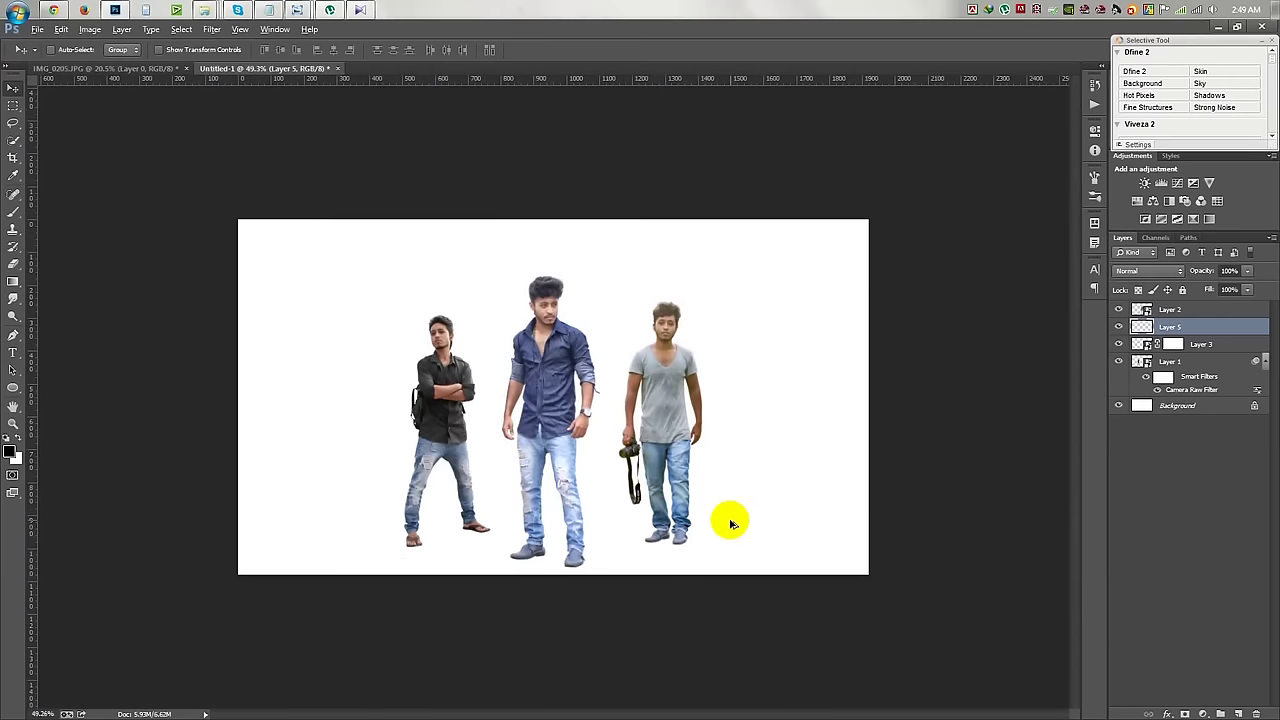
scroll(731, 523, "up", 2)
left_click(90, 28)
mouse_move(109, 64)
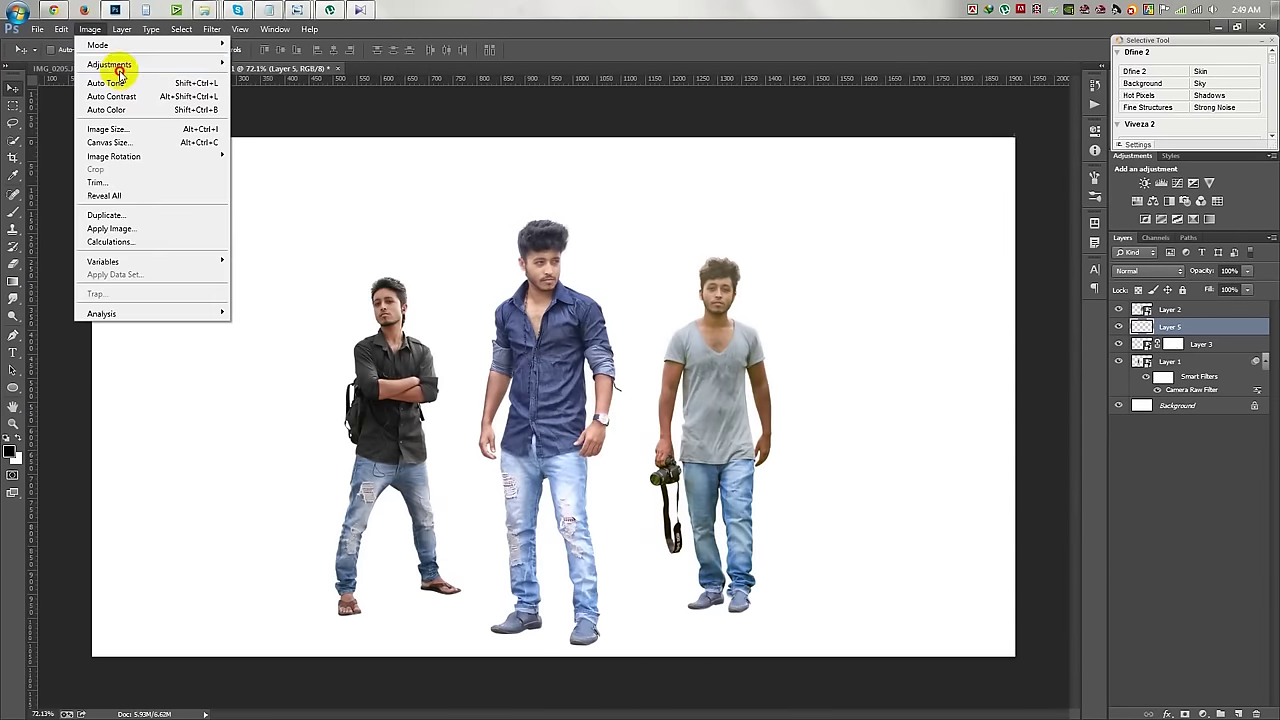
left_click(283, 140)
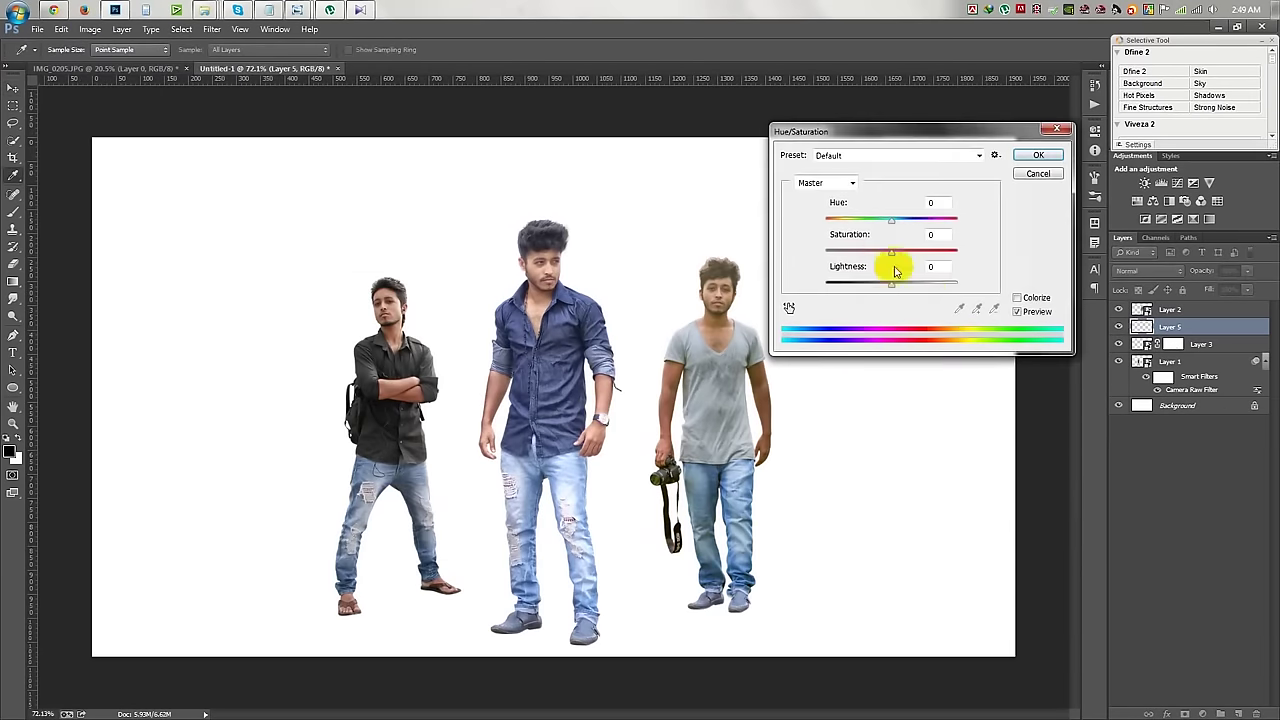
mouse_move(907, 222)
left_mouse_down()
mouse_move(823, 228)
mouse_move(894, 229)
left_mouse_up()
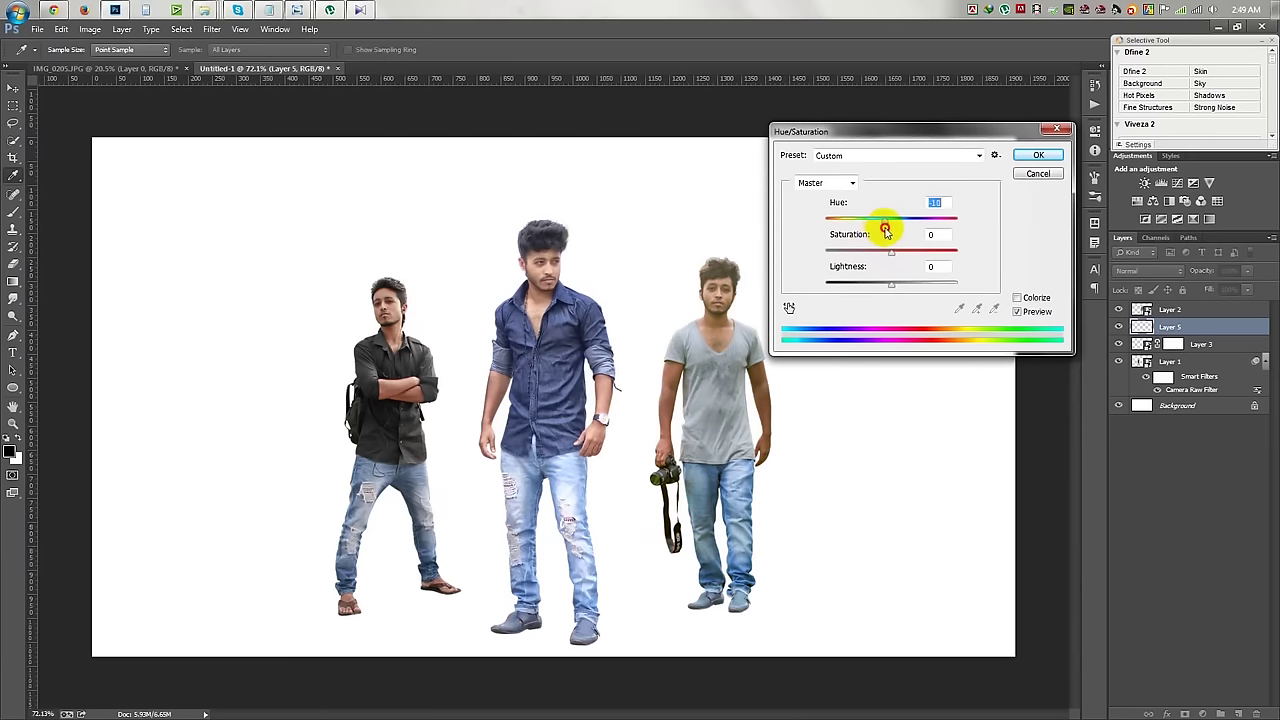
left_click(1036, 157)
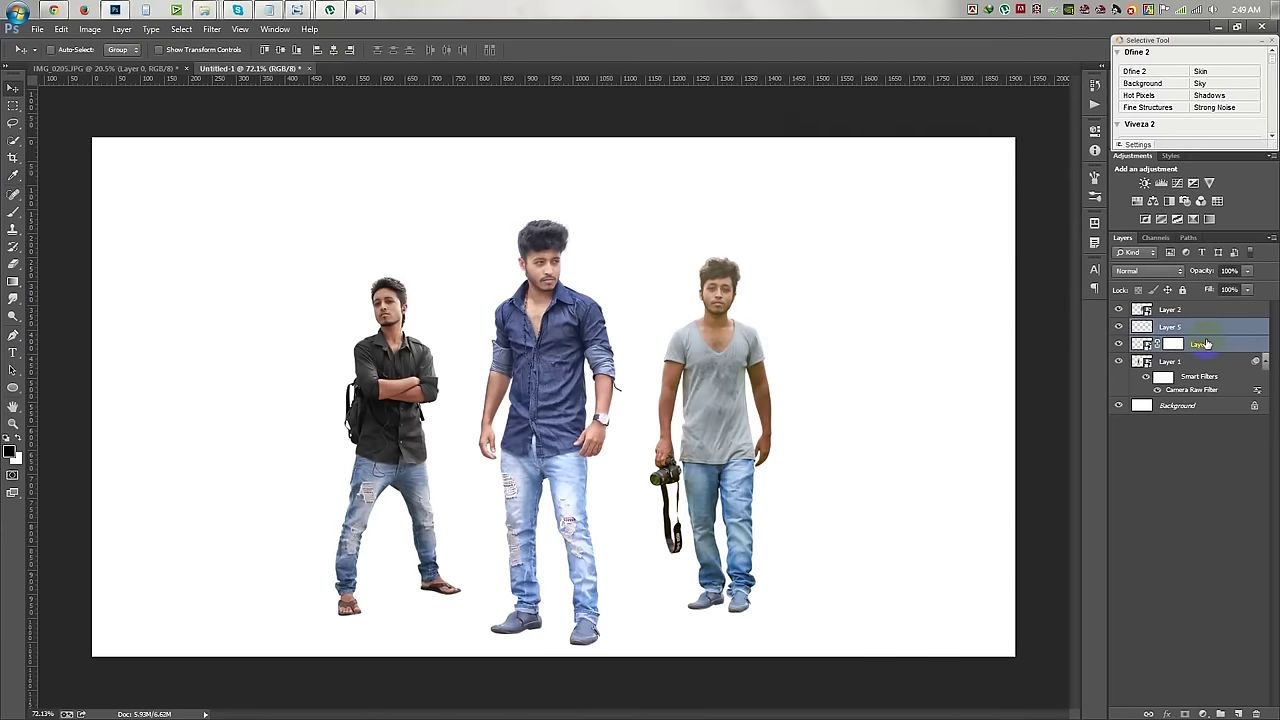
Nudge the right-hand man slightly down and collapse Layer 1's smart filter entries.
scroll(785, 536, "up", 3)
scroll(770, 612, "down", 3)
left_click_drag(893, 408, 894, 417)
left_click(1265, 347)
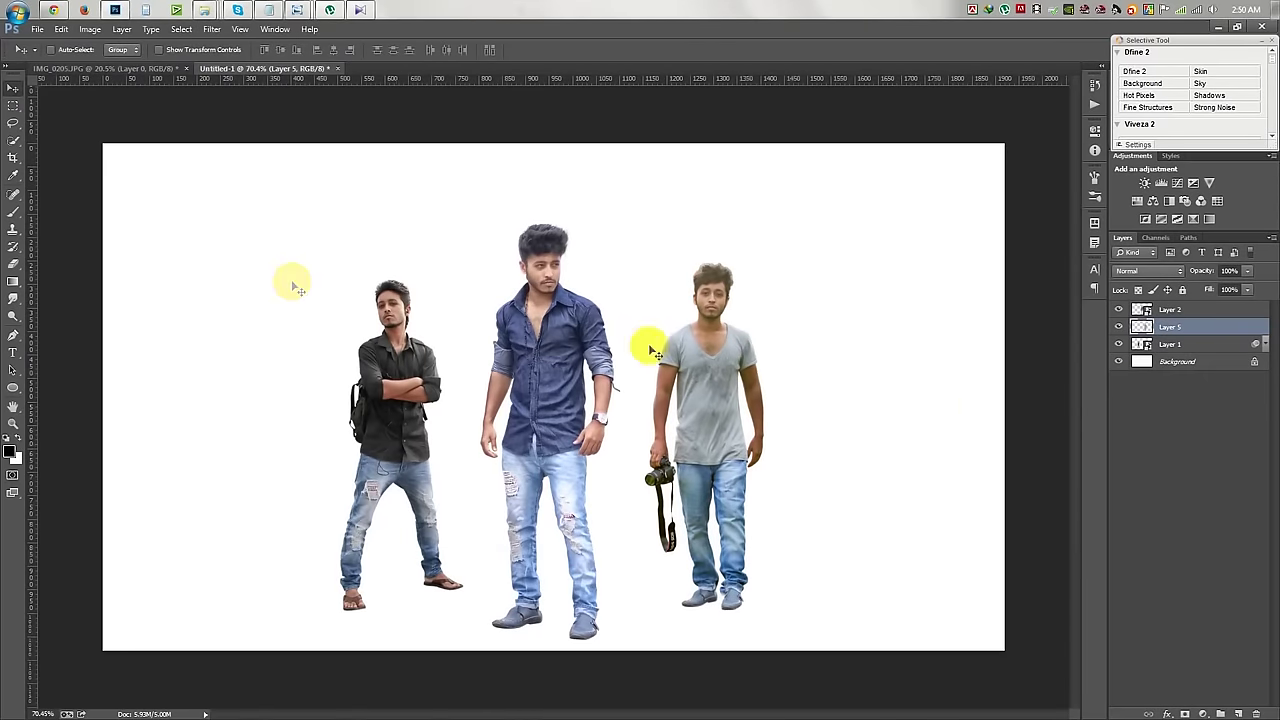
Search for 'air port' images in the web browser.
left_click(54, 11)
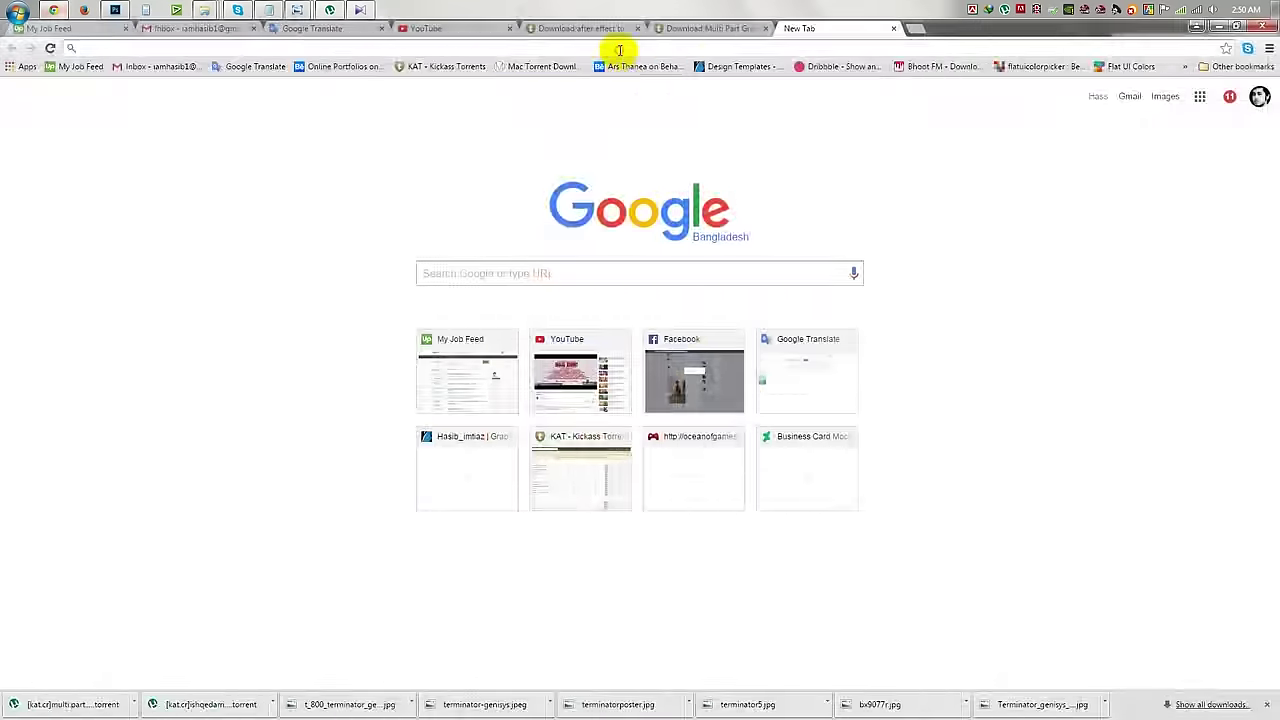
type("air")
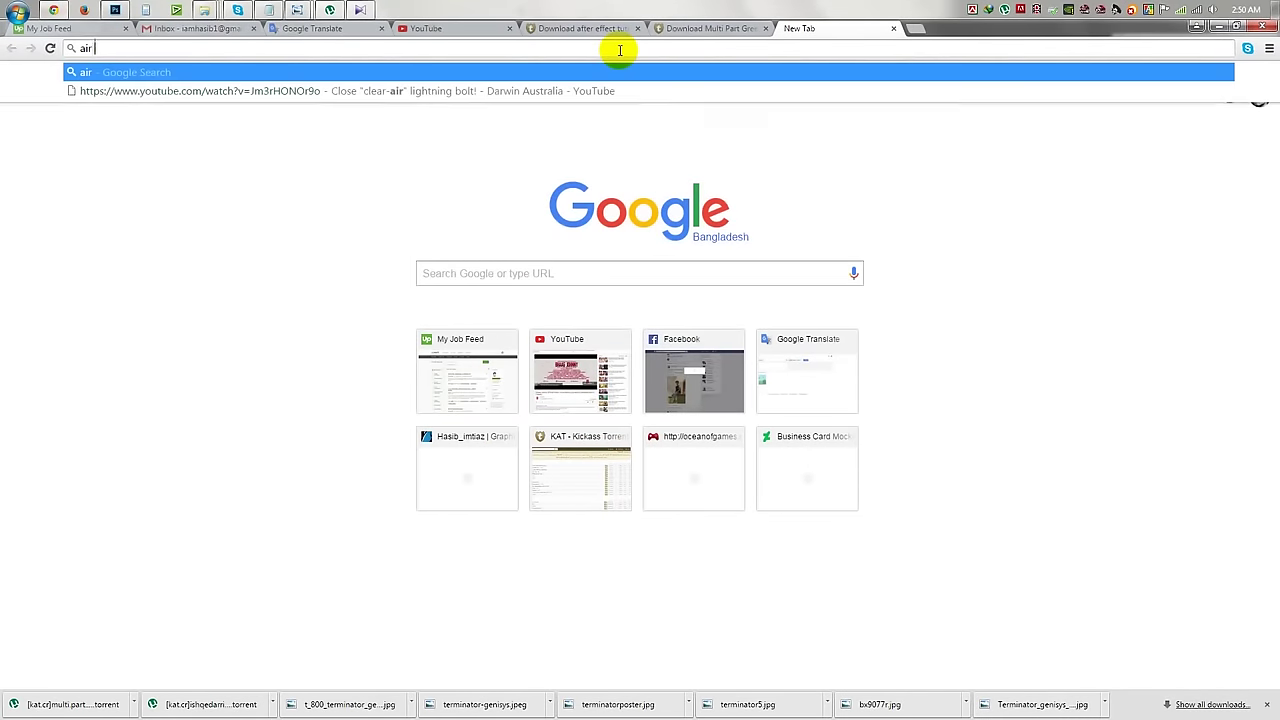
type("+port")
key("Return")
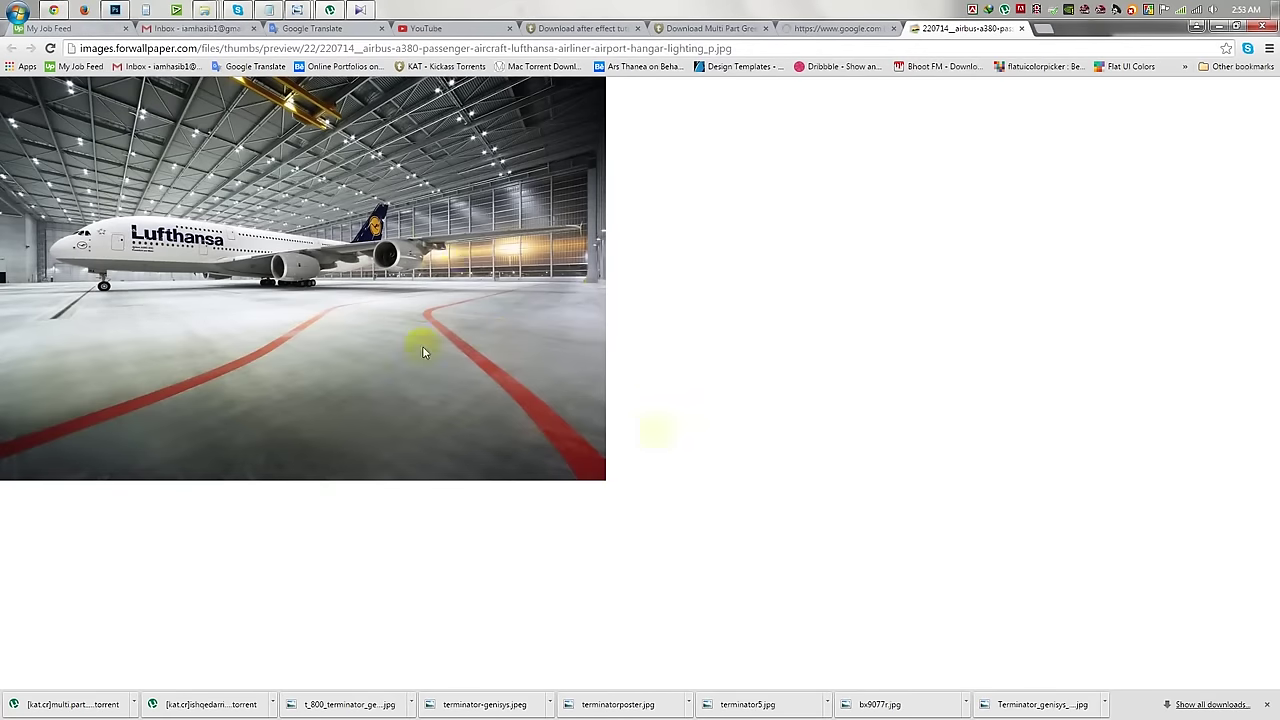
Save the Lufthansa hangar photo, preview it, then show the downloaded file in its folder.
right_click(428, 230)
left_click(440, 233)
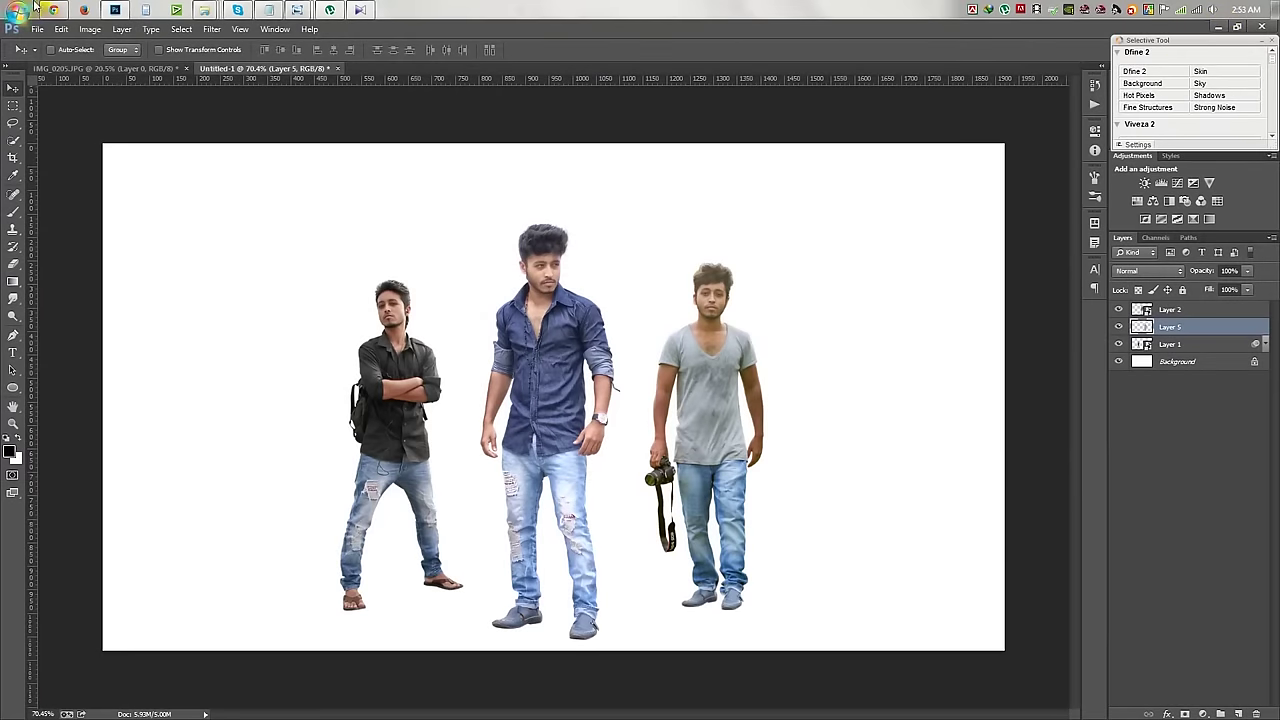
left_click(53, 10)
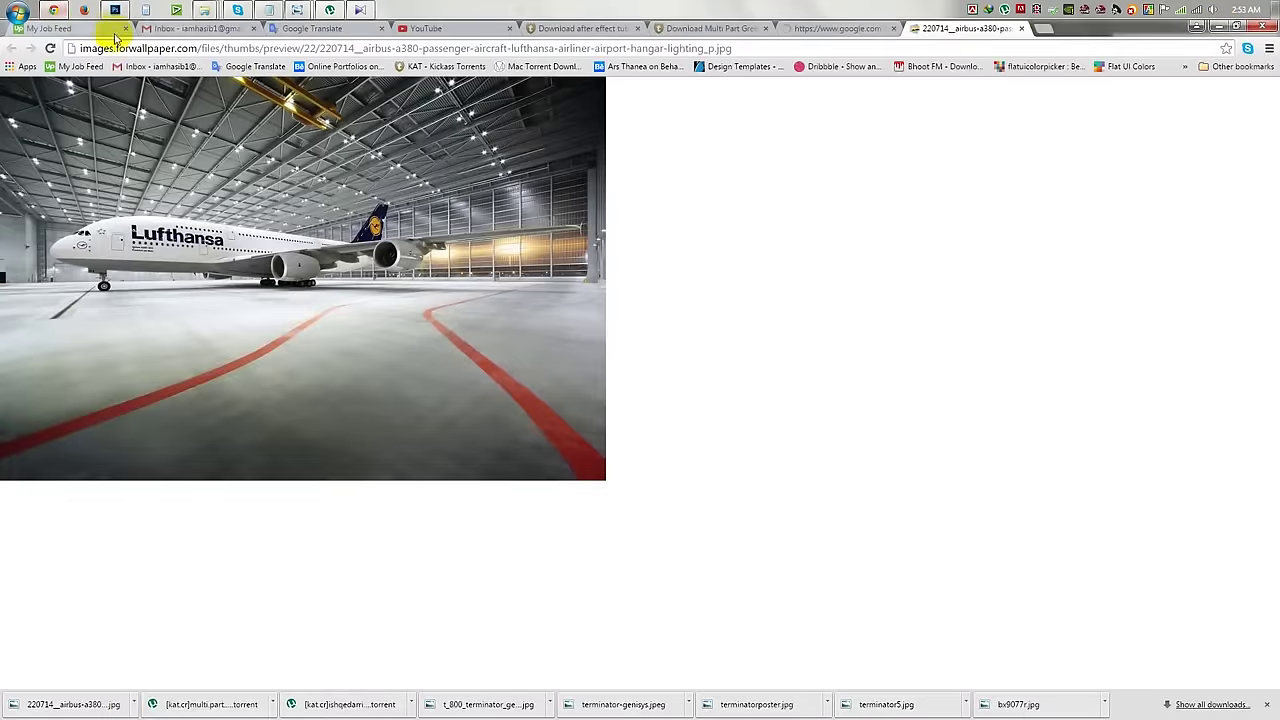
left_click(127, 705)
left_click(1260, 30)
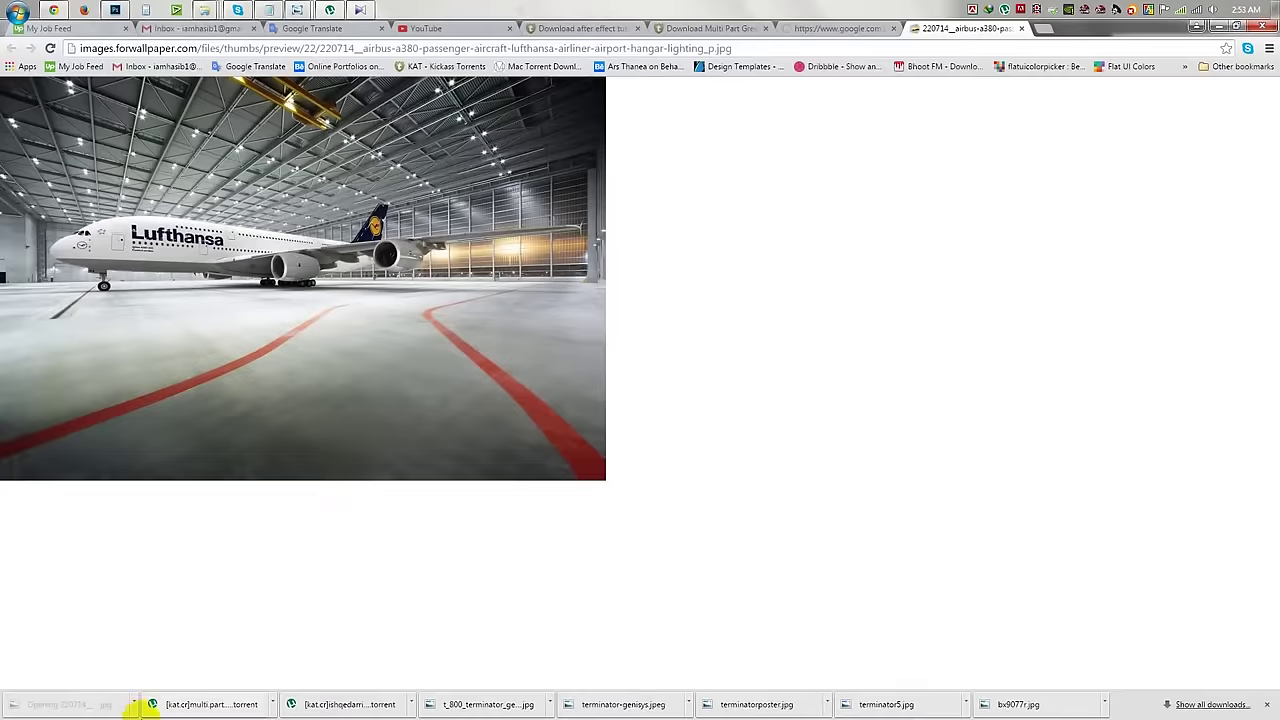
right_click(134, 703)
left_click(220, 654)
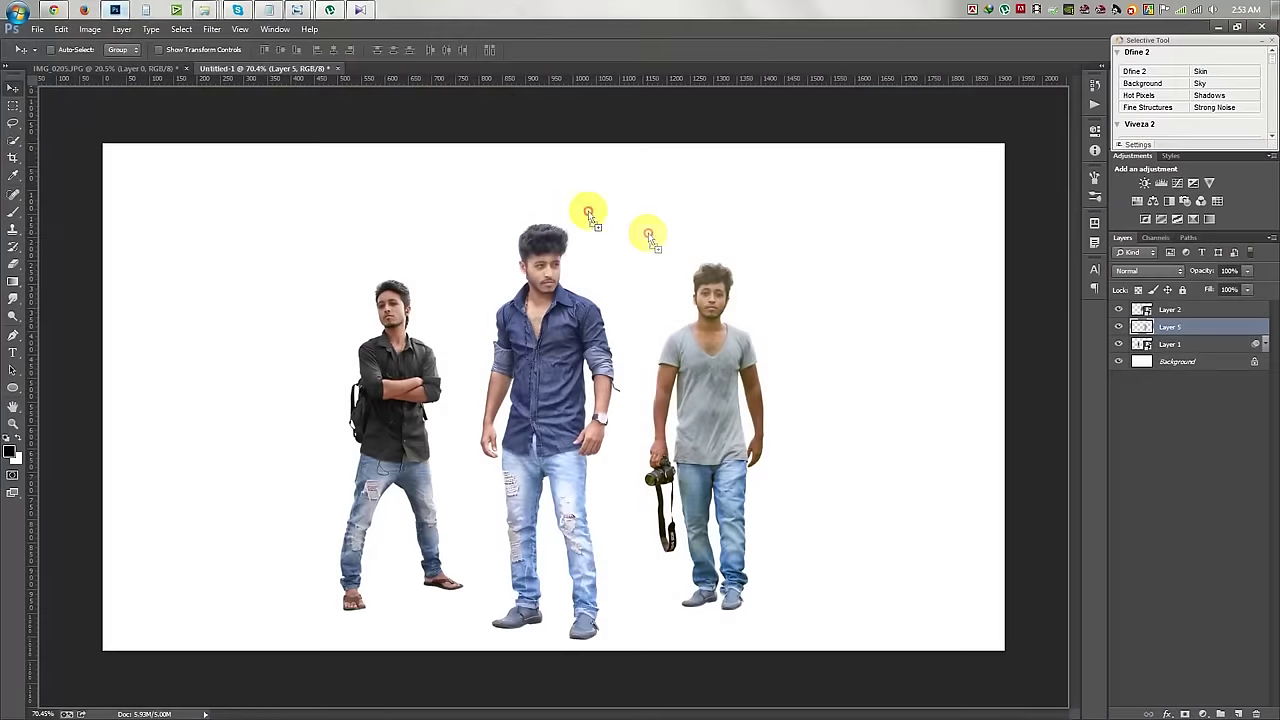
Place the hangar photo on the canvas, shift it up, and move its layer beneath the men.
left_click_drag(935, 197, 640, 250)
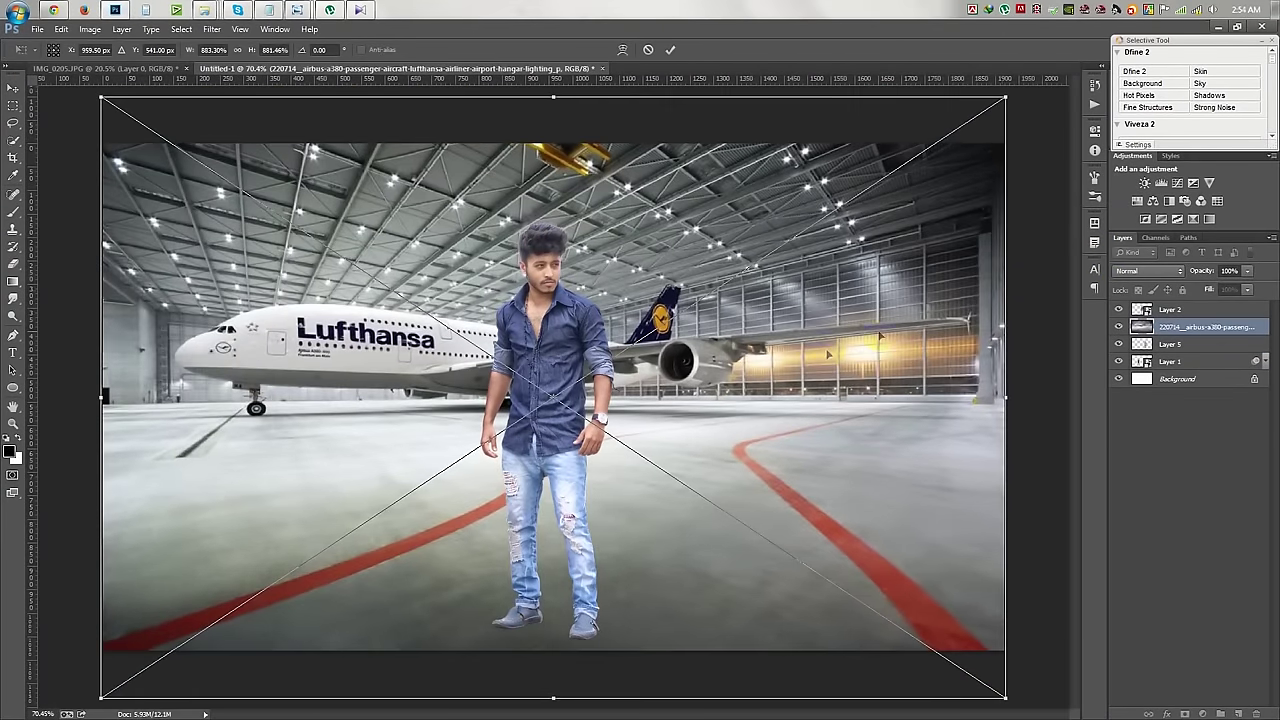
left_click_drag(834, 353, 834, 305)
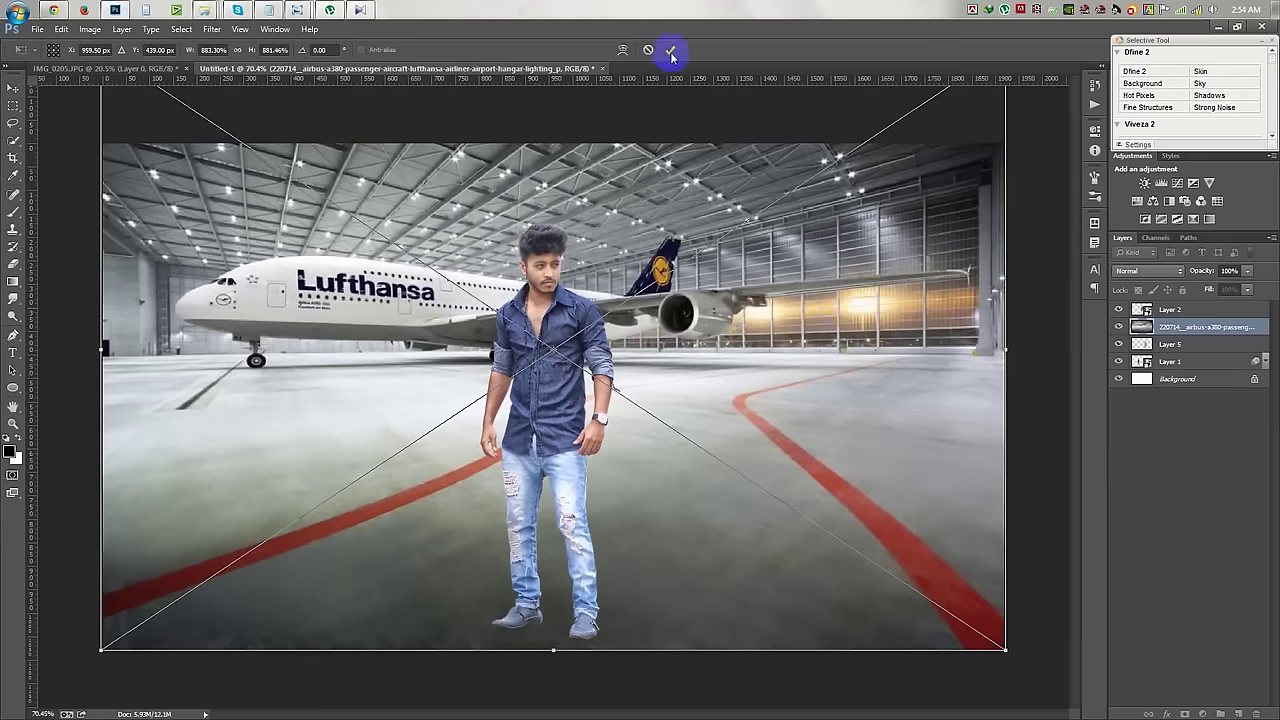
left_click(670, 49)
left_click_drag(1205, 326, 1205, 370)
scroll(757, 350, "down", 3)
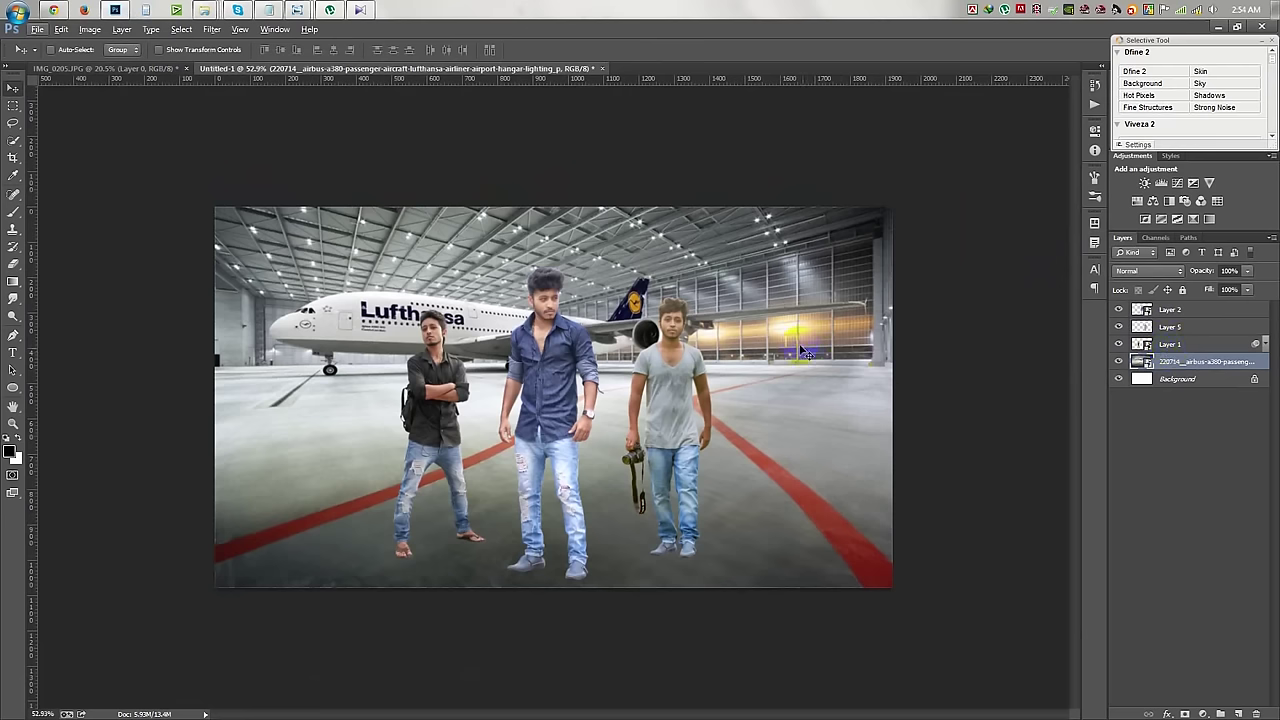
Name the hangar layer '1' and apply Camera Raw: Shadows +100, Blacks +100, Whites raised.
key("Return")
right_click(1188, 362)
key("Escape")
left_click(212, 29)
left_click(242, 109)
mouse_move(958, 364)
left_mouse_down()
mouse_move(1015, 355)
mouse_move(874, 343)
left_mouse_up()
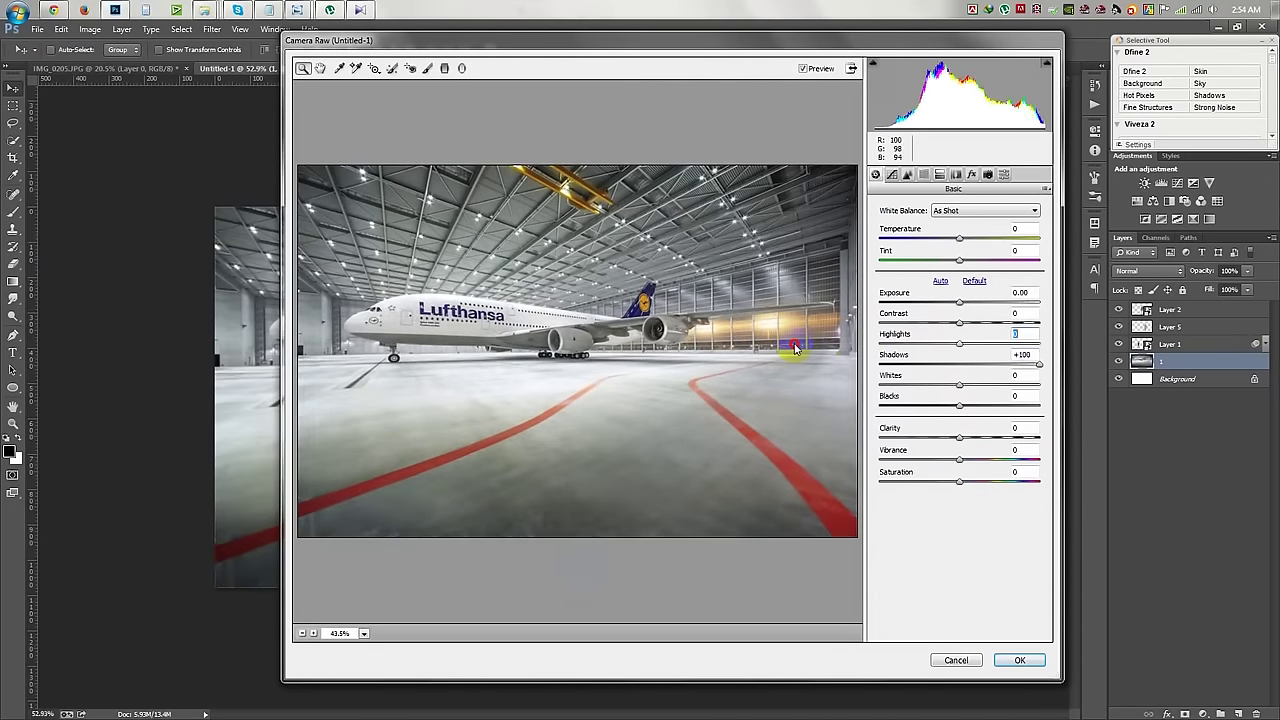
left_click_drag(960, 410, 1057, 414)
mouse_move(958, 386)
left_mouse_down()
mouse_move(1006, 380)
mouse_move(983, 391)
left_mouse_up()
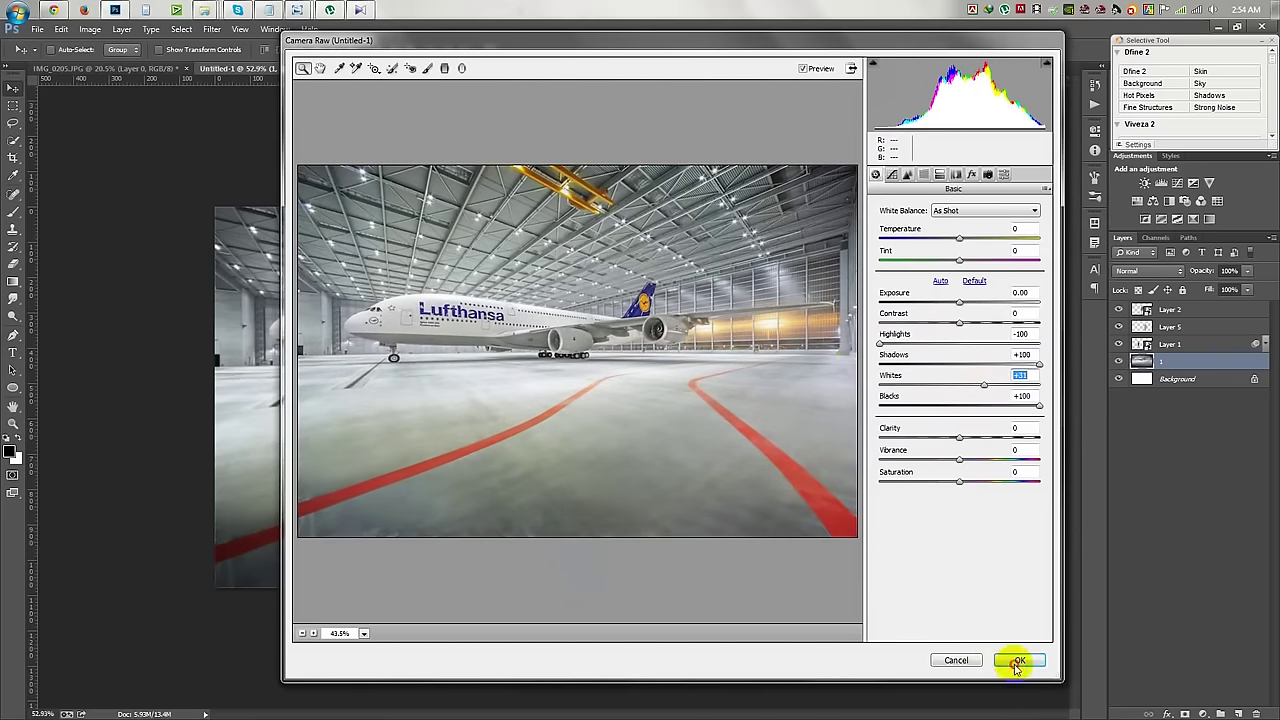
left_click(1017, 661)
Select the three men's layers together and move them up on the floor.
left_click(1189, 343)
left_click(1170, 309, "shift")
left_click_drag(680, 457, 681, 428)
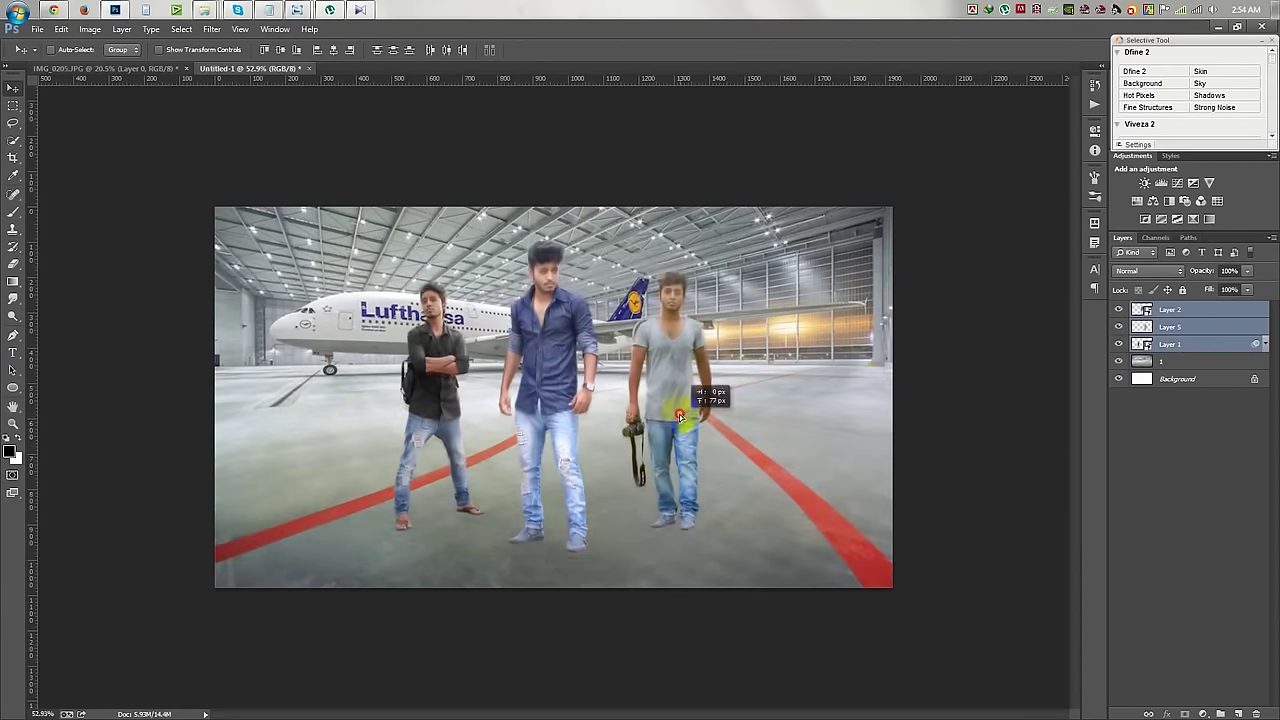
Scale the three men down to about 80% and reposition them.
key("ctrl+t")
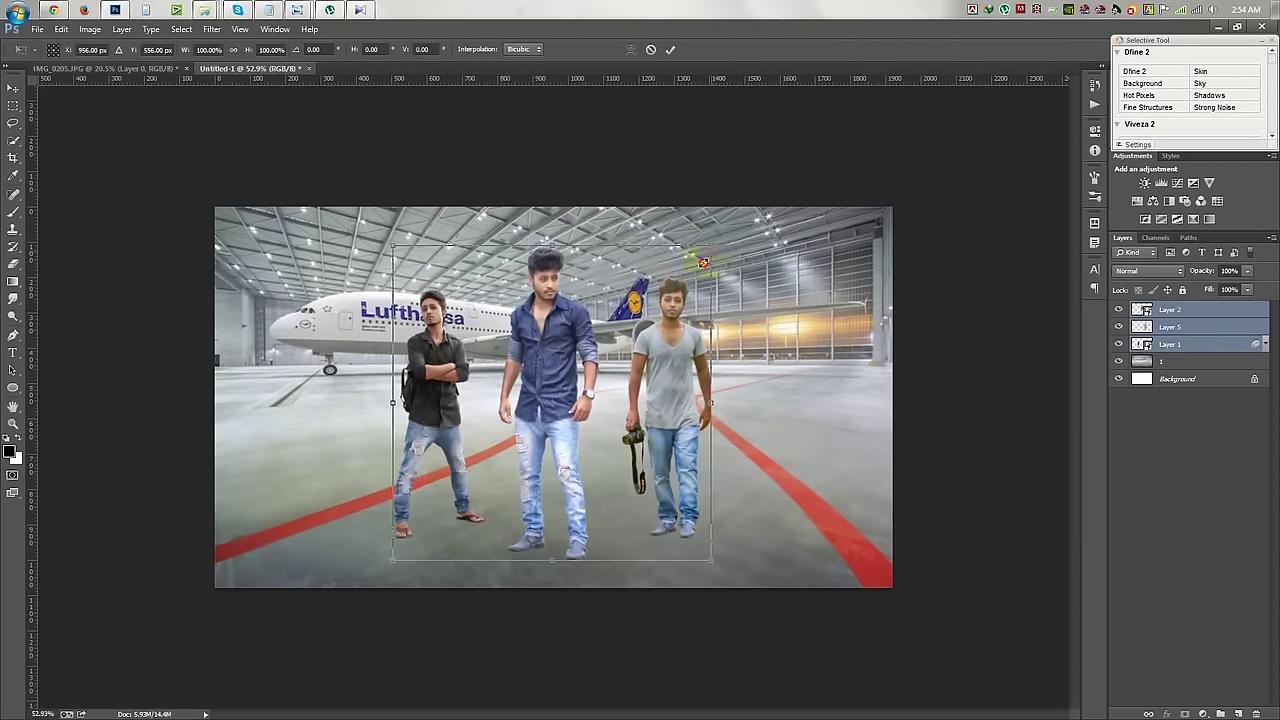
left_click_drag(703, 263, 671, 294)
left_click_drag(631, 357, 620, 360)
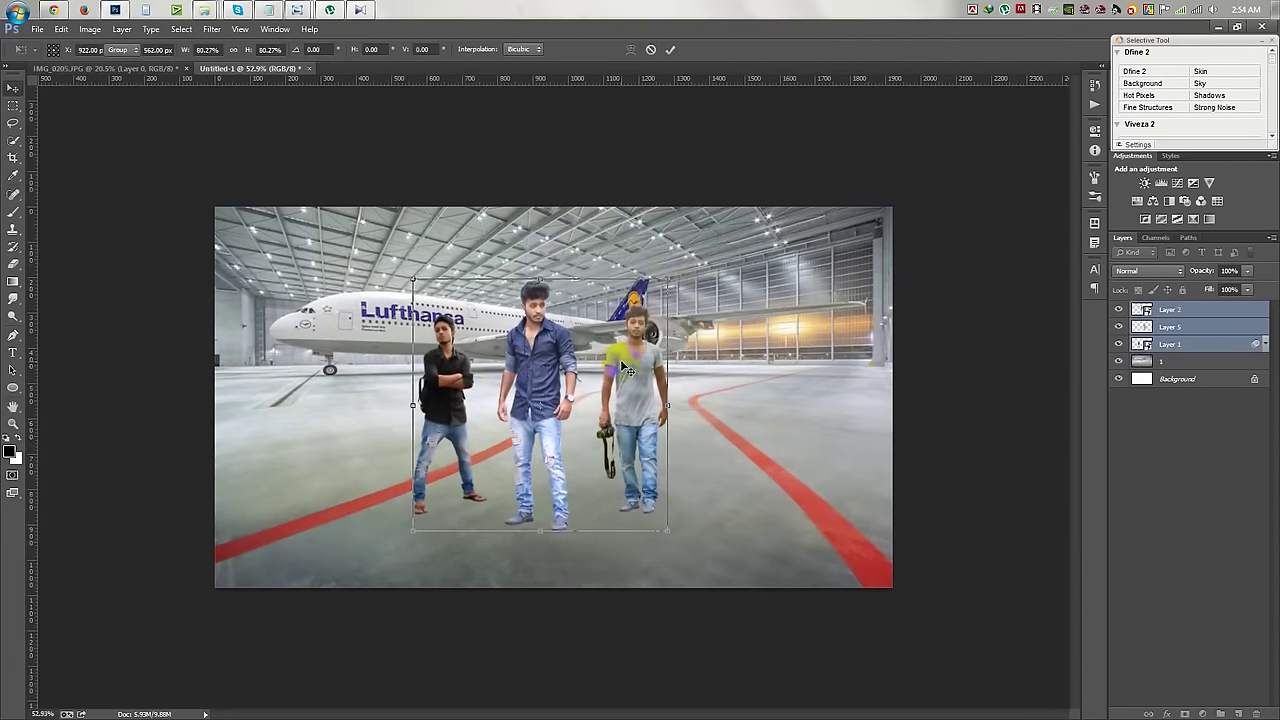
key("Return")
left_click(1050, 368)
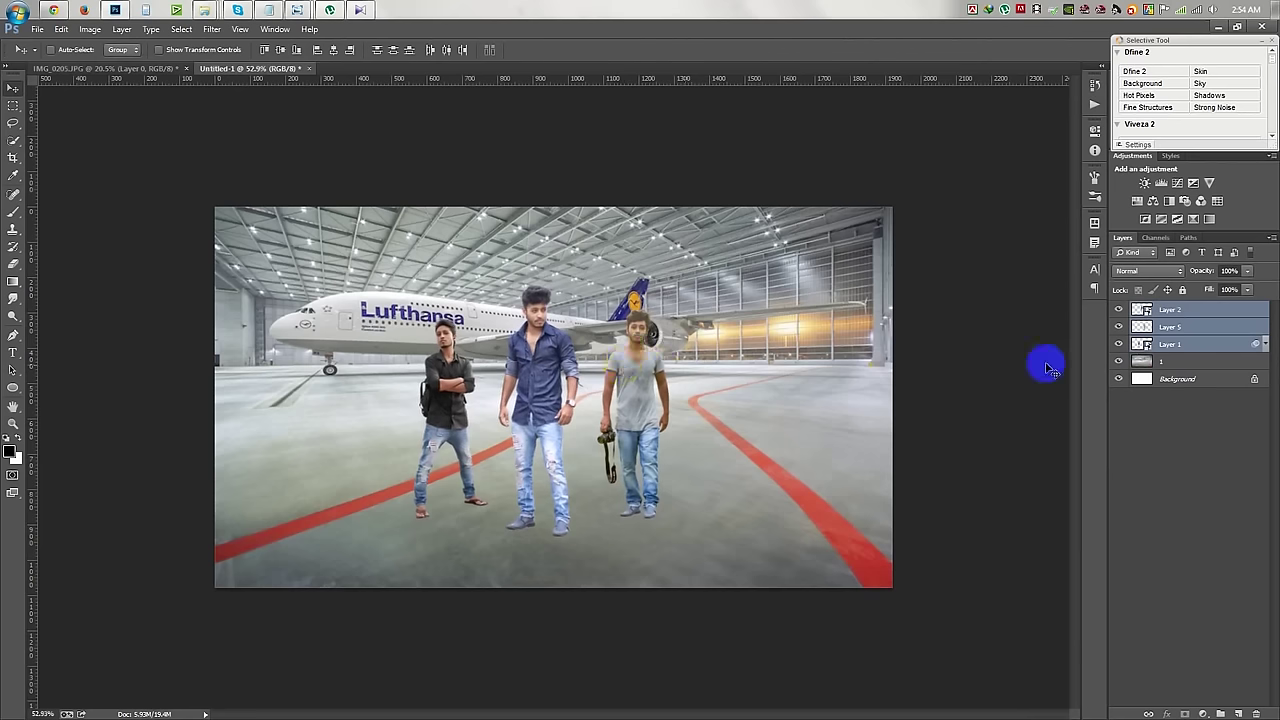
Gradient-mask hangar layer 1 so the plane and hangar fade into white haze.
left_click(1163, 365)
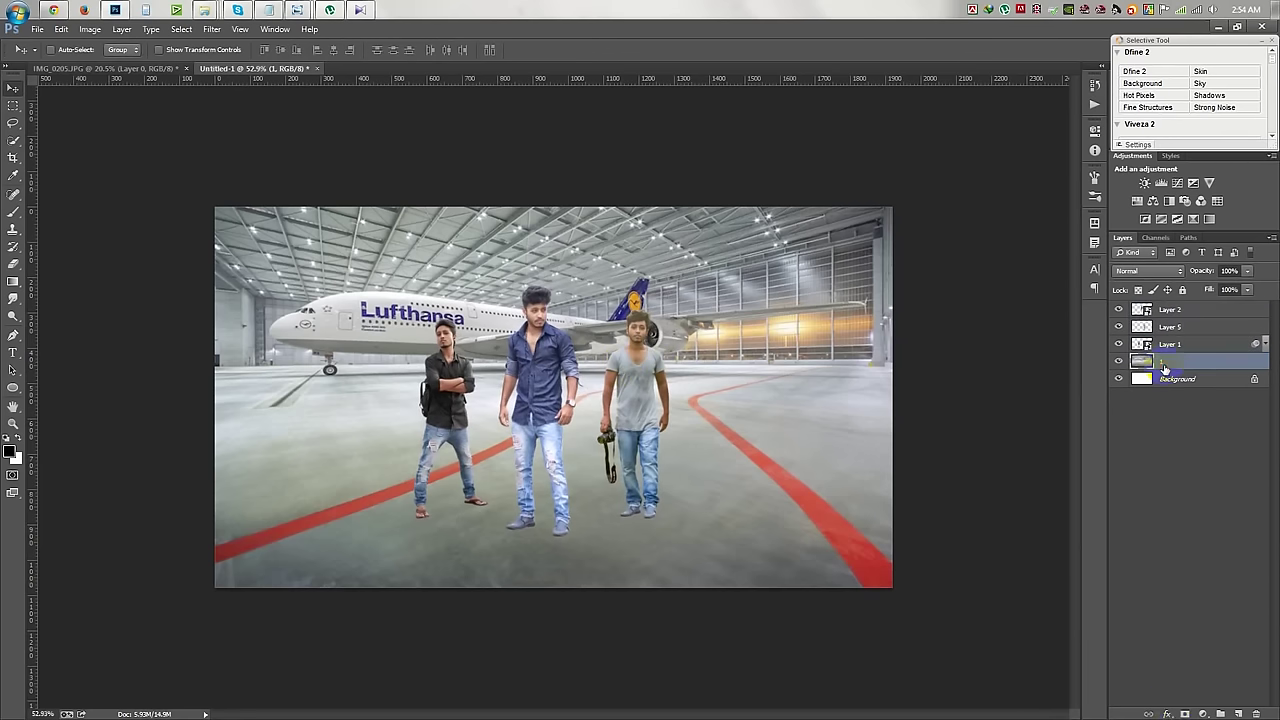
left_click(13, 281)
left_click_drag(536, 203, 551, 251)
key("ctrl+z")
left_click_drag(520, 356, 523, 392)
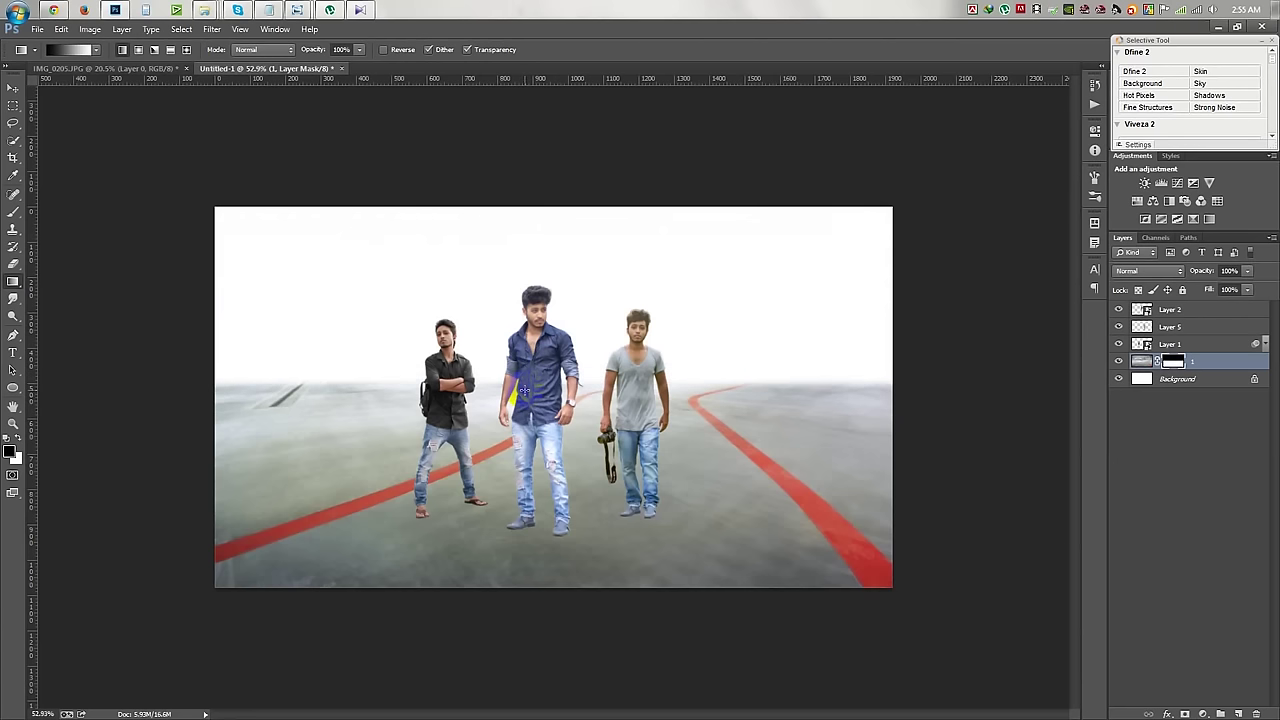
left_click(13, 88)
mouse_move(205, 10)
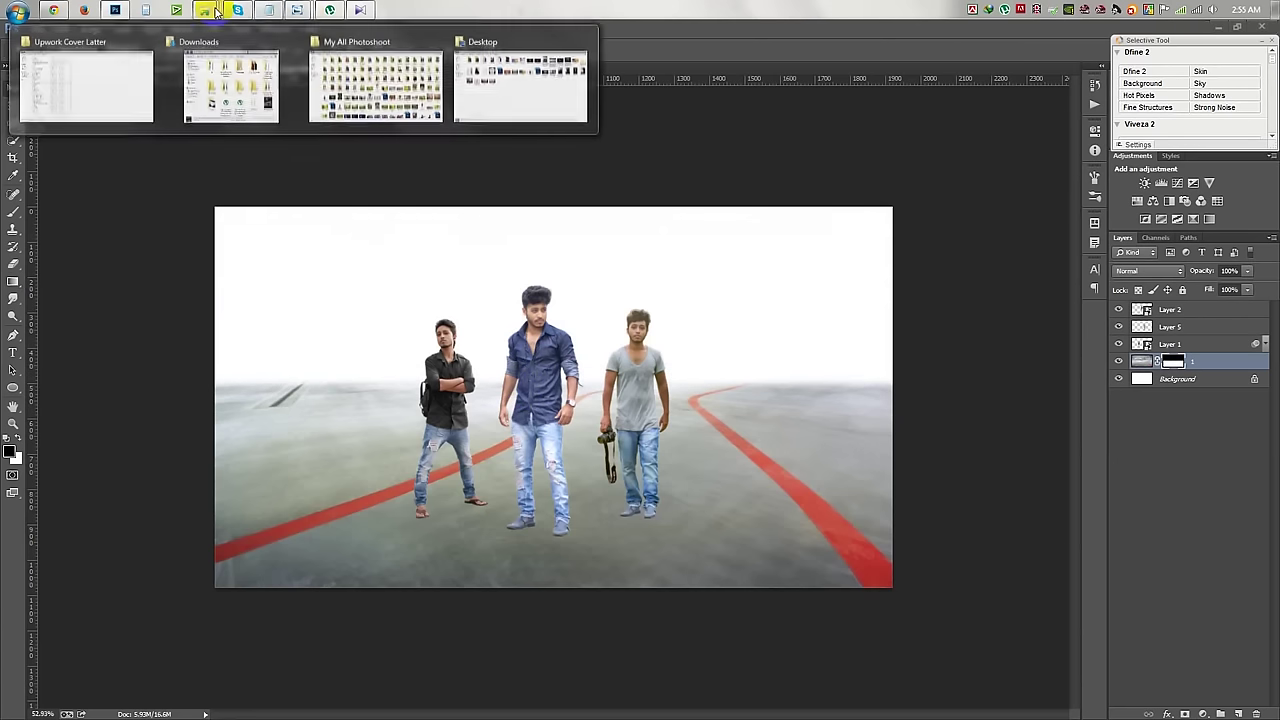
Browse to the WORK drive's HELP FILE > Cloud Assets folder to find a sky image.
left_click(370, 90)
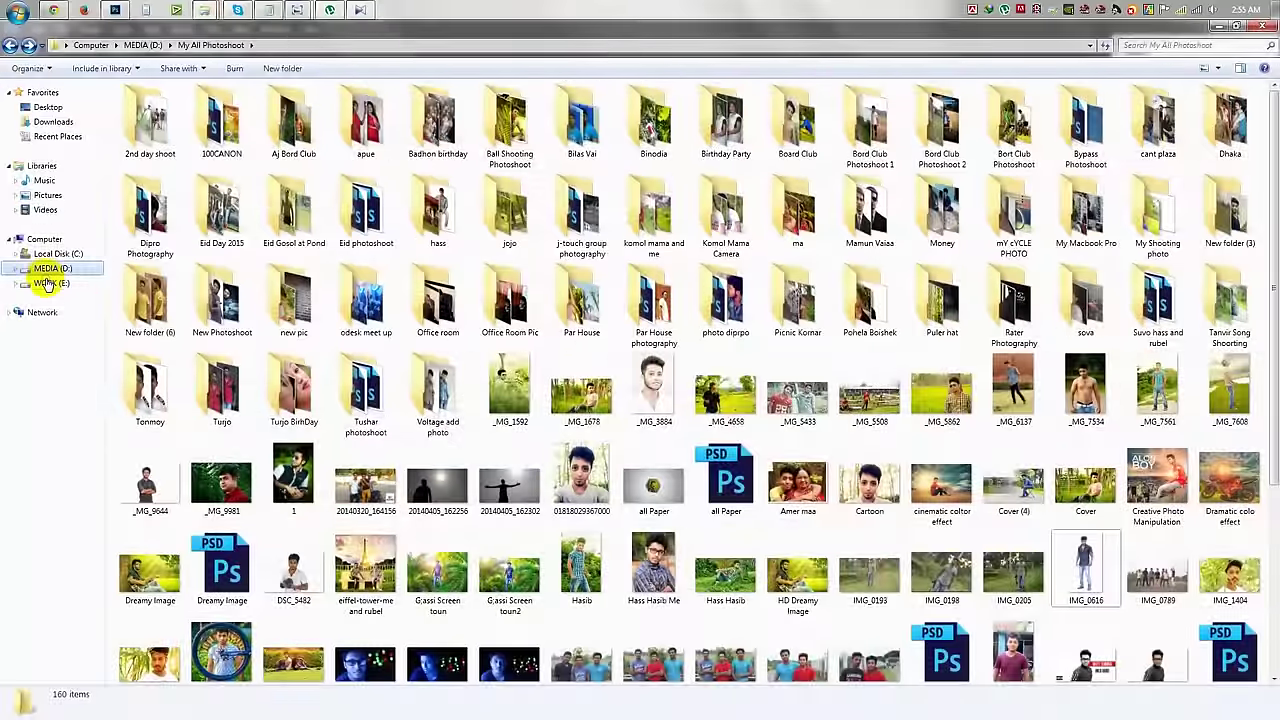
left_click(50, 283)
double_click(430, 125)
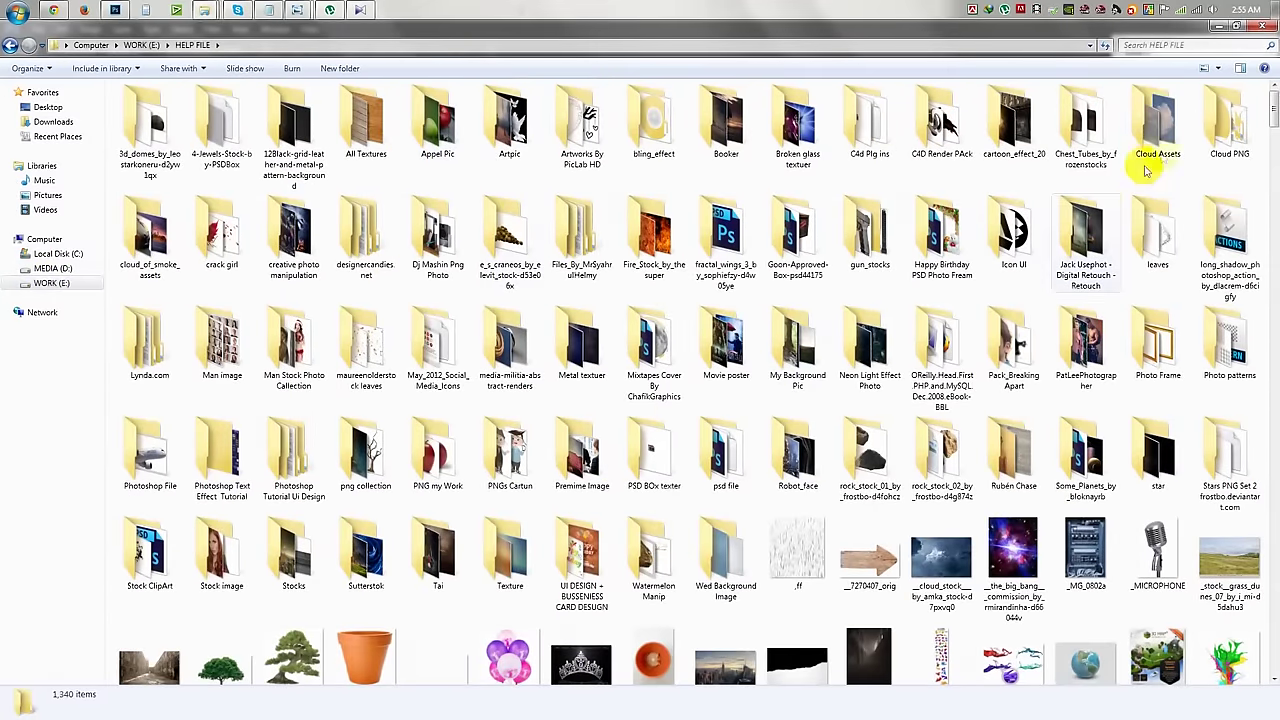
double_click(1150, 150)
left_click(115, 10)
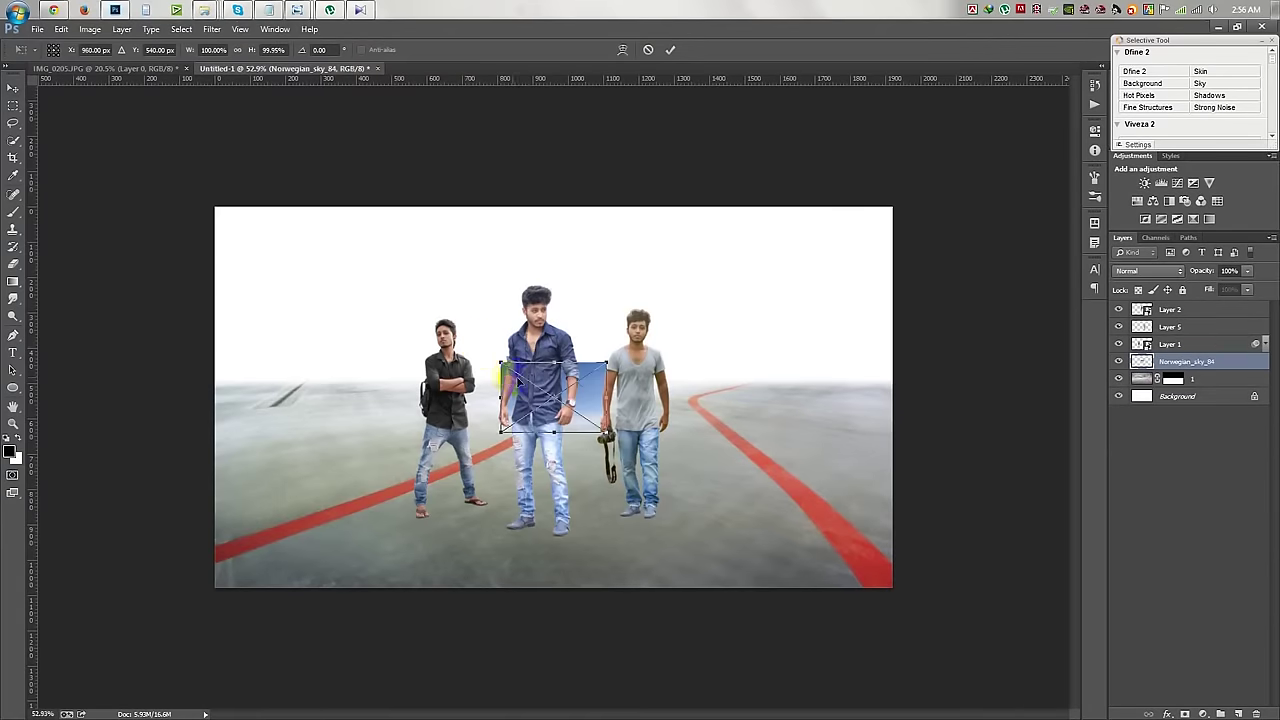
Place the Norwegian sky photo, enlarge it, and put it beneath the hangar layer.
left_click_drag(115, 10, 315, 270)
left_click_drag(574, 466, 892, 656)
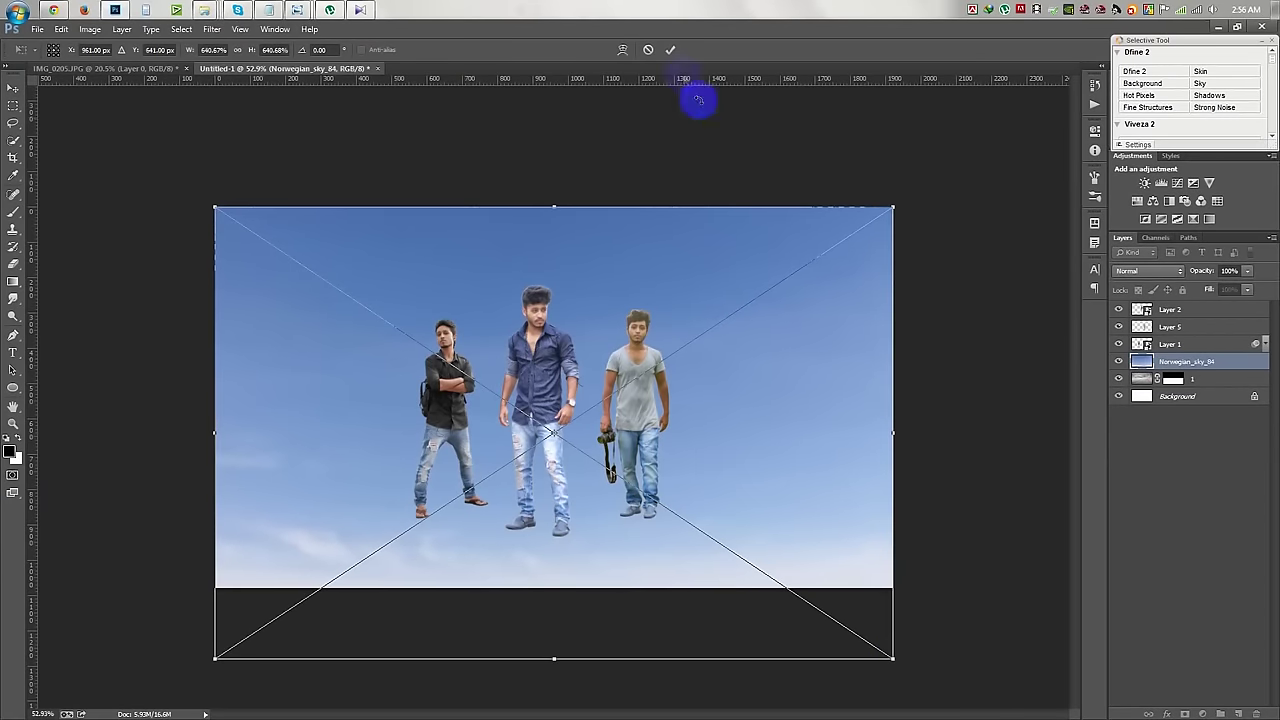
left_click(670, 49)
left_click_drag(1190, 361, 1130, 395)
left_click_drag(723, 376, 699, 149)
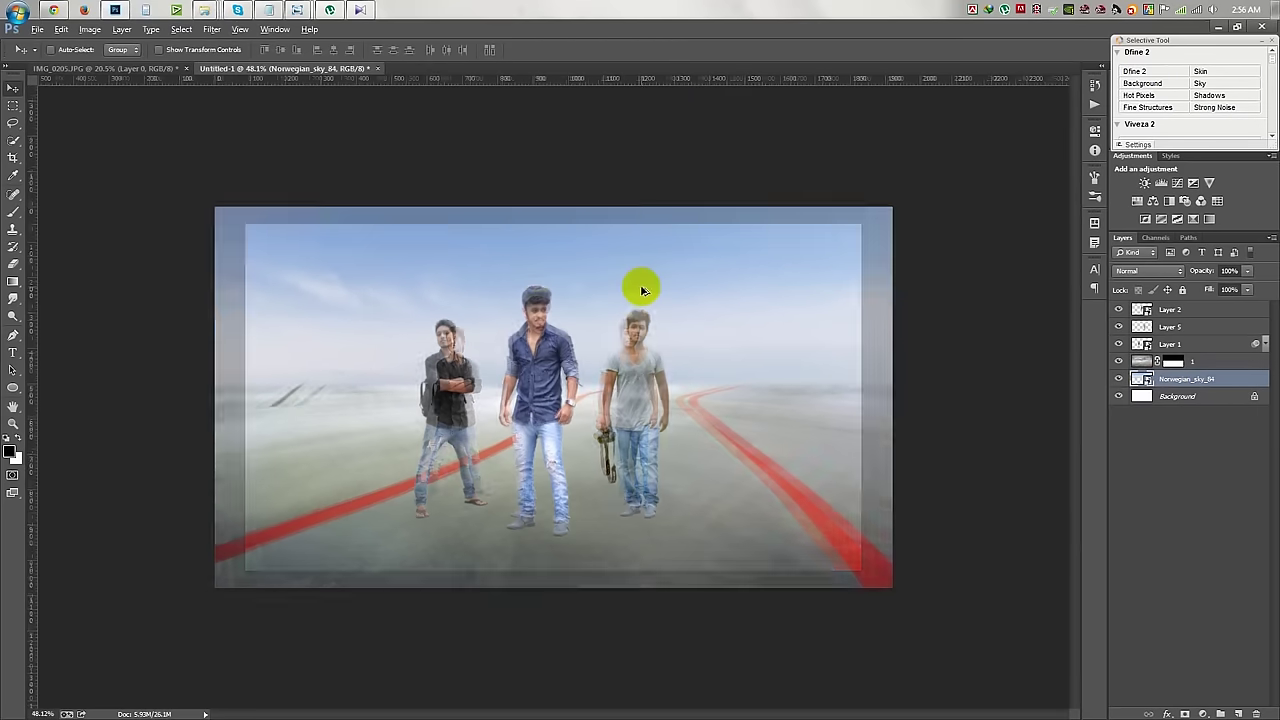
Crop-extend the canvas upward into a tall portrait.
left_click(13, 157)
left_click_drag(550, 210, 560, 105)
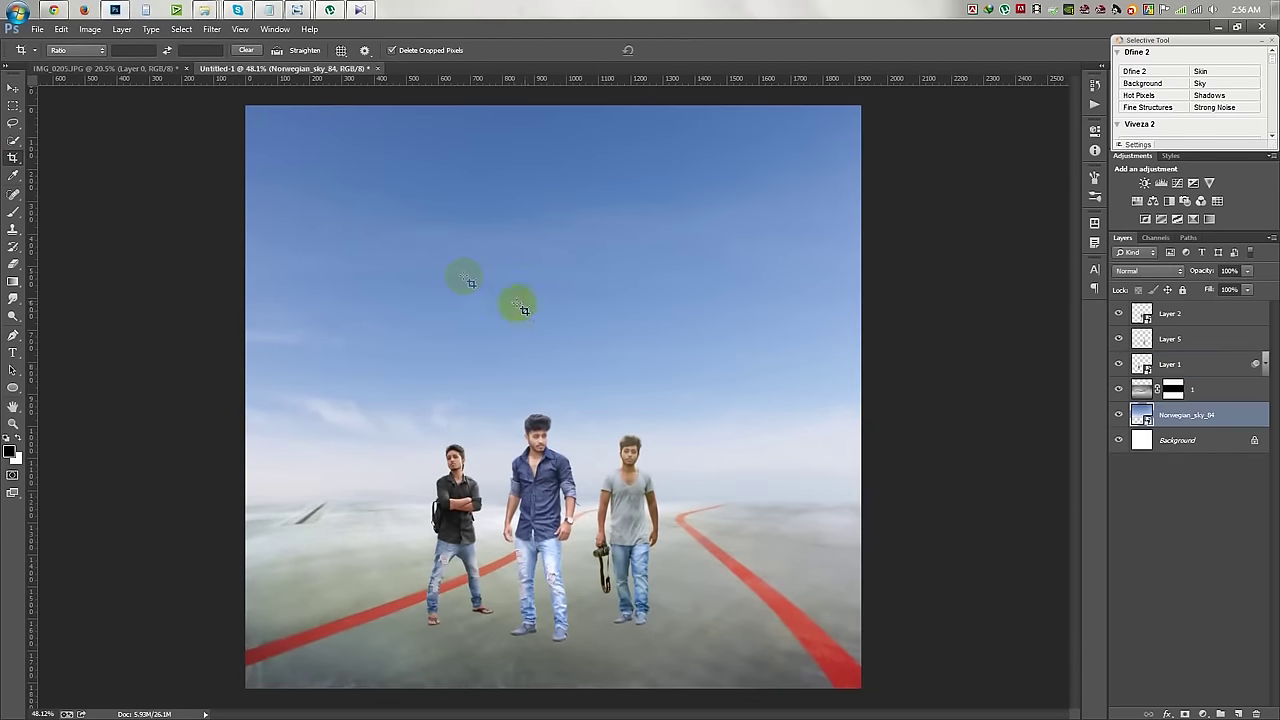
left_click(13, 88)
Save the composite as manipulation.psd on the Desktop, then select the three men's layers.
key("ctrl+o")
type("manipulation")
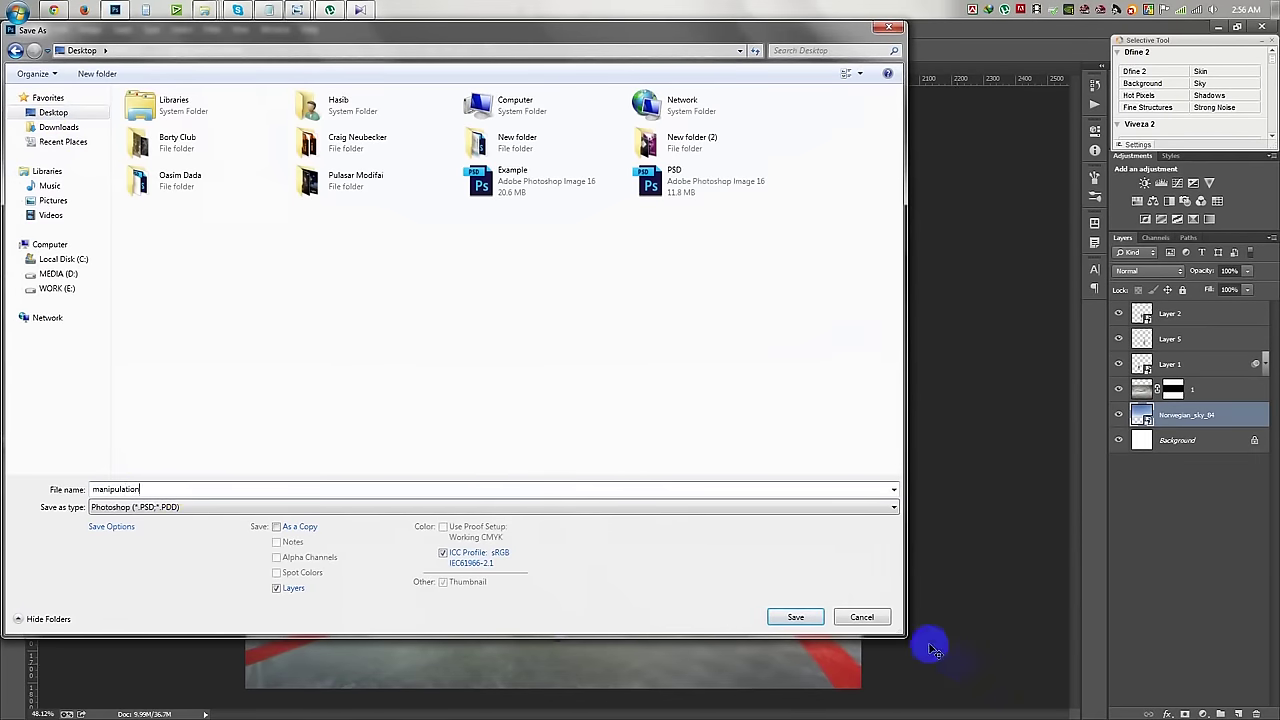
left_click(795, 617)
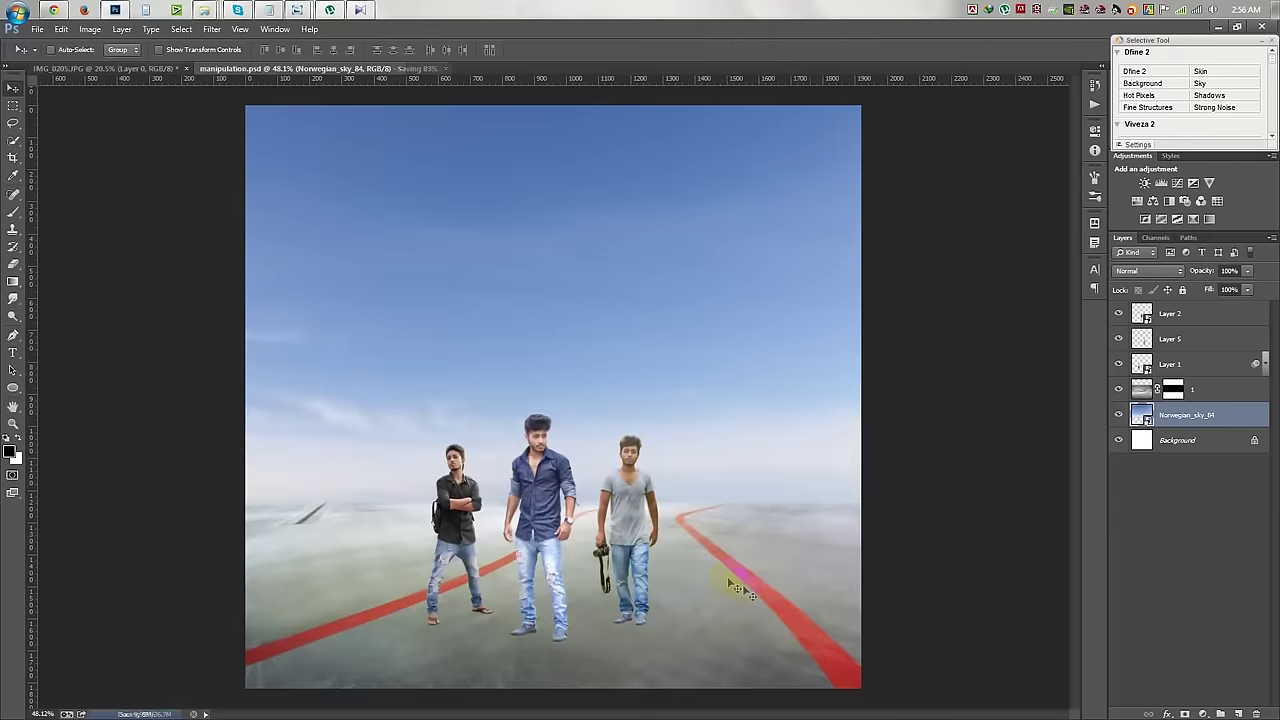
left_click(1215, 364)
left_click(1193, 320, "shift")
Move the three men upward and scale them larger together.
key("ctrl+t")
left_click_drag(654, 414, 706, 380)
left_click_drag(633, 496, 633, 411)
left_click_drag(697, 323, 708, 317)
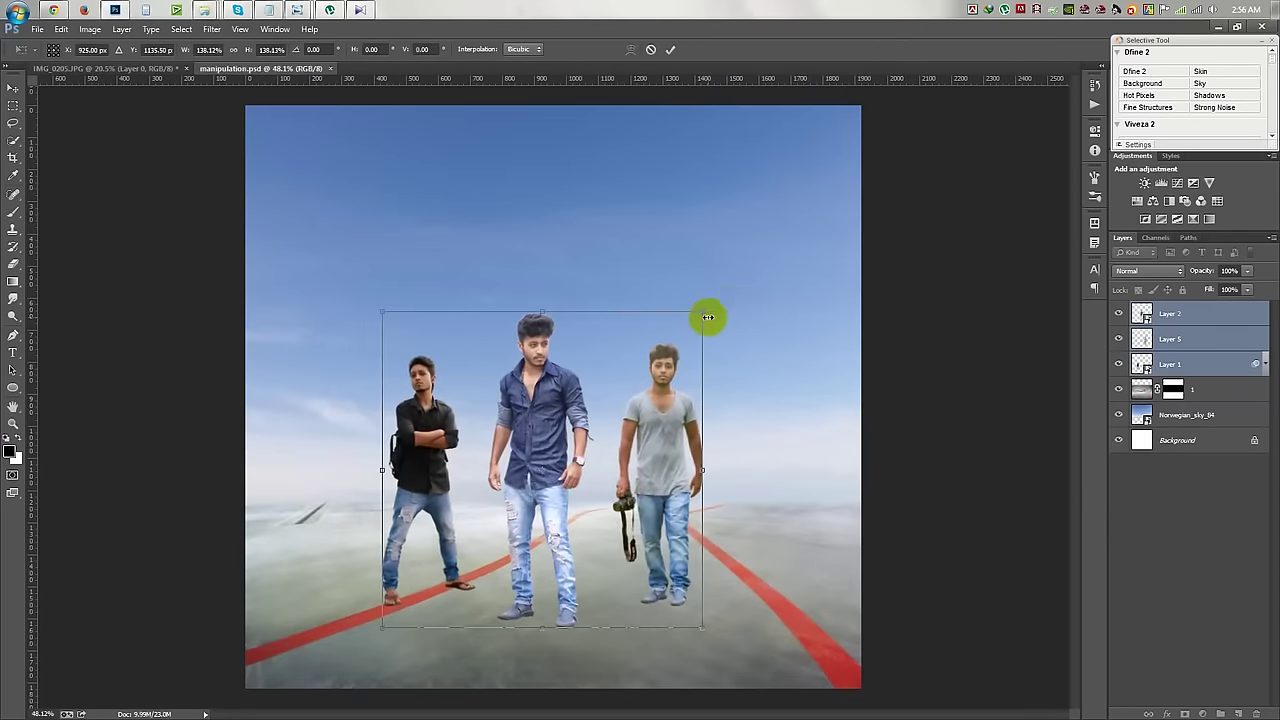
key("Return")
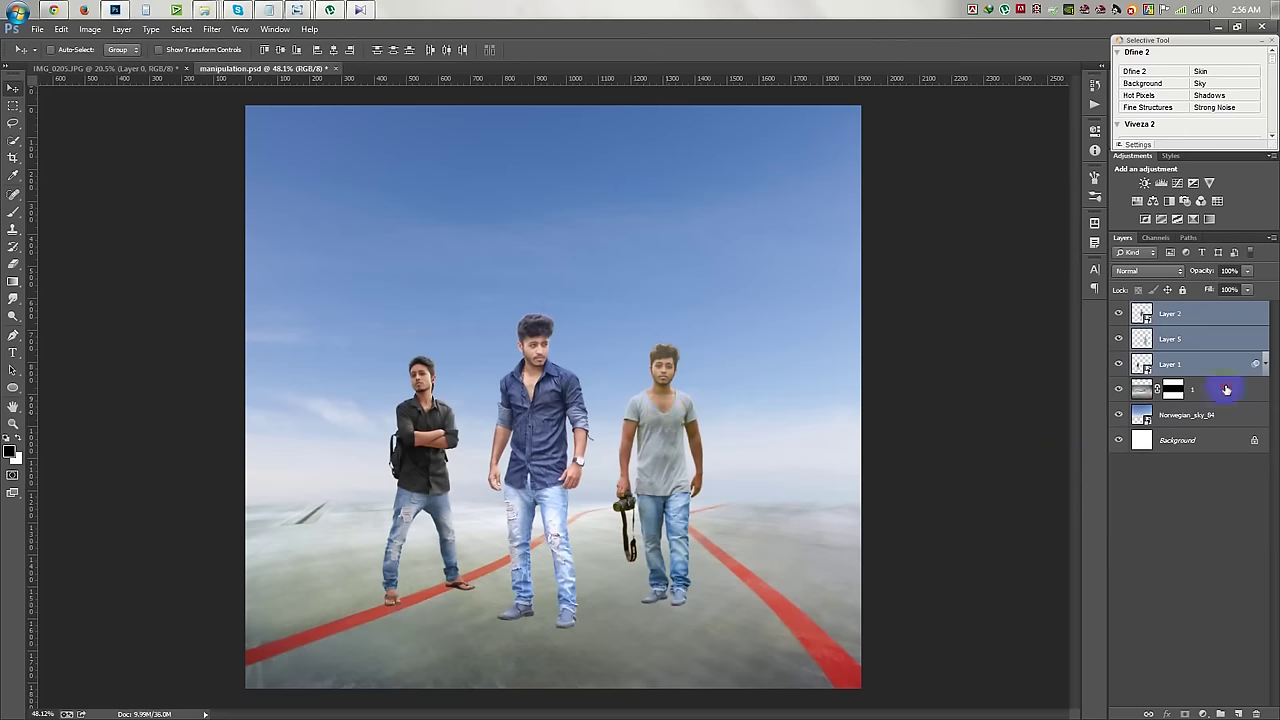
Camera Raw the sky: Highlights −100, Shadows +100, Whites +55, Blacks +72, Clarity +10.
left_click(1214, 414)
left_click(212, 29)
left_click(256, 111)
mouse_move(933, 348)
left_mouse_down()
mouse_move(878, 343)
mouse_move(1040, 363)
left_mouse_up()
mouse_move(960, 384)
left_mouse_down()
mouse_move(1034, 380)
mouse_move(948, 414)
mouse_move(1056, 418)
left_mouse_up()
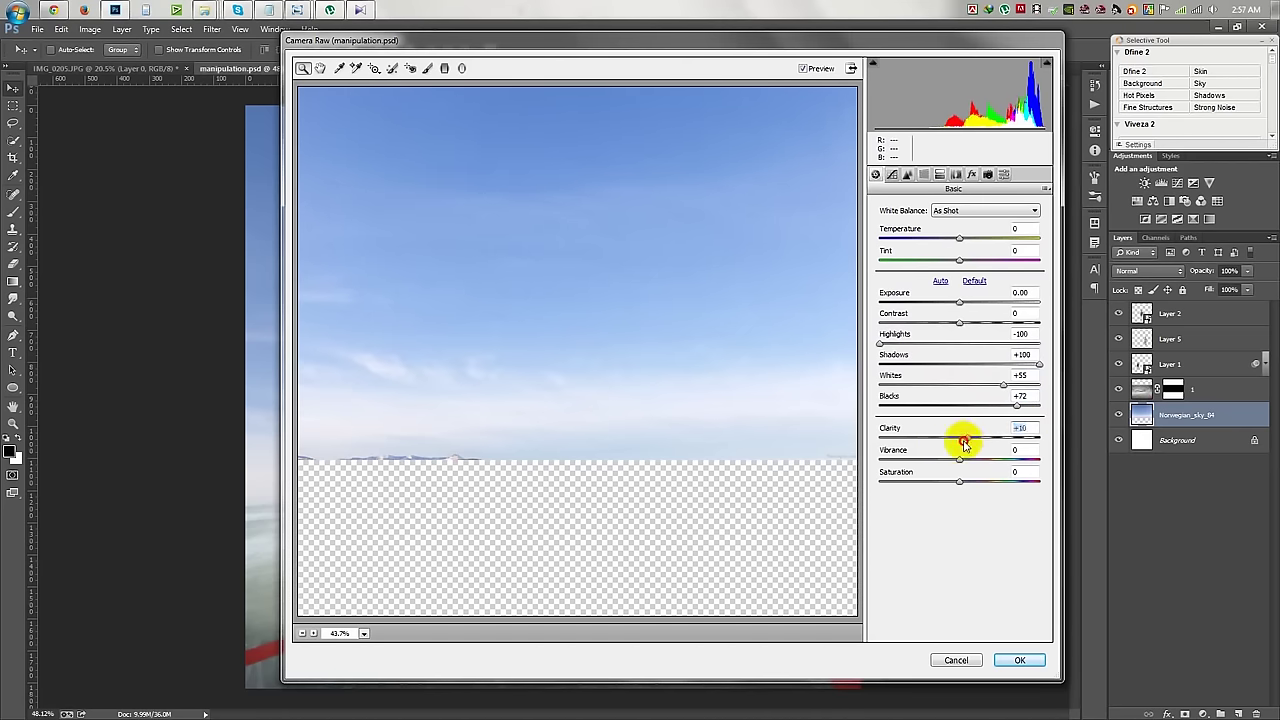
left_click_drag(945, 465, 955, 465)
left_click(1019, 660)
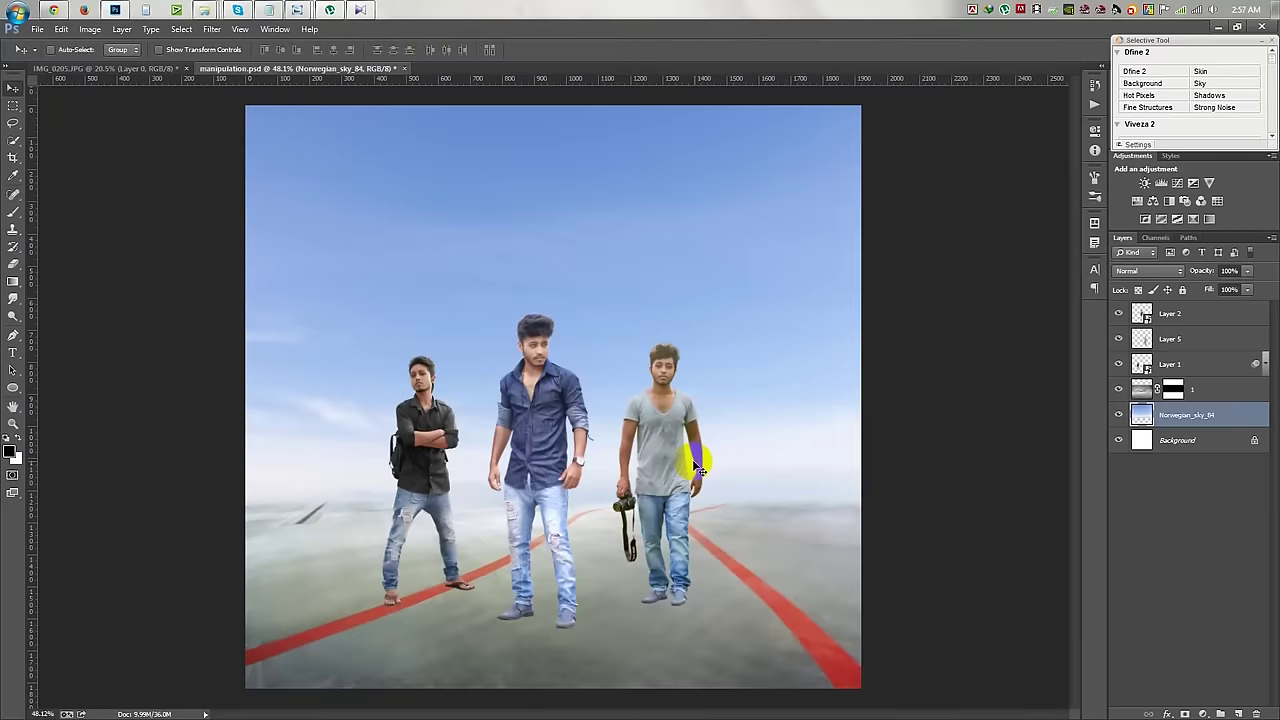
Strongly reduce the floor layer's vibrance and tint it cyan-blue with Color Balance.
left_click(1204, 396)
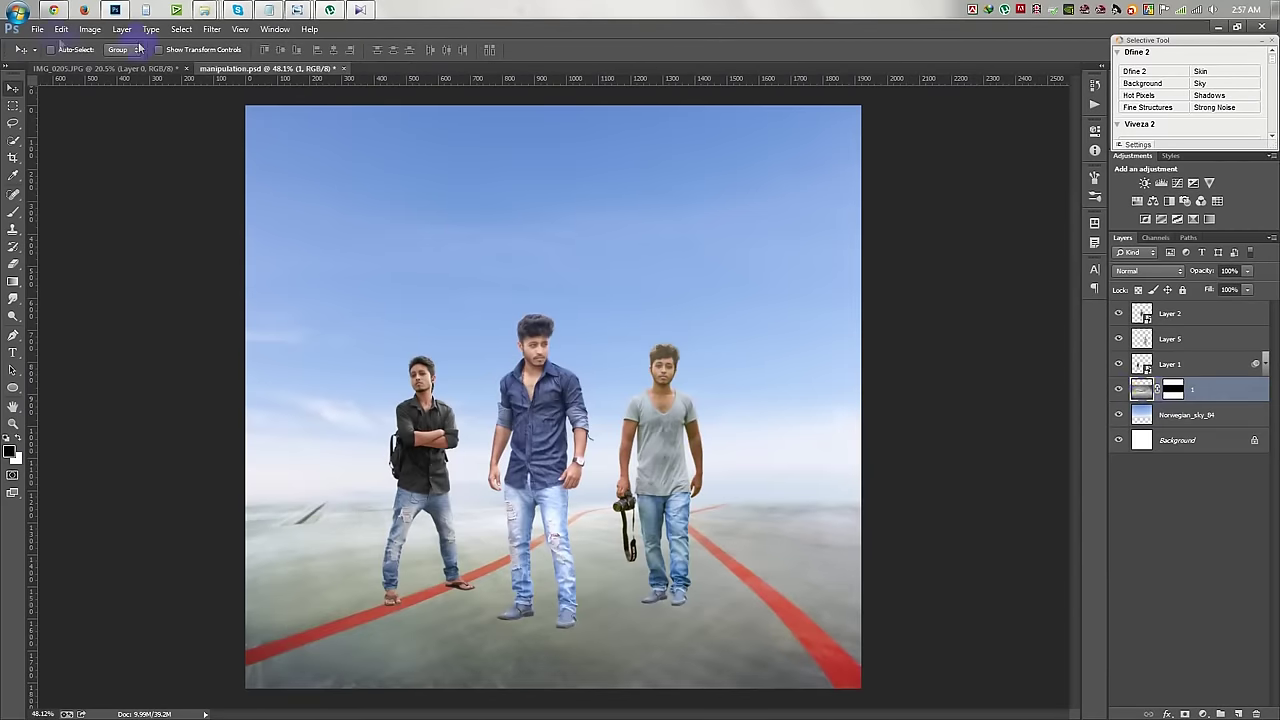
left_click(90, 29)
left_click(265, 122)
left_click_drag(757, 245, 708, 247)
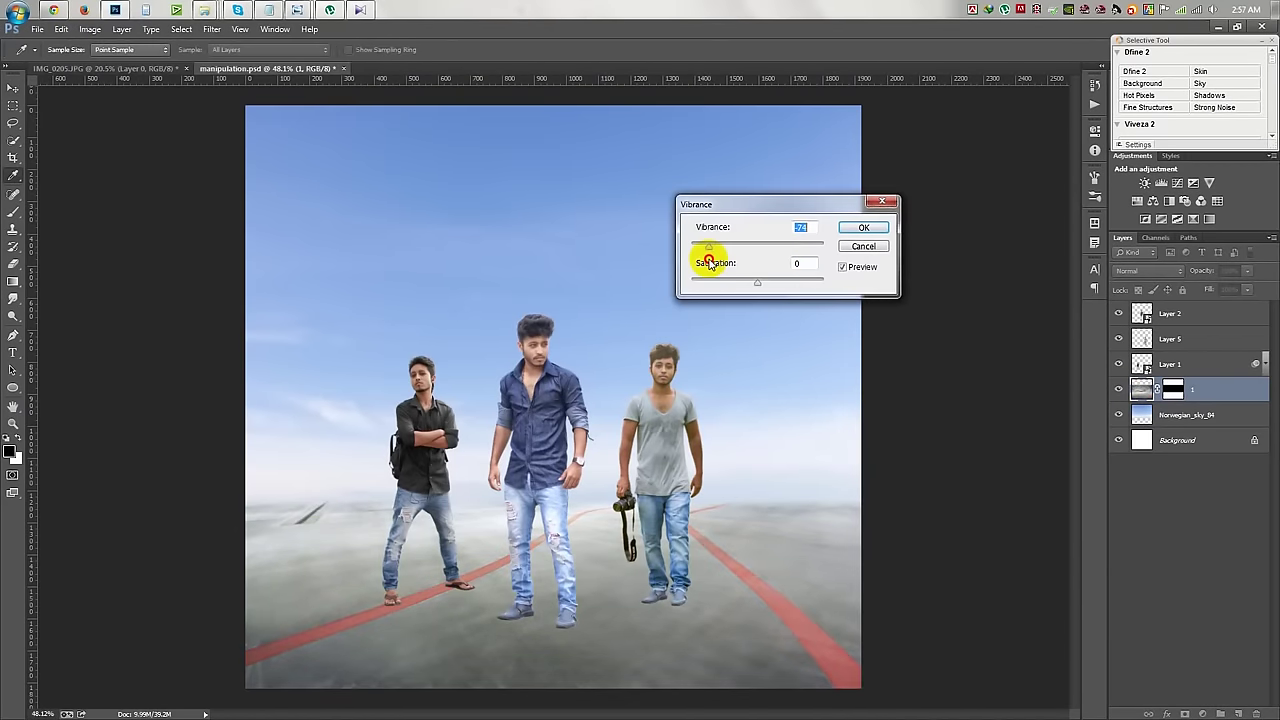
left_click(864, 246)
left_click(90, 29)
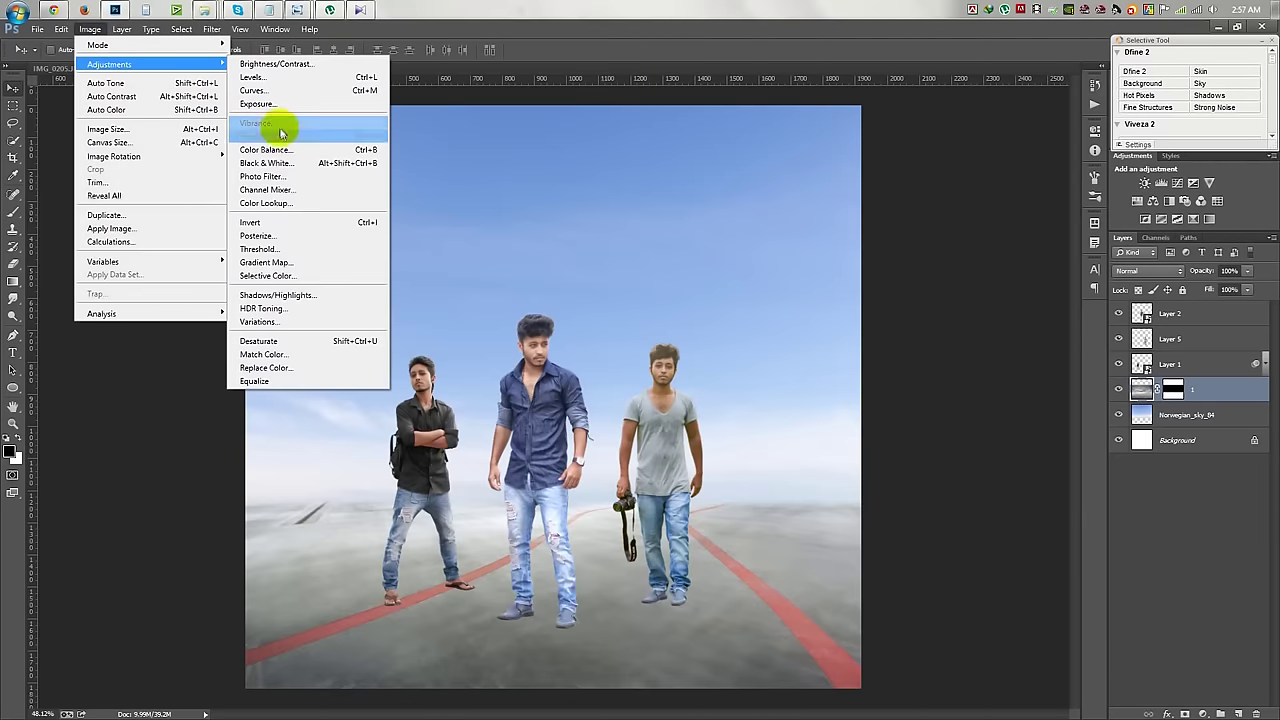
left_click(266, 149)
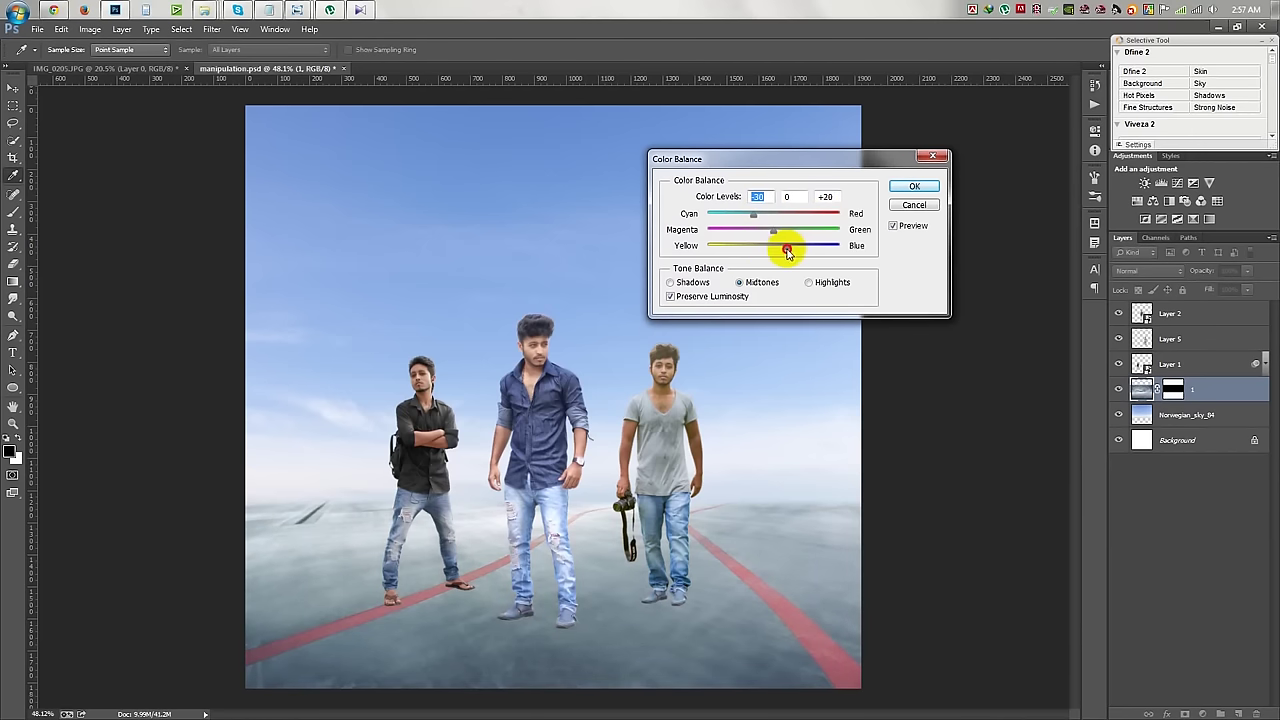
left_click(914, 205)
Shift the sky layer's midtones toward cyan with Color Balance.
left_click(1190, 414)
left_click(90, 29)
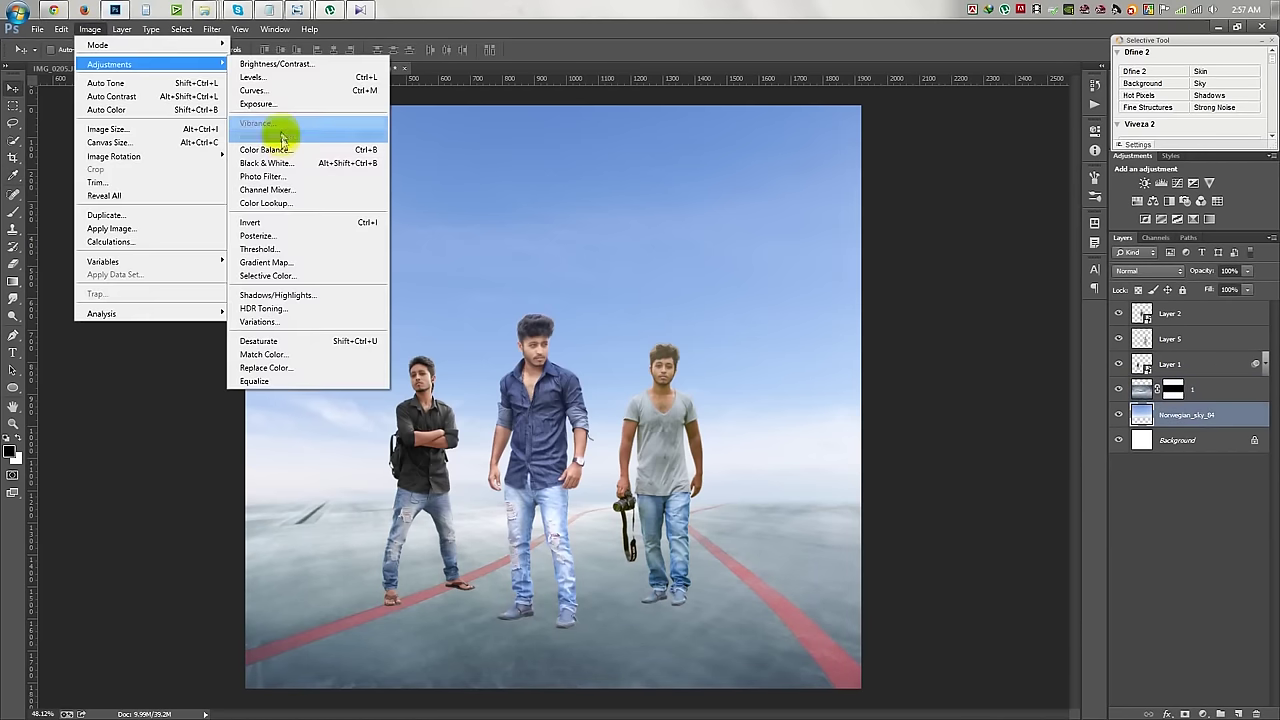
left_click(266, 149)
left_click_drag(773, 214, 757, 218)
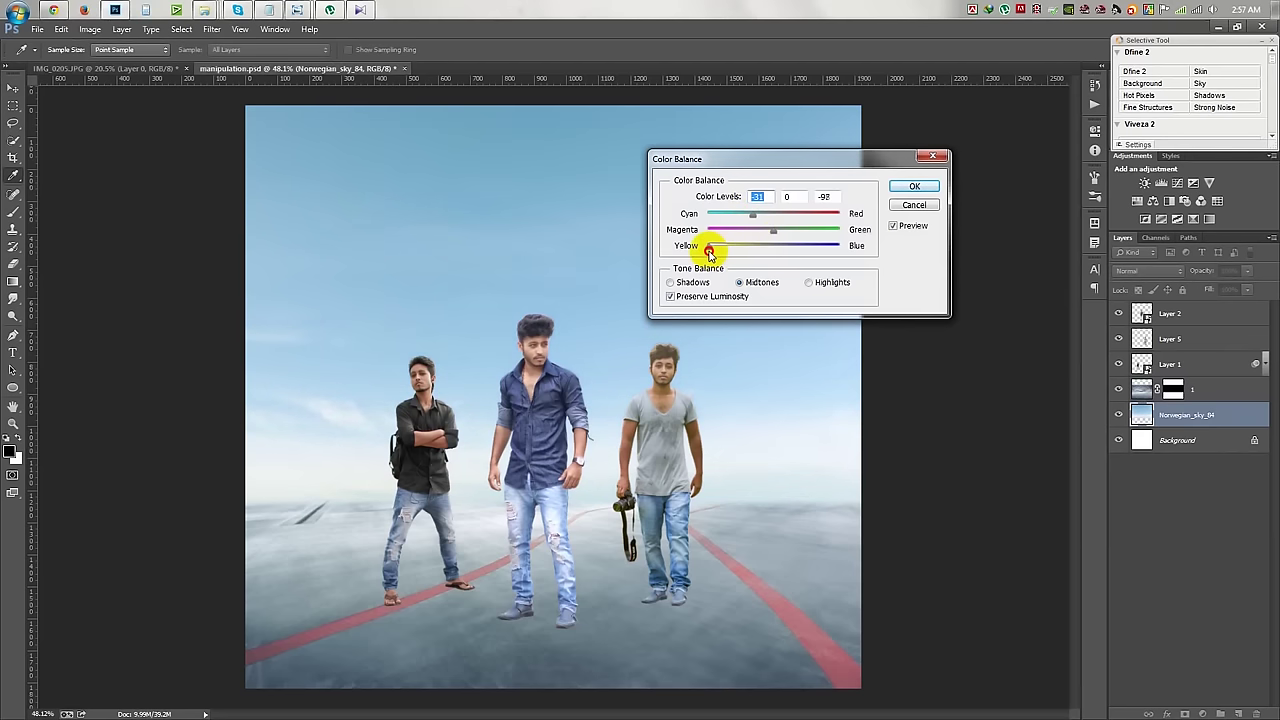
left_click(914, 186)
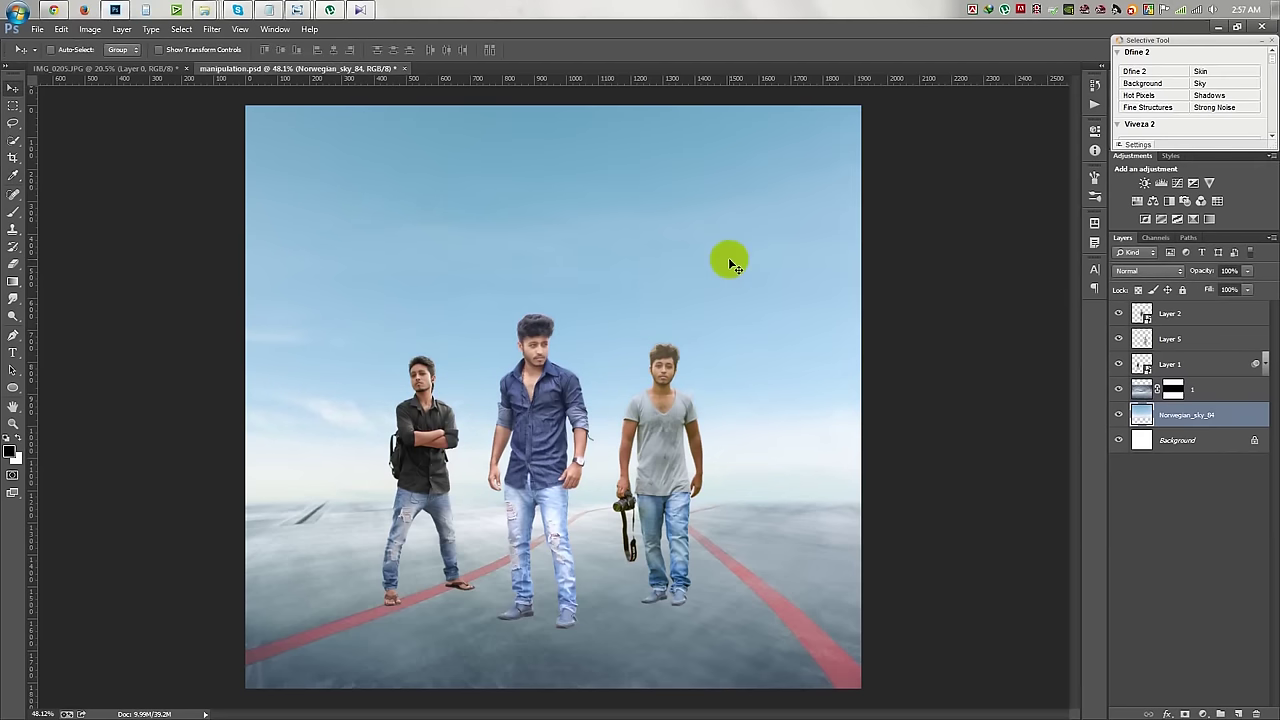
Deselect and free-transform the grey-shirt man into a new position.
left_click(1199, 345)
scroll(708, 346, "up", 3)
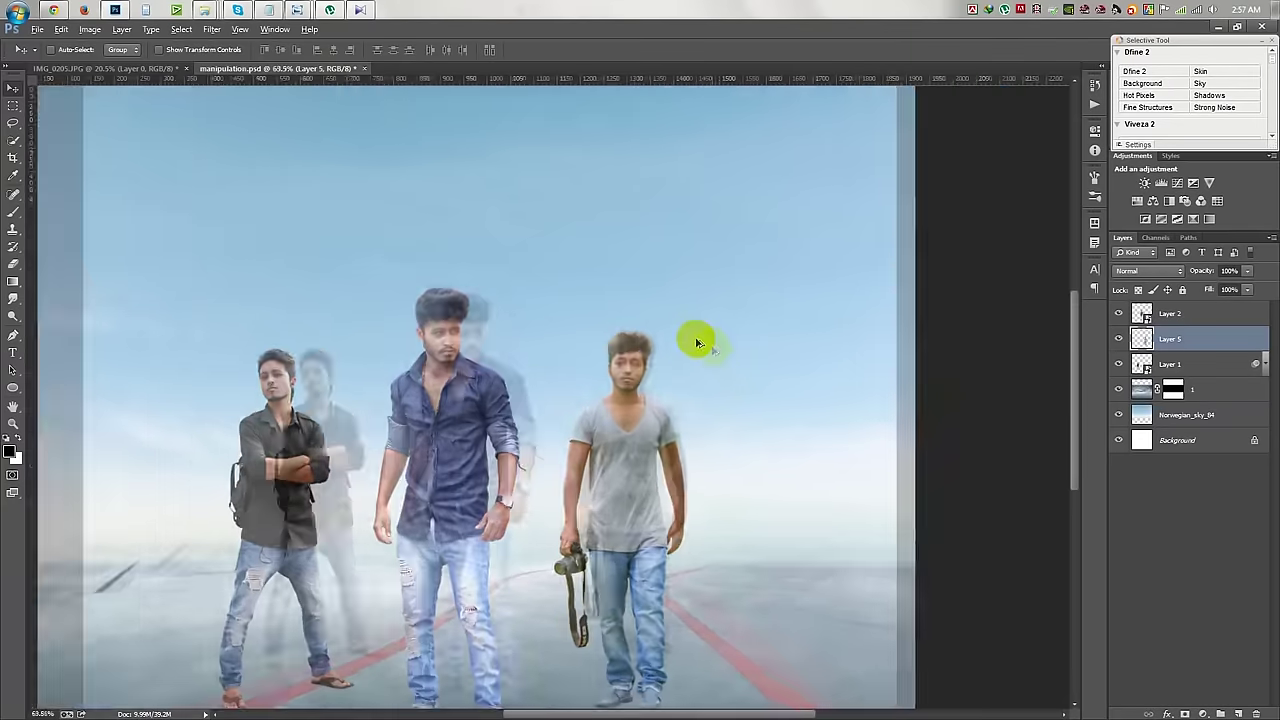
scroll(563, 409, "up", 3)
scroll(660, 338, "up", 1)
left_click(1141, 339, "ctrl")
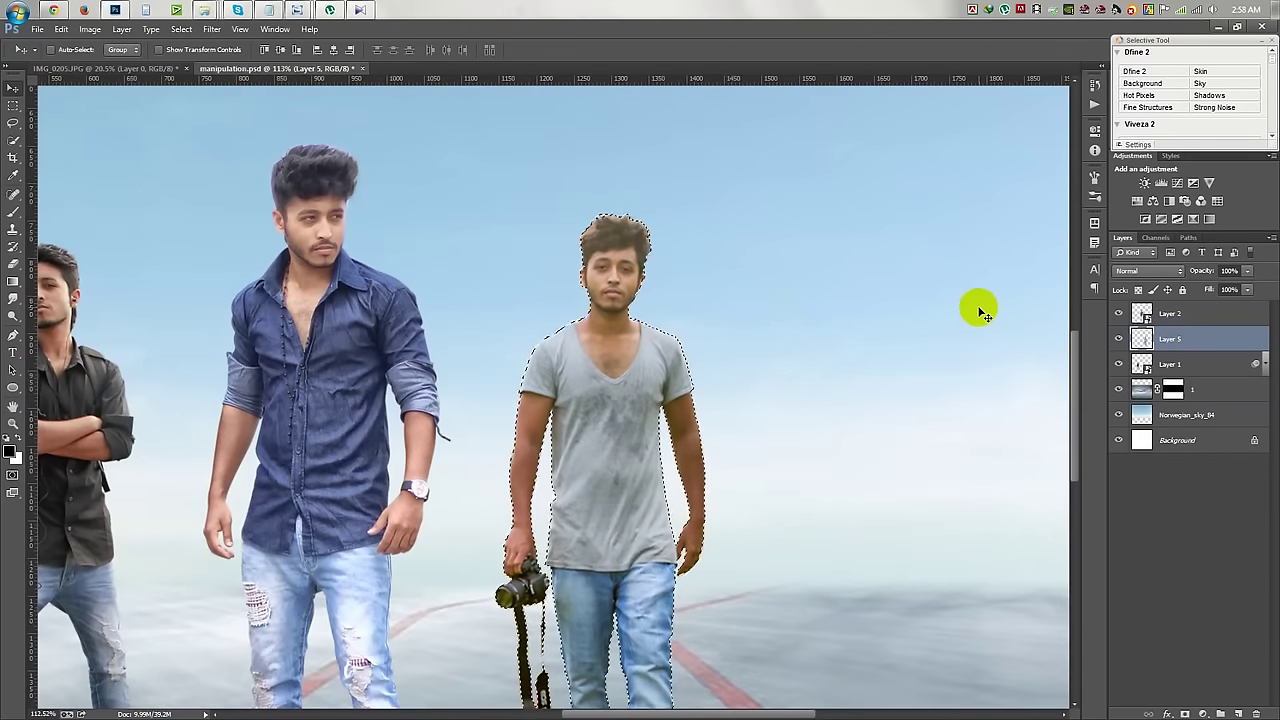
key("ctrl+d")
scroll(731, 295, "down", 4)
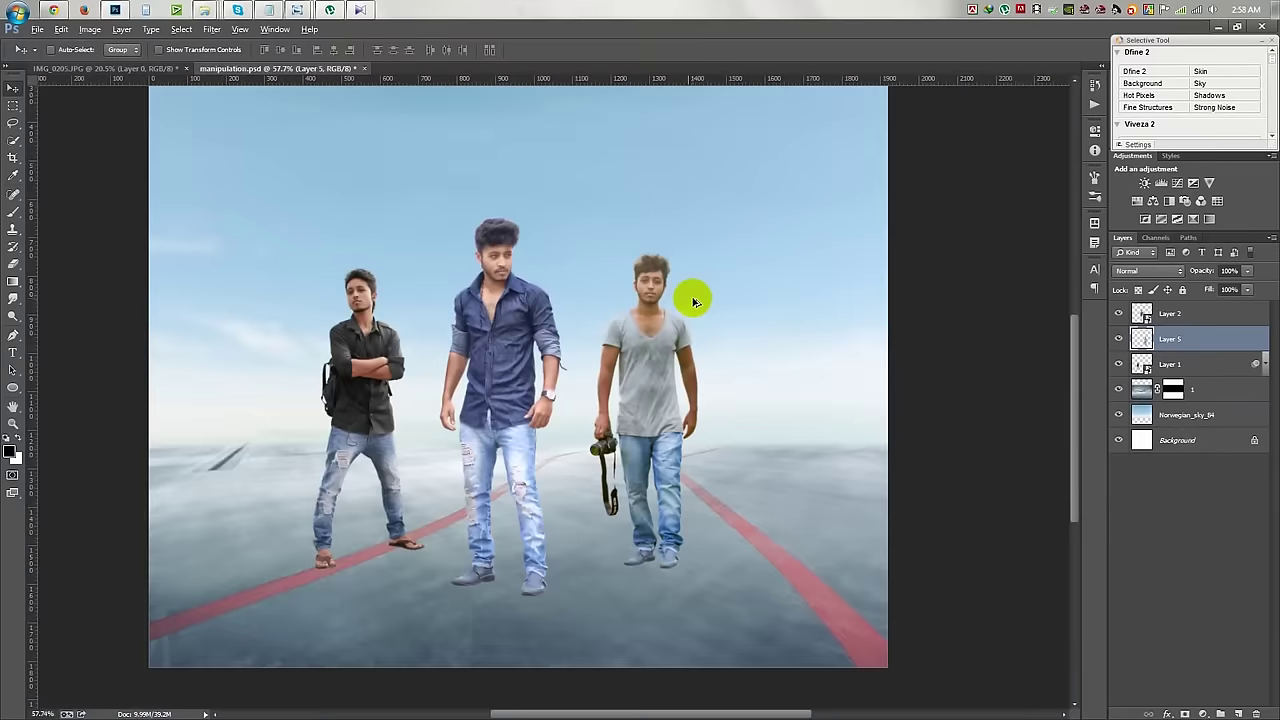
scroll(670, 281, "down", 1)
key("ctrl+t")
mouse_move(689, 255)
left_mouse_down()
mouse_move(659, 301)
mouse_move(657, 288)
left_mouse_up()
key("Return")
Move the black-shirt man right, rasterize and shrink him, then nudge the grey-shirt man left.
left_click(1170, 364)
left_click_drag(539, 363, 552, 358)
right_click(1205, 366)
left_click(1105, 369)
key("ctrl+t")
left_click_drag(460, 263, 442, 317)
key("Return")
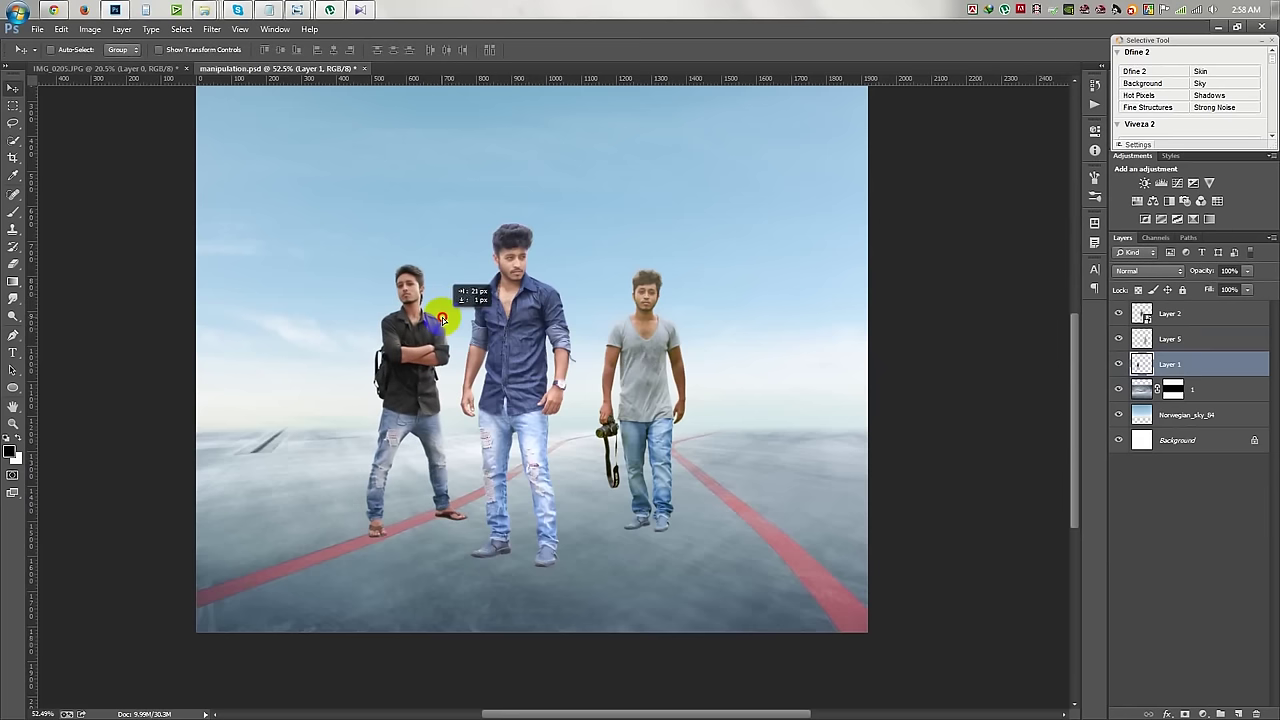
left_click(1189, 340)
left_click_drag(758, 362, 749, 363)
Duplicate the black-shirt man's layer and flip the copy vertically.
scroll(749, 363, "up", 1)
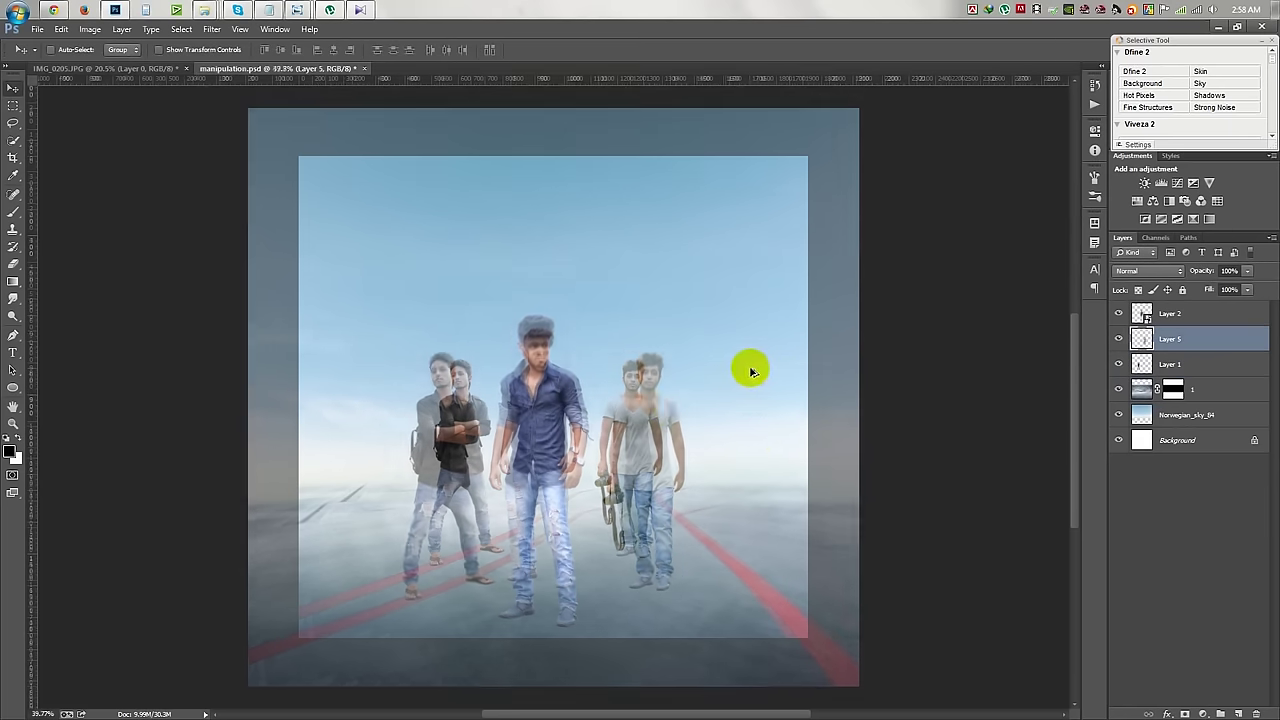
scroll(505, 533, "down", 2)
scroll(477, 534, "up", 1)
scroll(526, 449, "up", 5)
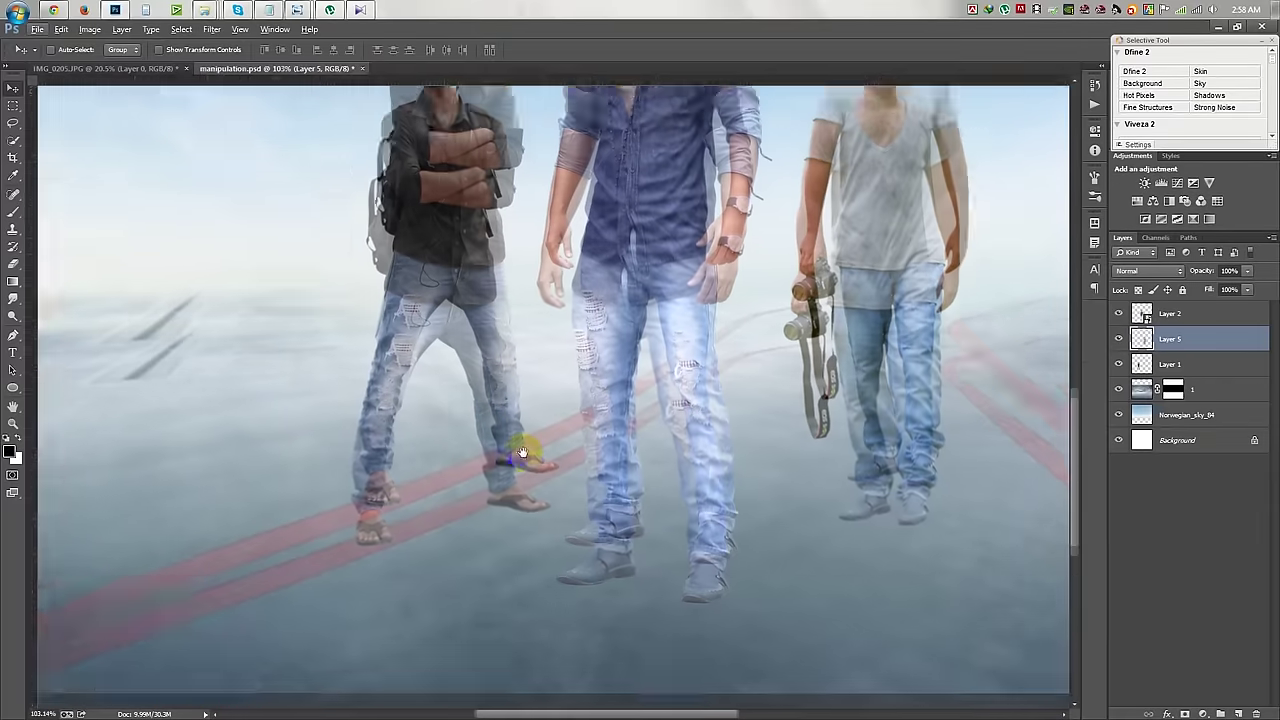
left_click(1166, 367)
key("ctrl+j")
key("ctrl+t")
right_click(427, 287)
left_click(508, 501)
Skew the flipped copy below his feet as a reflection and place it beneath Layer 1.
mouse_move(510, 380)
left_mouse_down()
mouse_move(497, 449)
mouse_move(516, 556)
left_mouse_up()
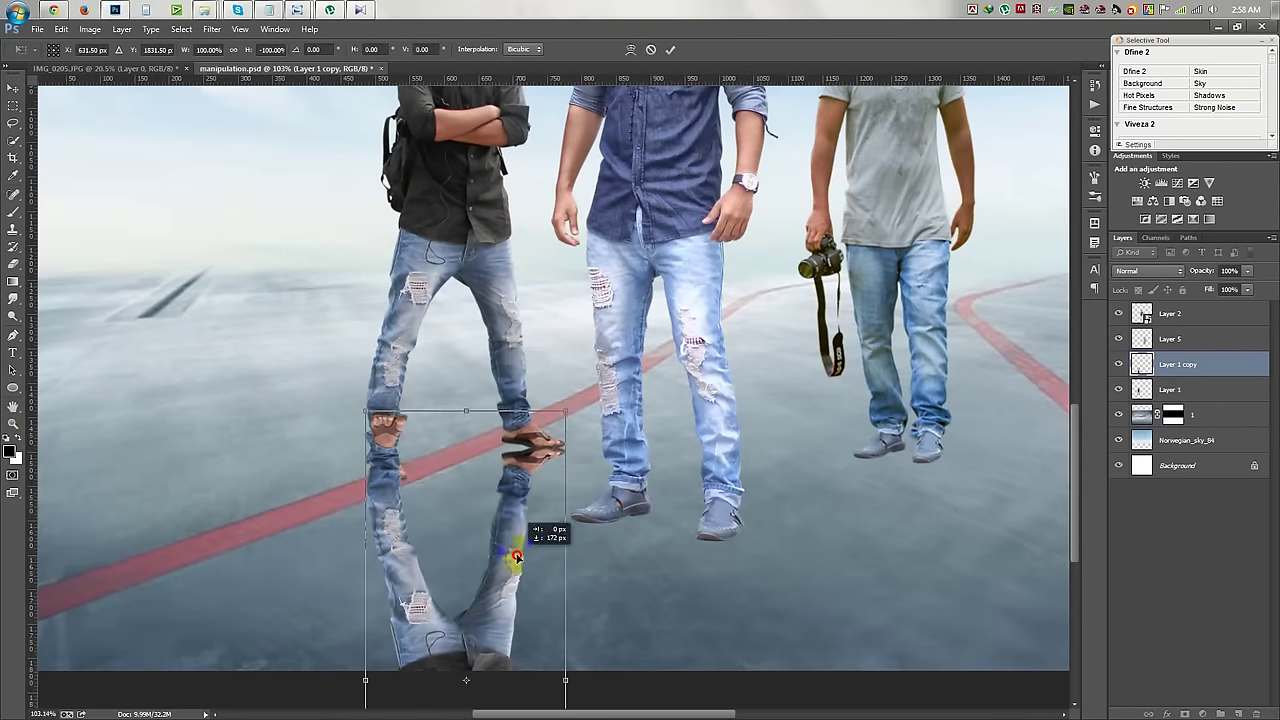
left_click_drag(366, 688, 418, 440)
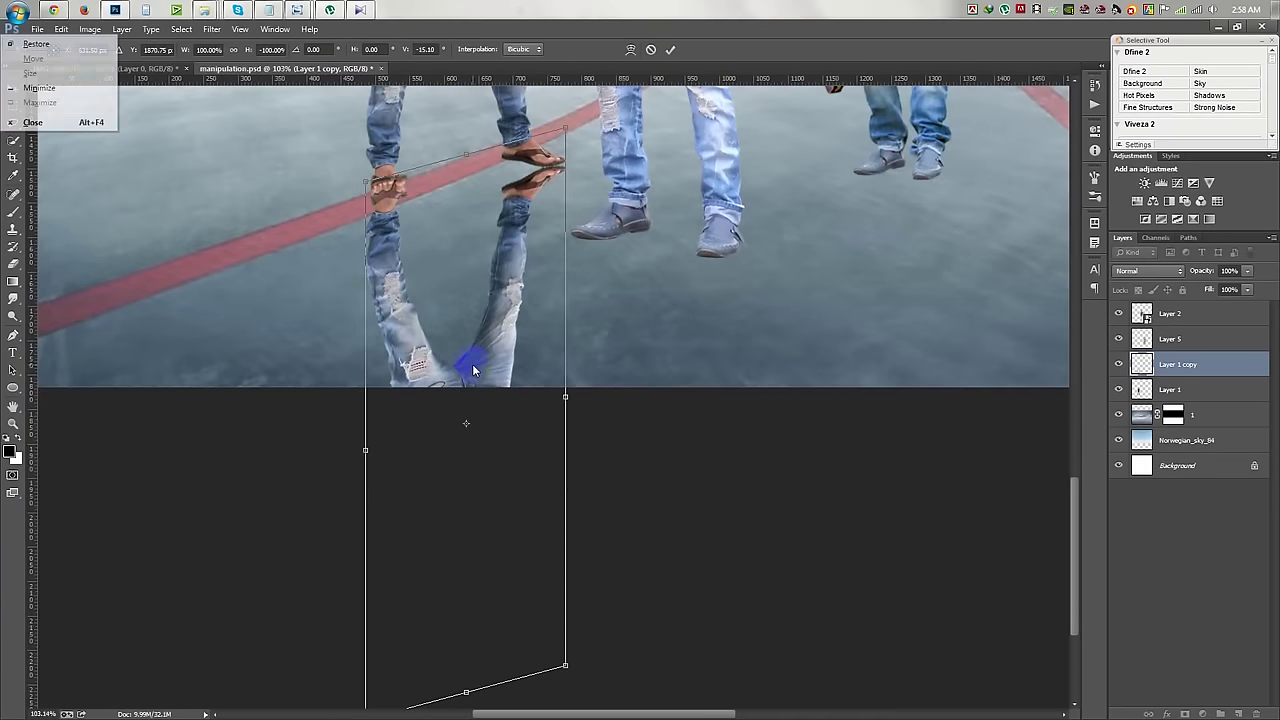
key("Return")
left_click_drag(1166, 367, 1168, 398)
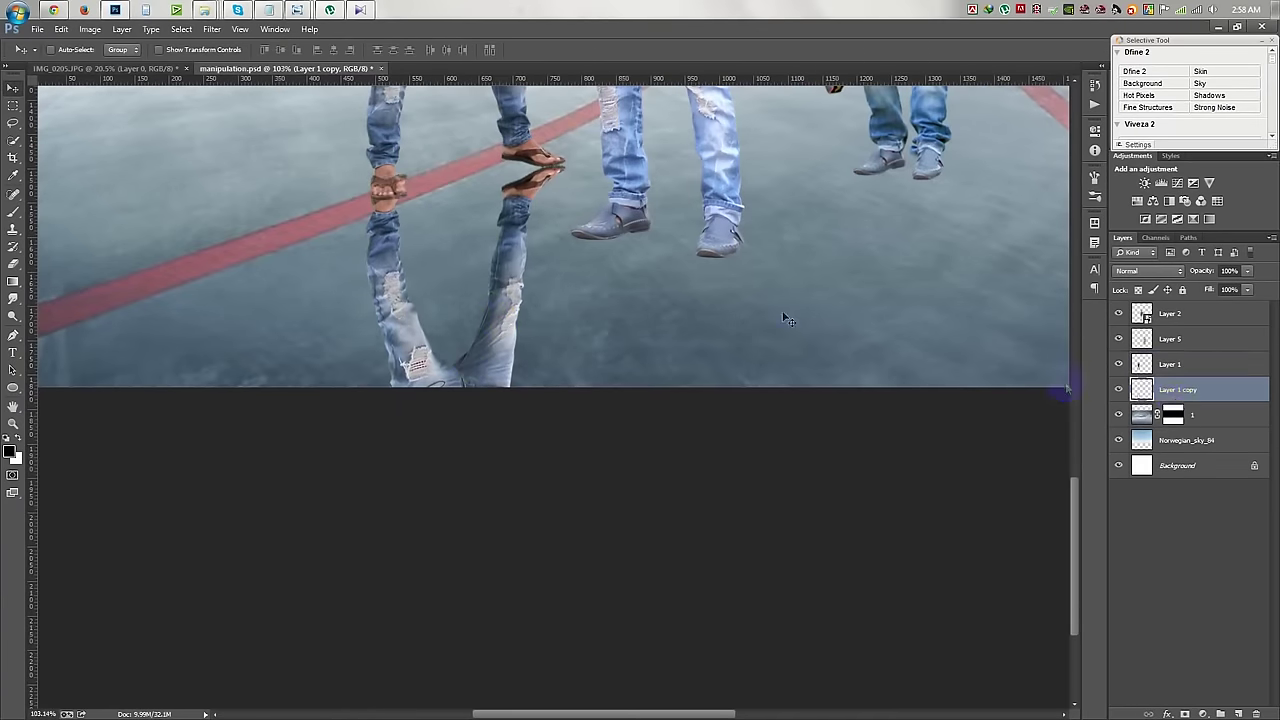
scroll(528, 177, "up", 5)
left_click_drag(505, 195, 506, 197)
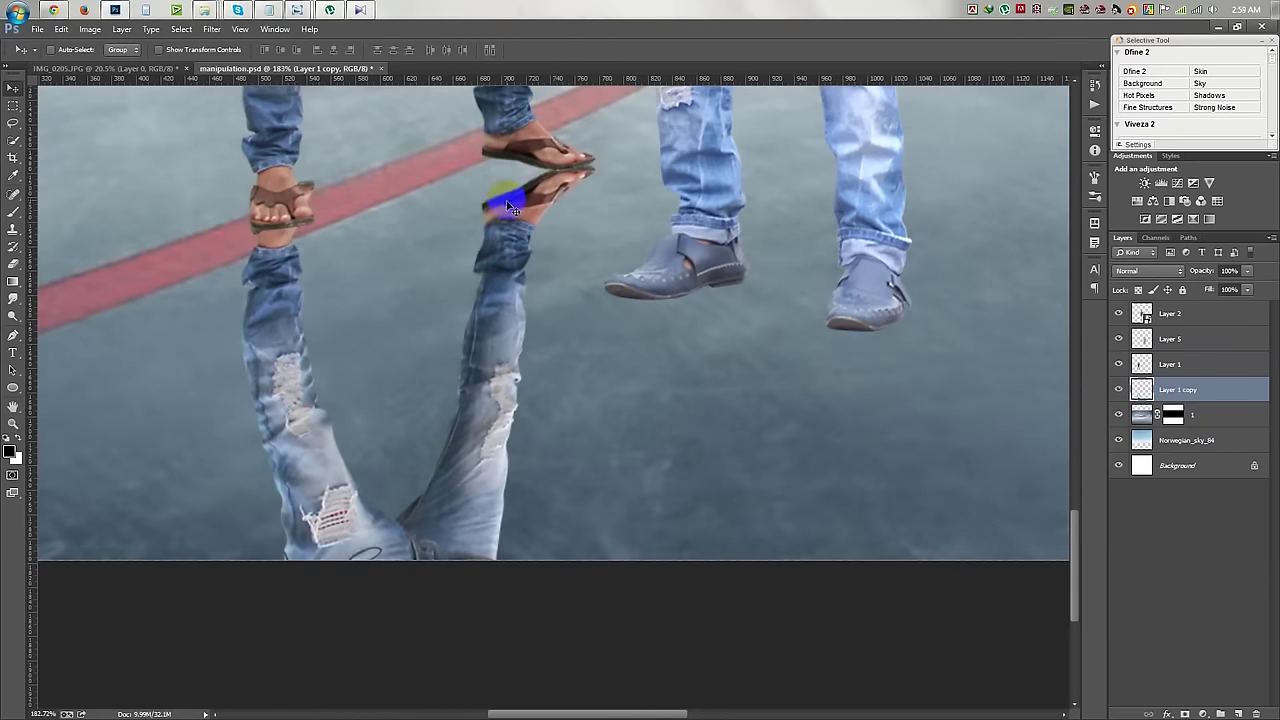
Puppet-warp Layer 1 copy, pinning and bending the mirrored feet and left leg toward the sandals.
left_click(62, 29)
left_click(95, 283)
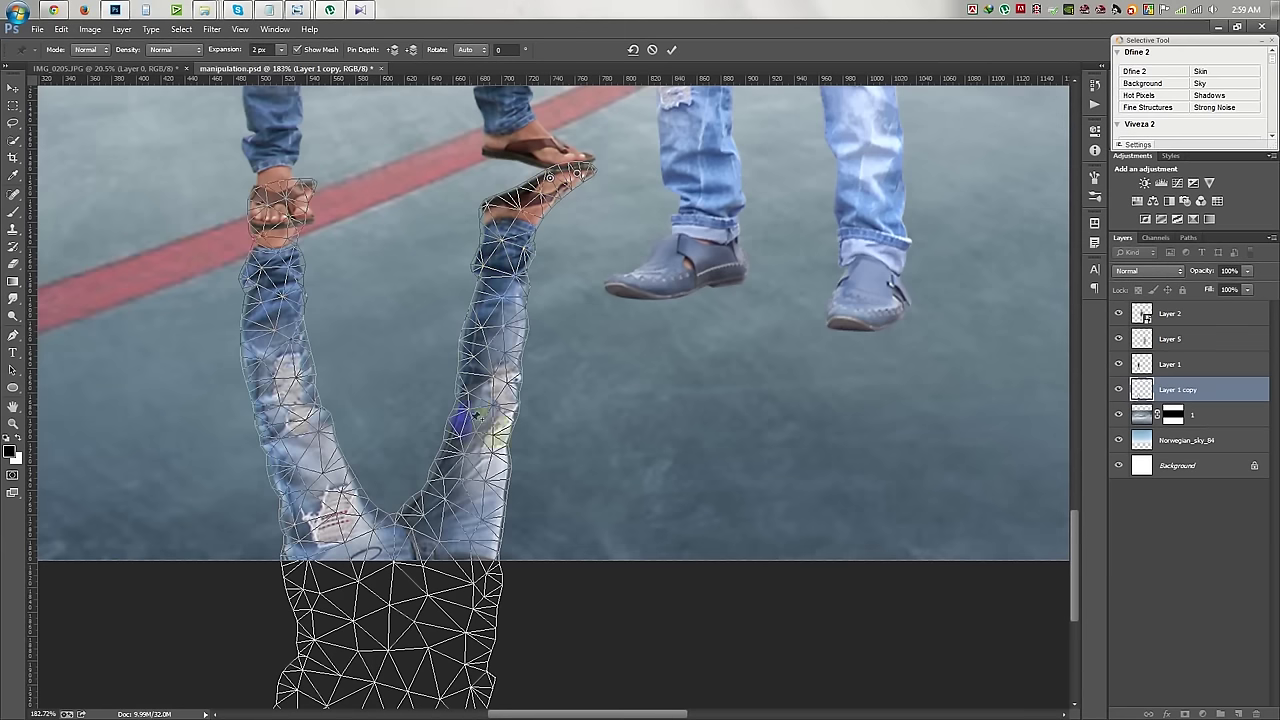
mouse_move(490, 205)
left_mouse_down()
mouse_move(500, 177)
mouse_move(483, 163)
left_mouse_up()
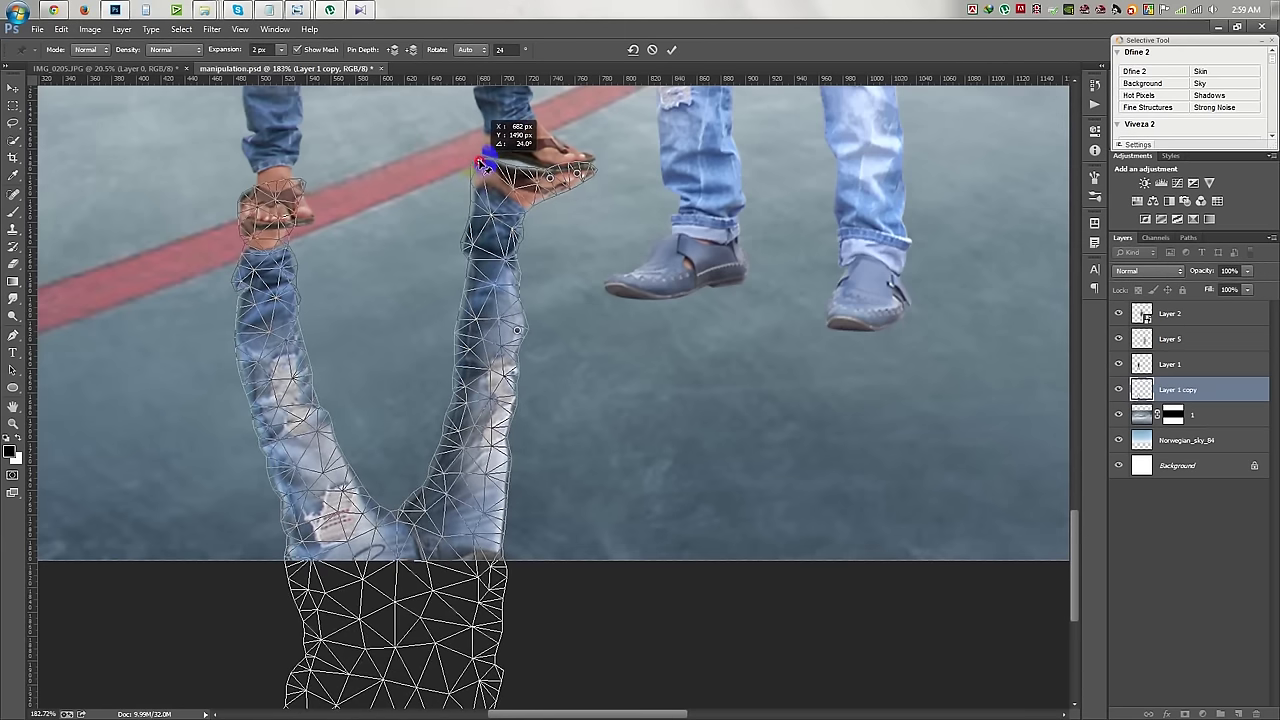
mouse_move(307, 205)
left_mouse_down()
mouse_move(277, 207)
mouse_move(290, 215)
mouse_move(258, 252)
mouse_move(266, 208)
left_mouse_up()
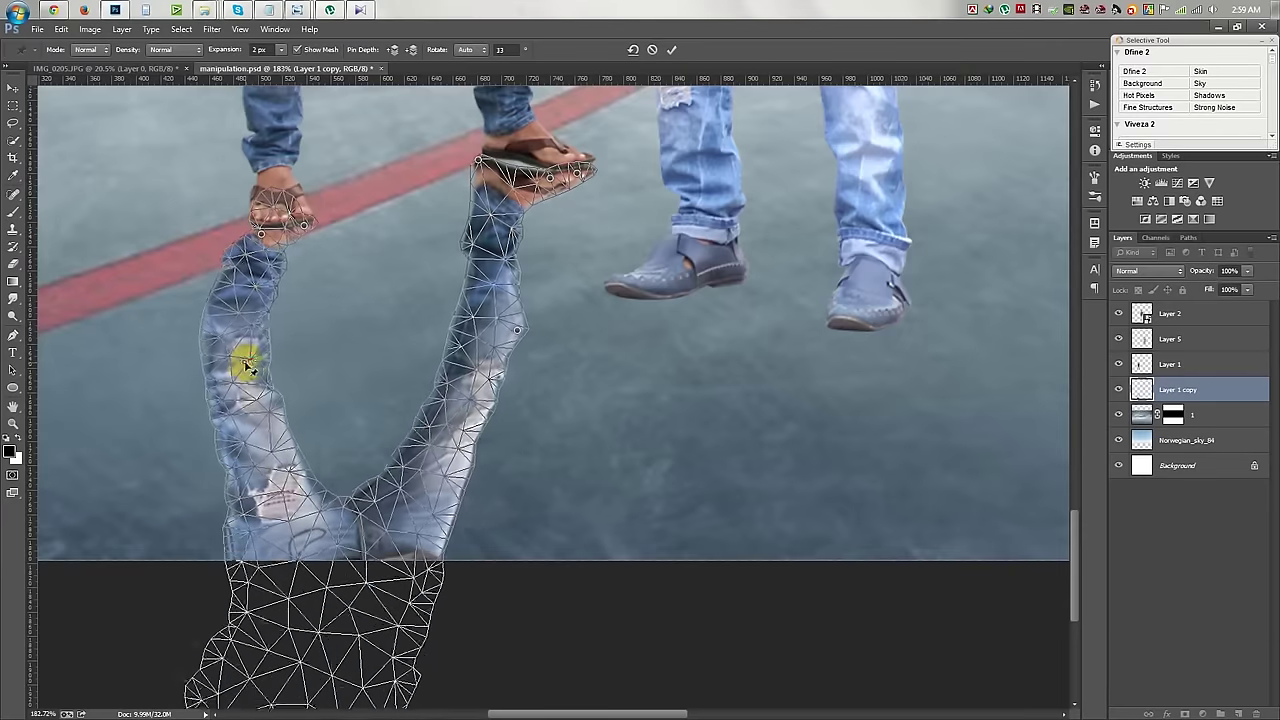
left_click_drag(243, 363, 282, 370)
left_click_drag(306, 508, 339, 540)
Fine-tune the right foot and both reflected legs, then commit the puppet warp.
mouse_move(510, 185)
left_mouse_down()
mouse_move(509, 167)
mouse_move(549, 178)
left_mouse_up()
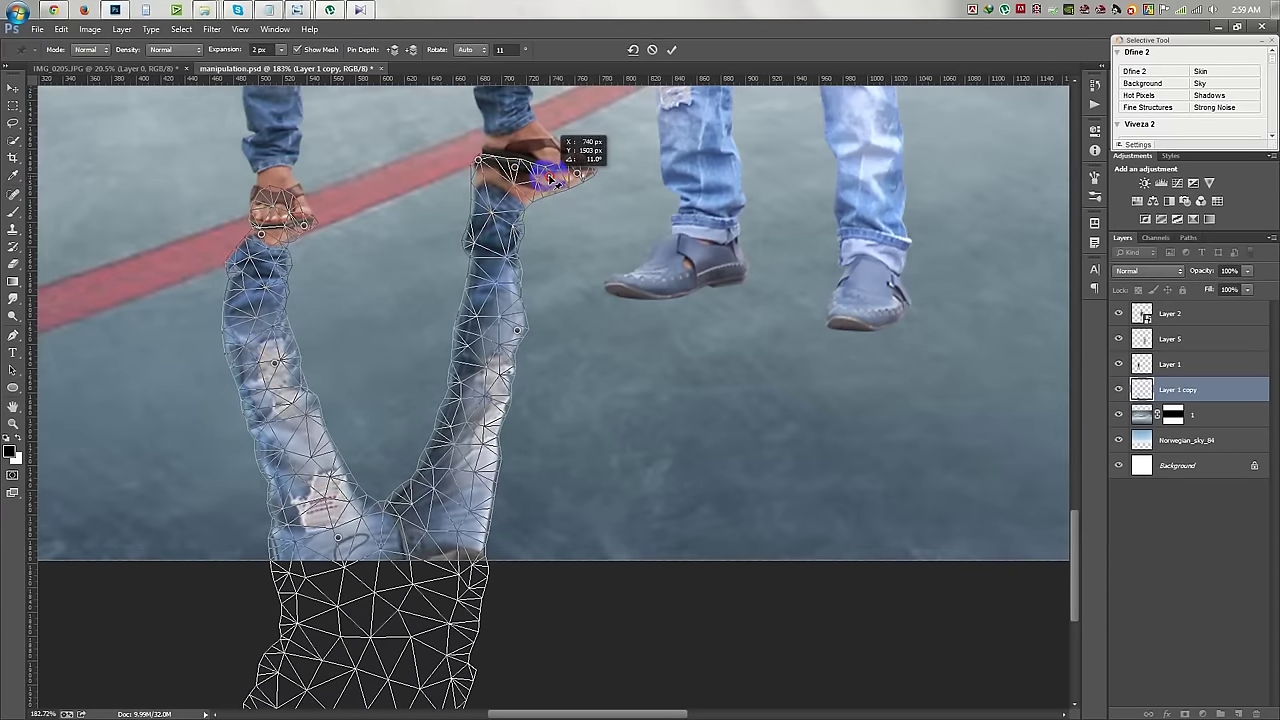
left_click_drag(451, 422, 457, 430)
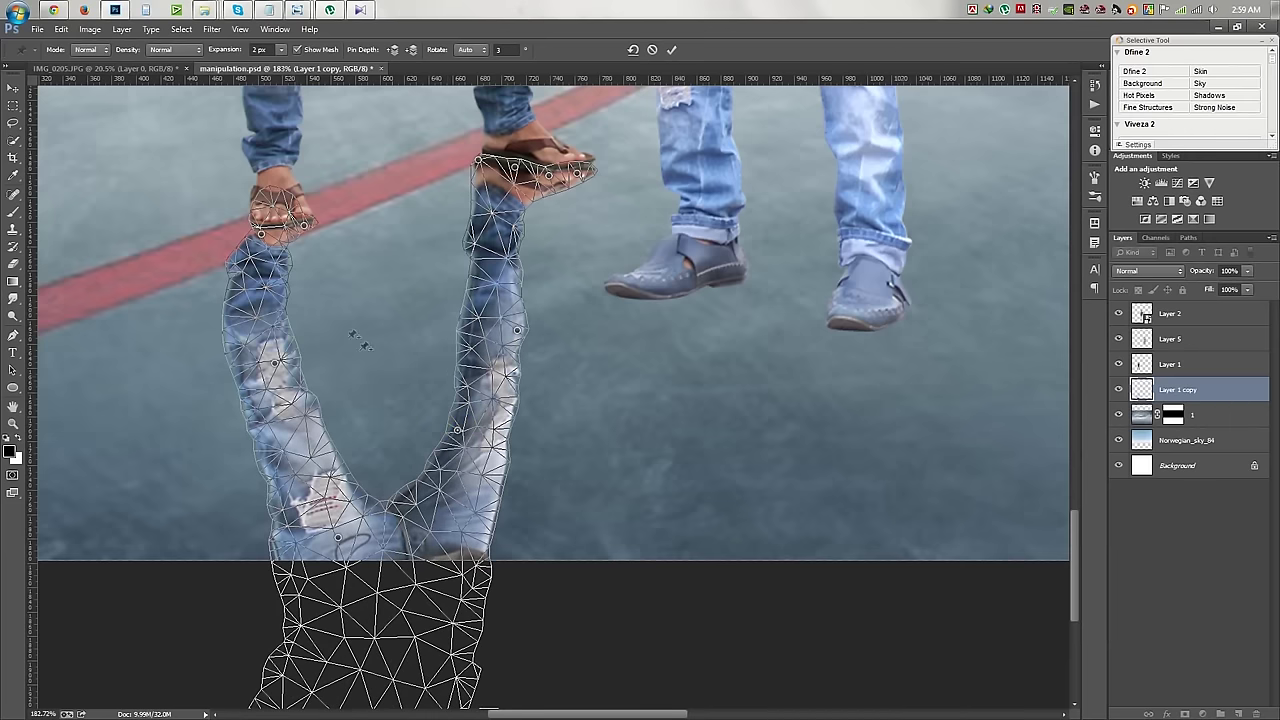
left_click_drag(245, 311, 253, 313)
left_click_drag(281, 375, 289, 376)
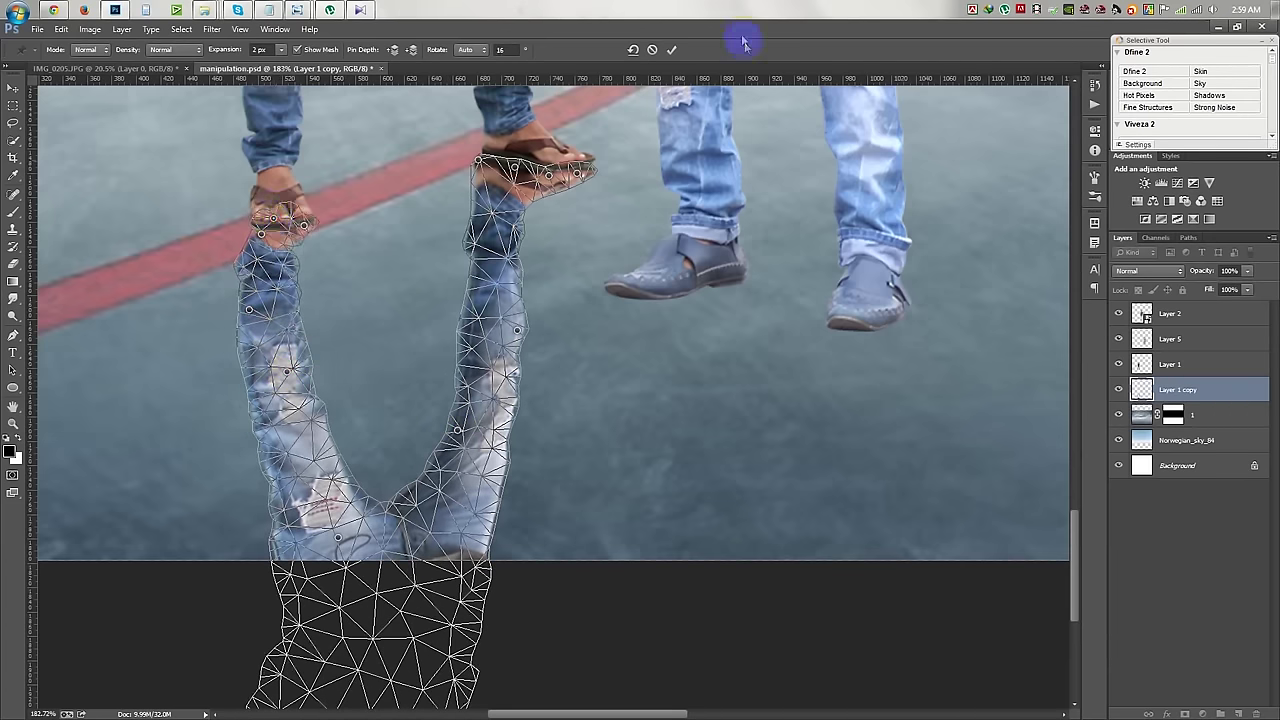
left_click(671, 49)
scroll(588, 165, "down", 3)
scroll(577, 219, "down", 2)
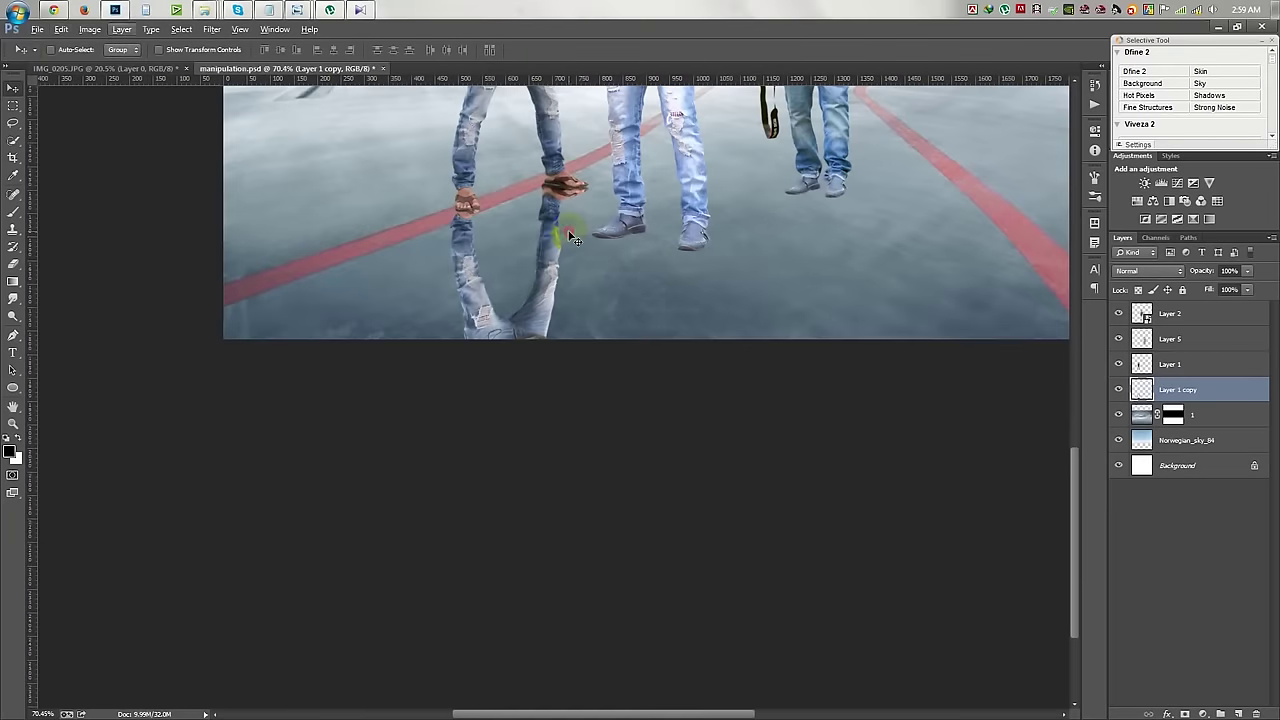
Mask Layer 1 copy and fade the leg reflection out downward with a black-to-white gradient.
left_click(1181, 712)
left_click(13, 281)
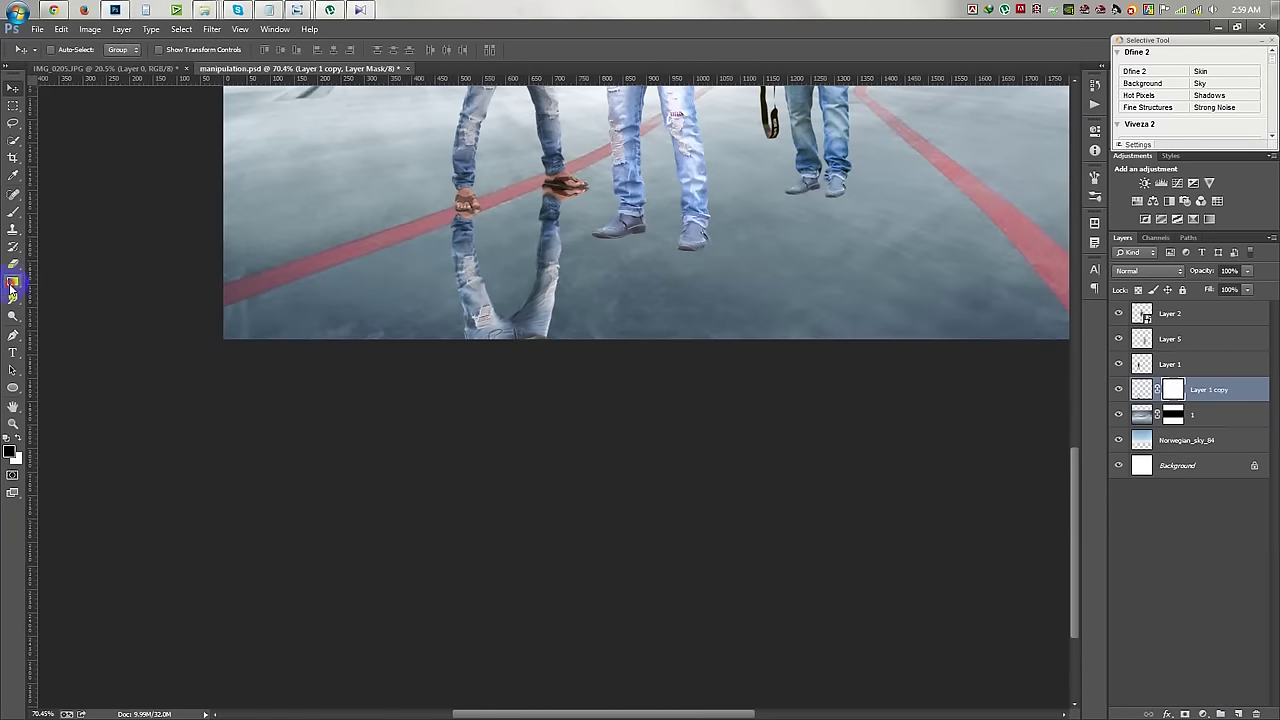
left_click_drag(517, 186, 517, 429)
left_click_drag(509, 343, 517, 175)
scroll(483, 200, "up", 3)
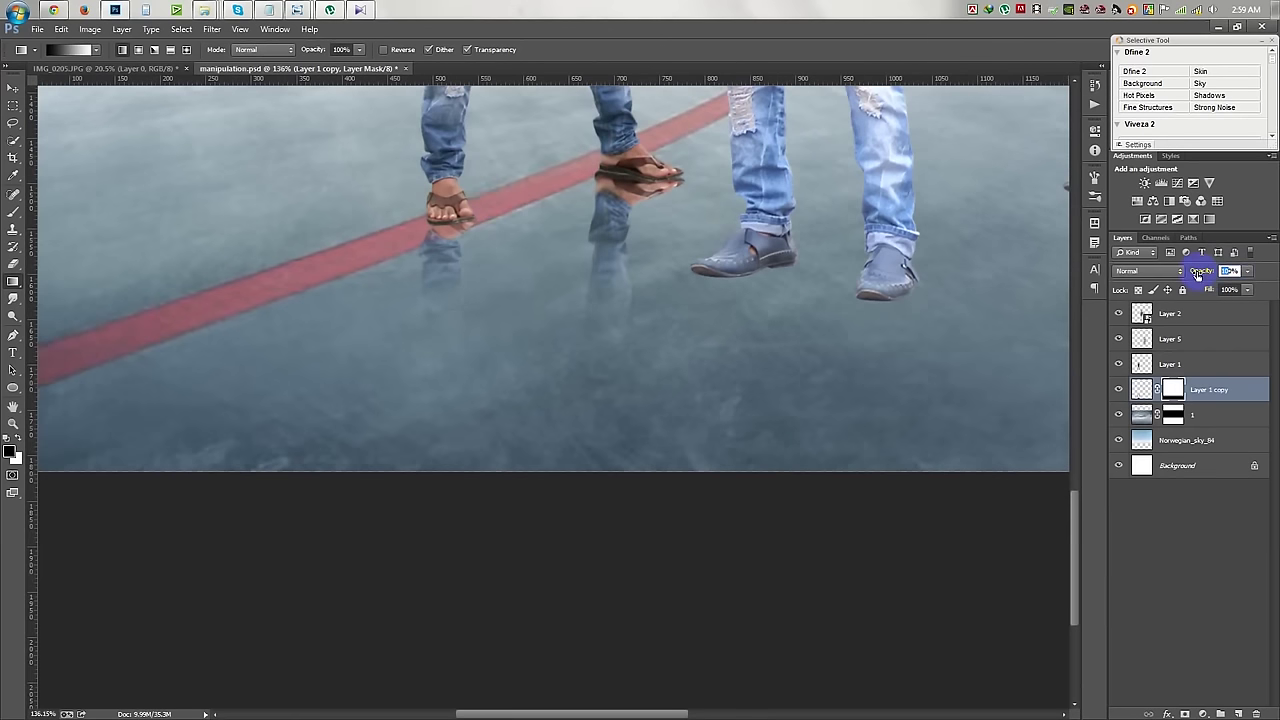
Set the reflection layer's opacity to 50%, then raise it to about 76%.
type("50")
key("Return")
left_click_drag(1205, 271, 1241, 273)
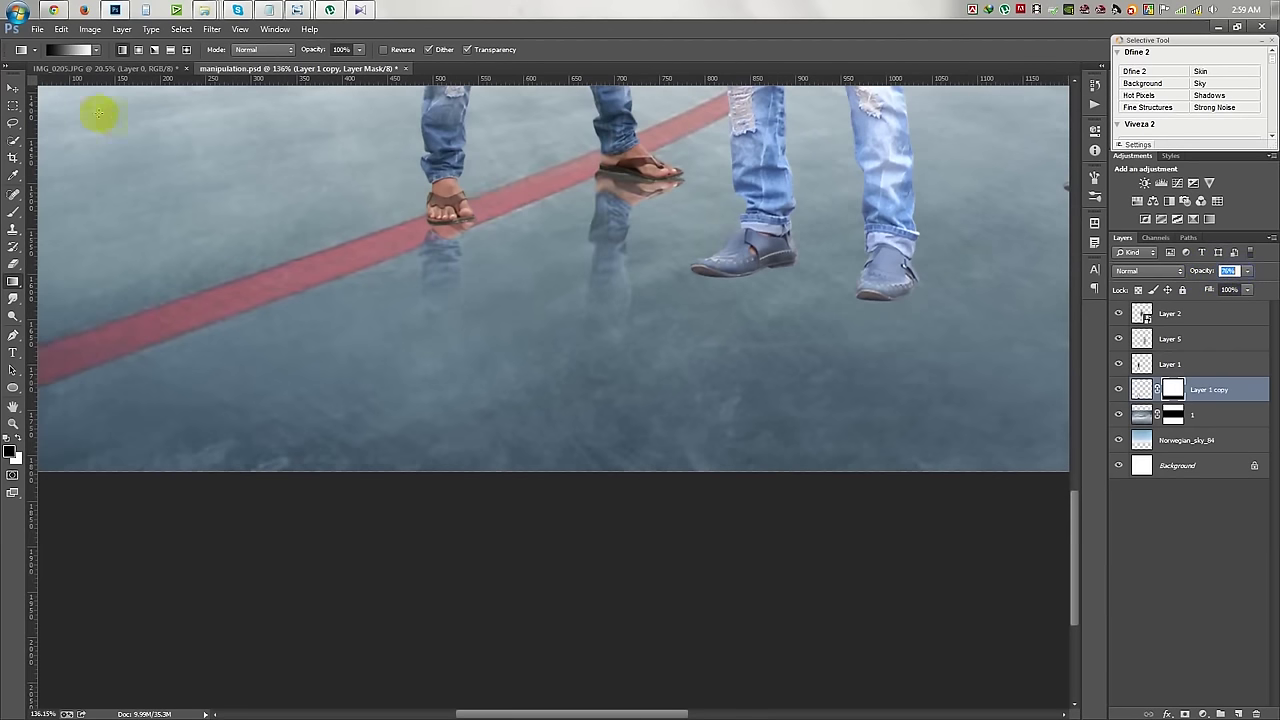
left_click(13, 88)
scroll(600, 331, "down", 2)
scroll(509, 563, "down", 1)
scroll(509, 600, "up", 2)
scroll(643, 457, "up", 2)
scroll(457, 449, "up", 2)
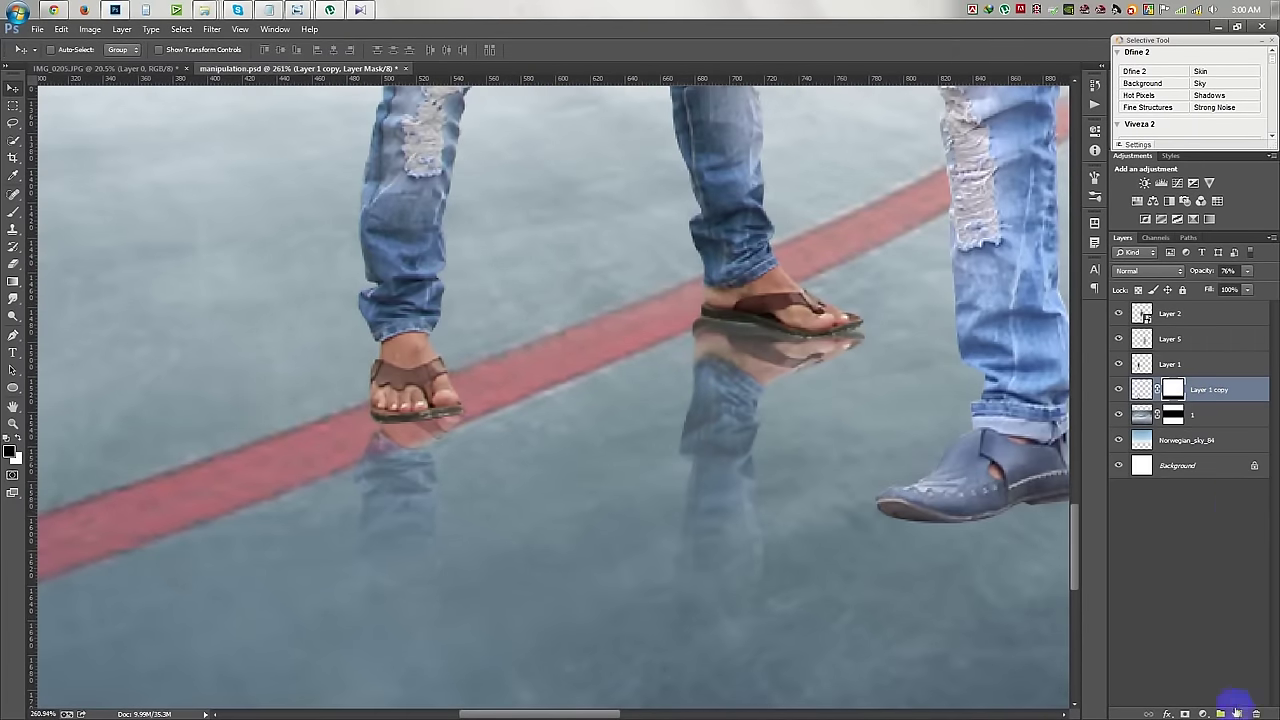
Add a new empty layer and paint a soft black brush dab for a shadow.
left_click(1237, 711)
left_click(13, 211)
mouse_move(185, 302)
left_mouse_down()
mouse_move(271, 334)
mouse_move(243, 347)
left_mouse_up()
Stretch, slant and horizontally flip the black dab into a shadow under the left sandal.
key("ctrl+z")
key("ctrl+t")
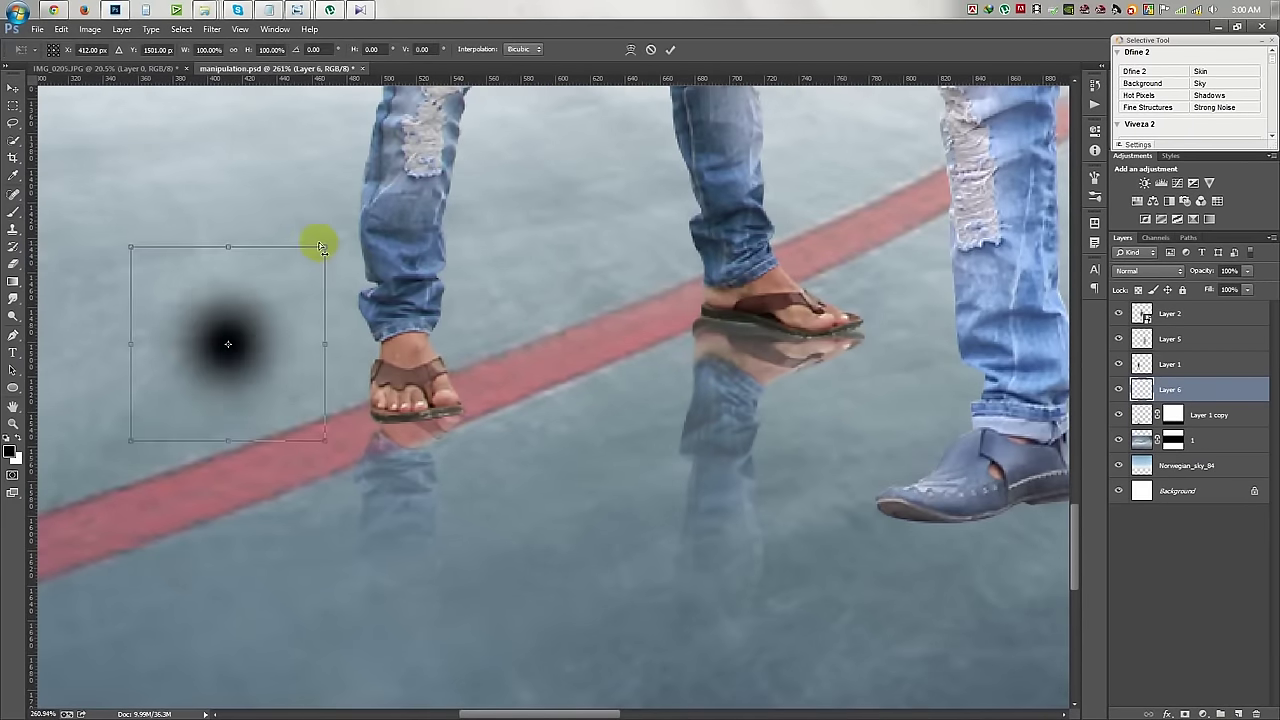
left_click_drag(131, 250, 57, 243)
left_click_drag(657, 380, 750, 435)
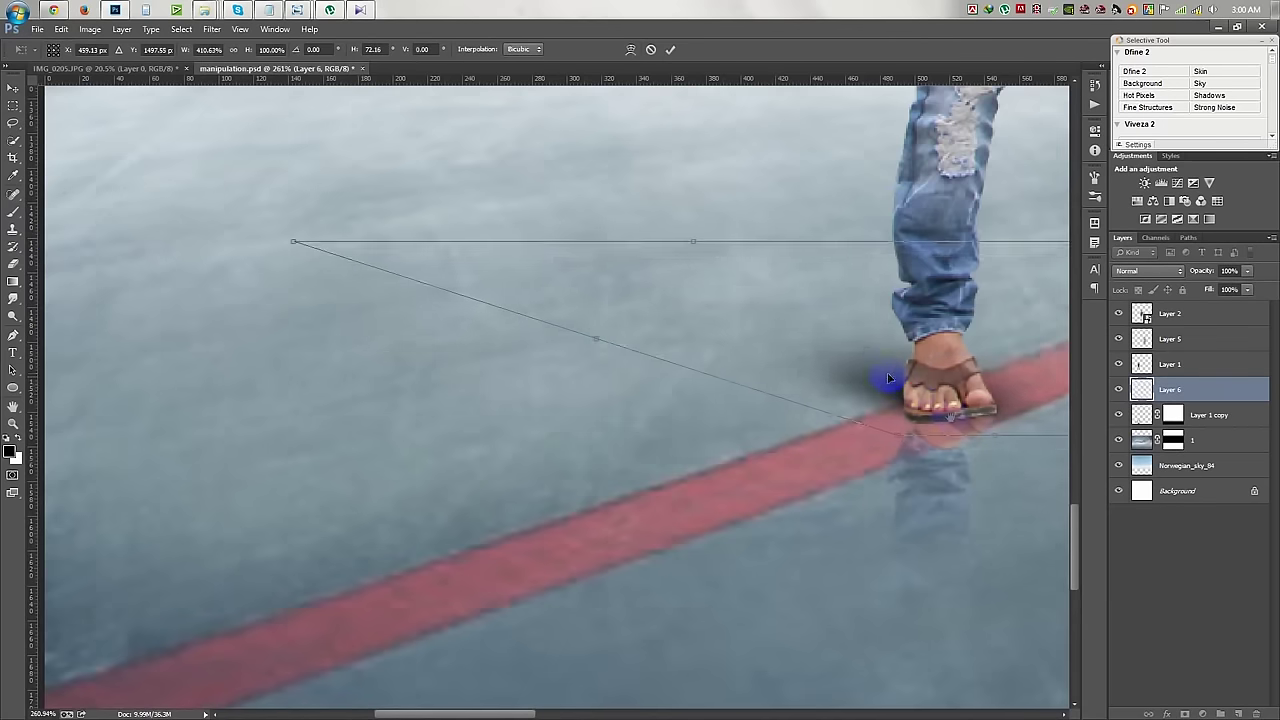
right_click(745, 408)
left_click(845, 607)
left_click_drag(235, 325, 893, 328)
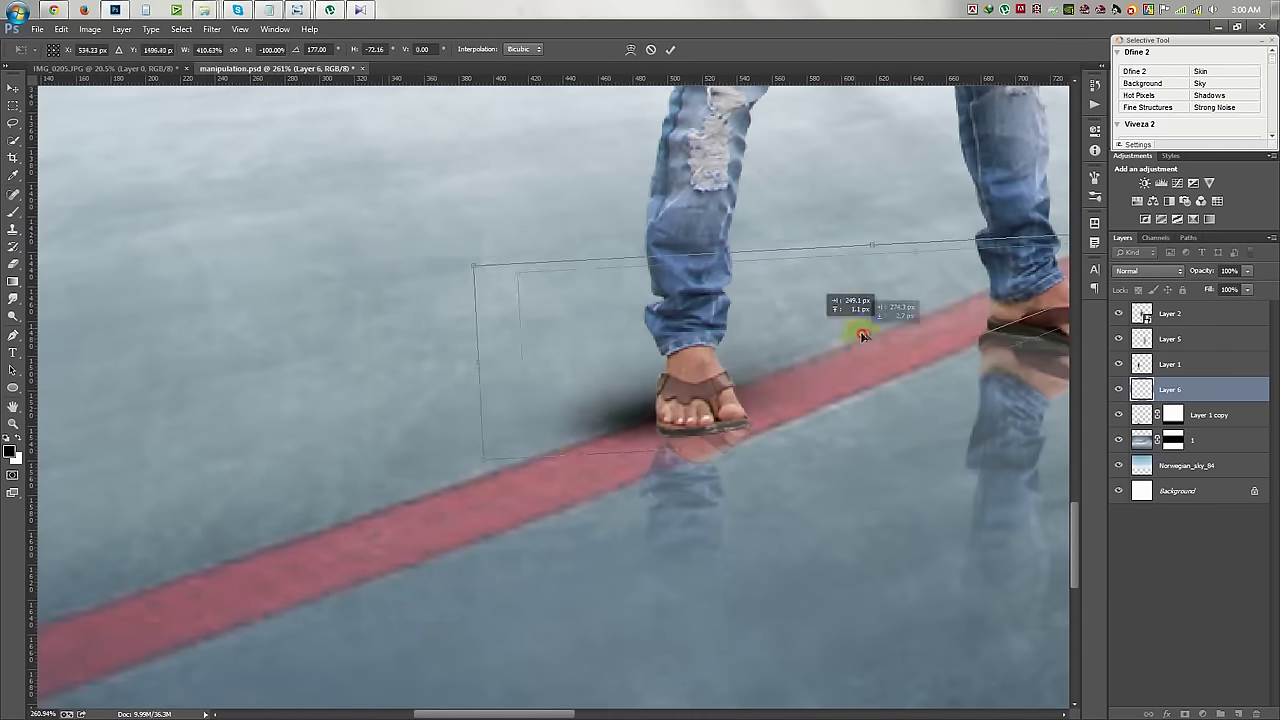
key("Return")
Bring the left man's feet into view and lower the shadow layer's opacity to 50%.
key("b")
key("v")
left_click_drag(803, 397, 429, 343)
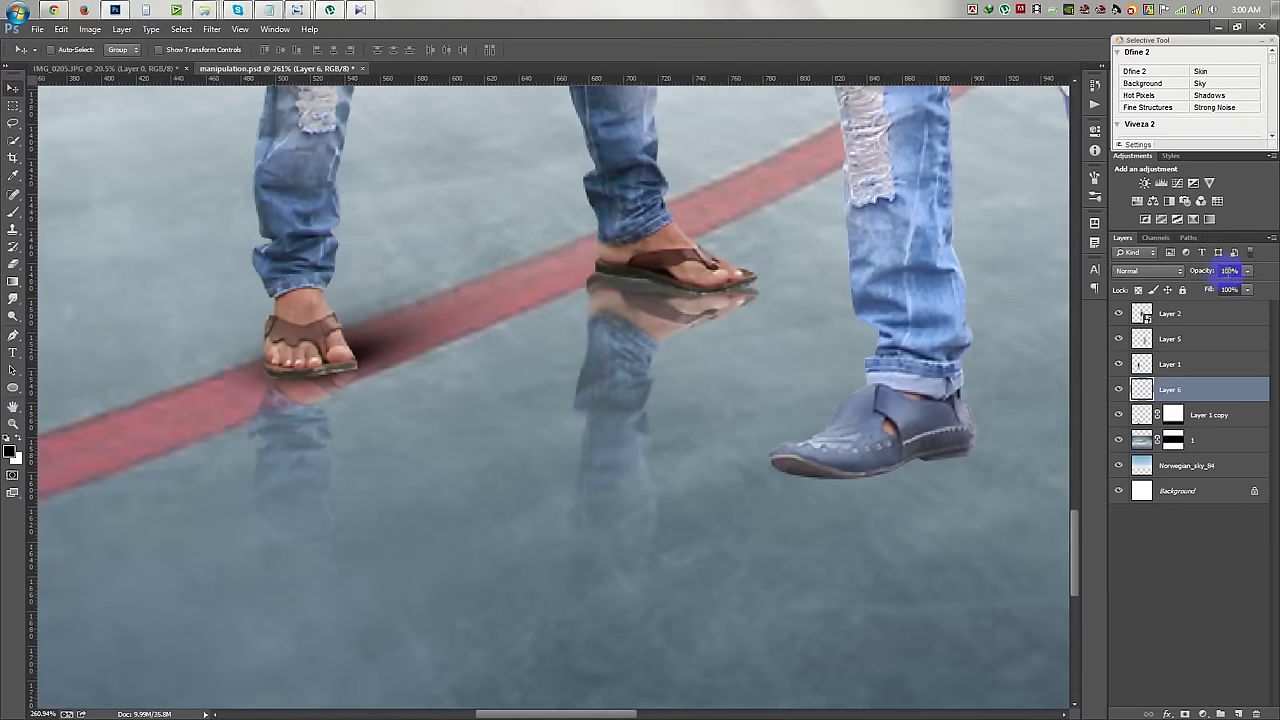
type("50")
left_click(706, 370)
Duplicate the sandal shadow, flip, distort and rotate it about 5° under the other sandal.
key("9")
mouse_move(400, 378)
left_mouse_down()
mouse_move(529, 357)
mouse_move(600, 388)
left_mouse_up()
left_click(646, 585)
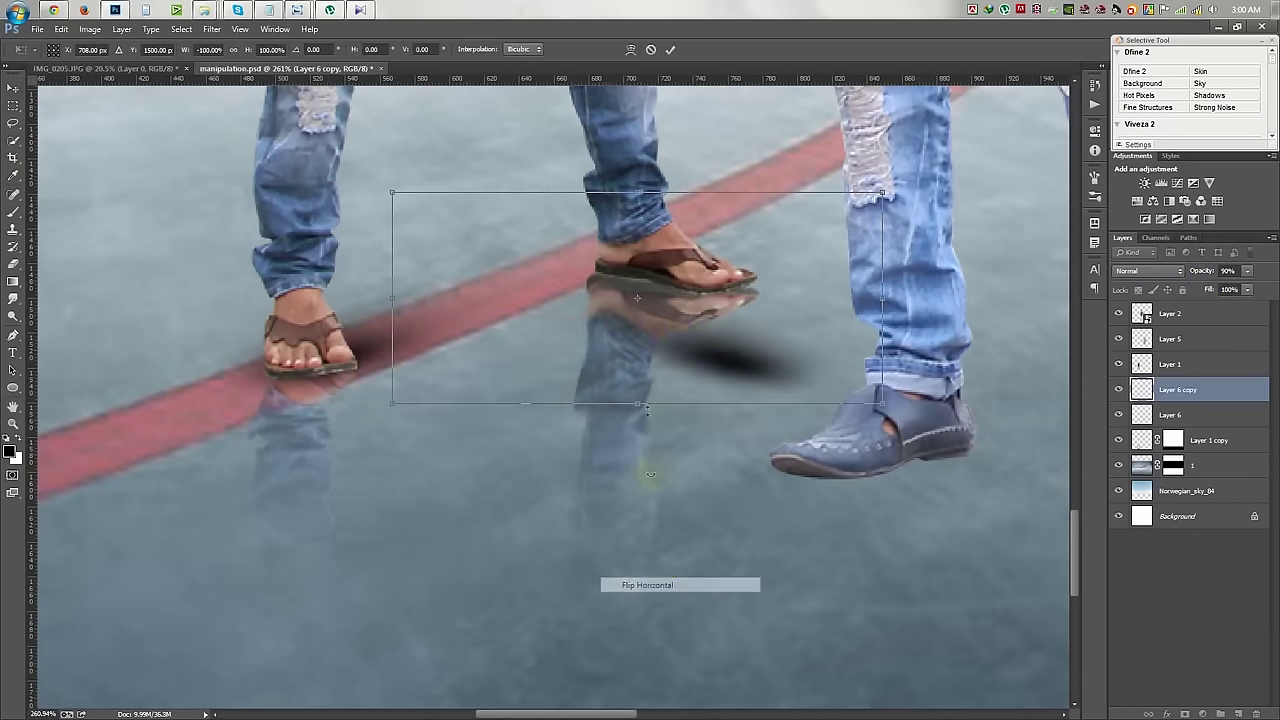
mouse_move(882, 403)
left_mouse_down()
mouse_move(860, 318)
mouse_move(804, 289)
left_mouse_up()
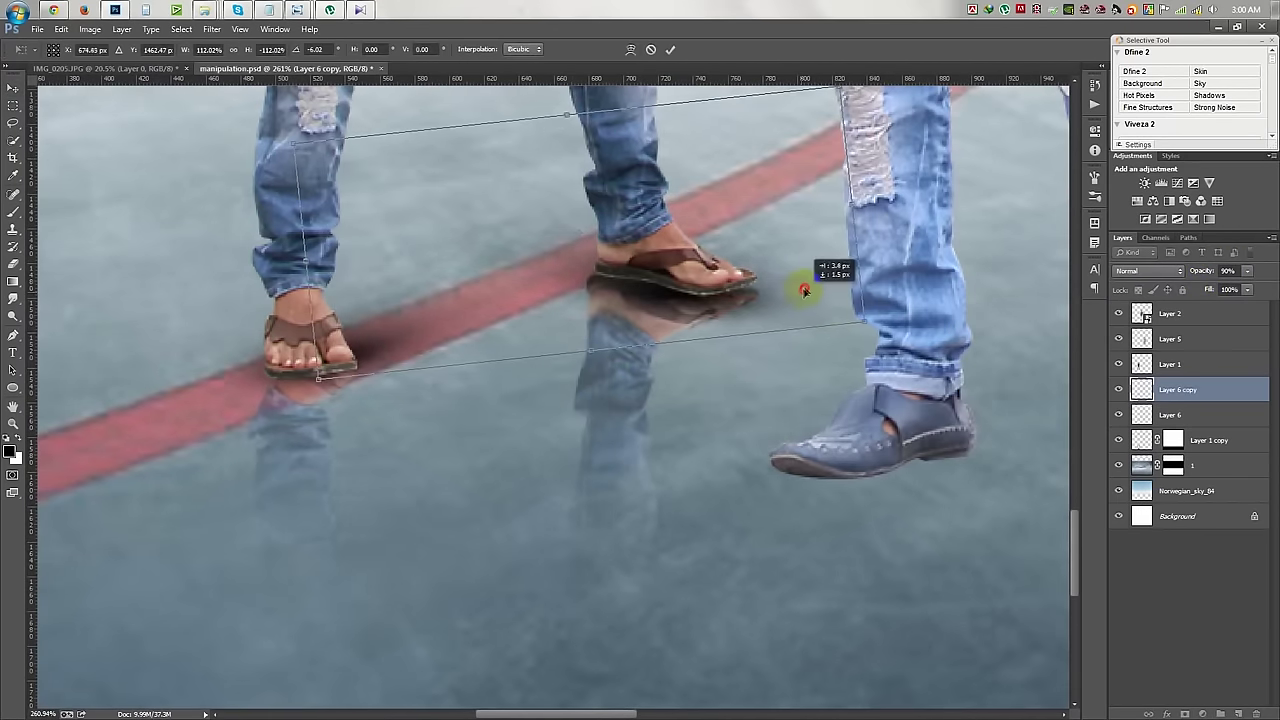
key("Return")
key("ctrl+t")
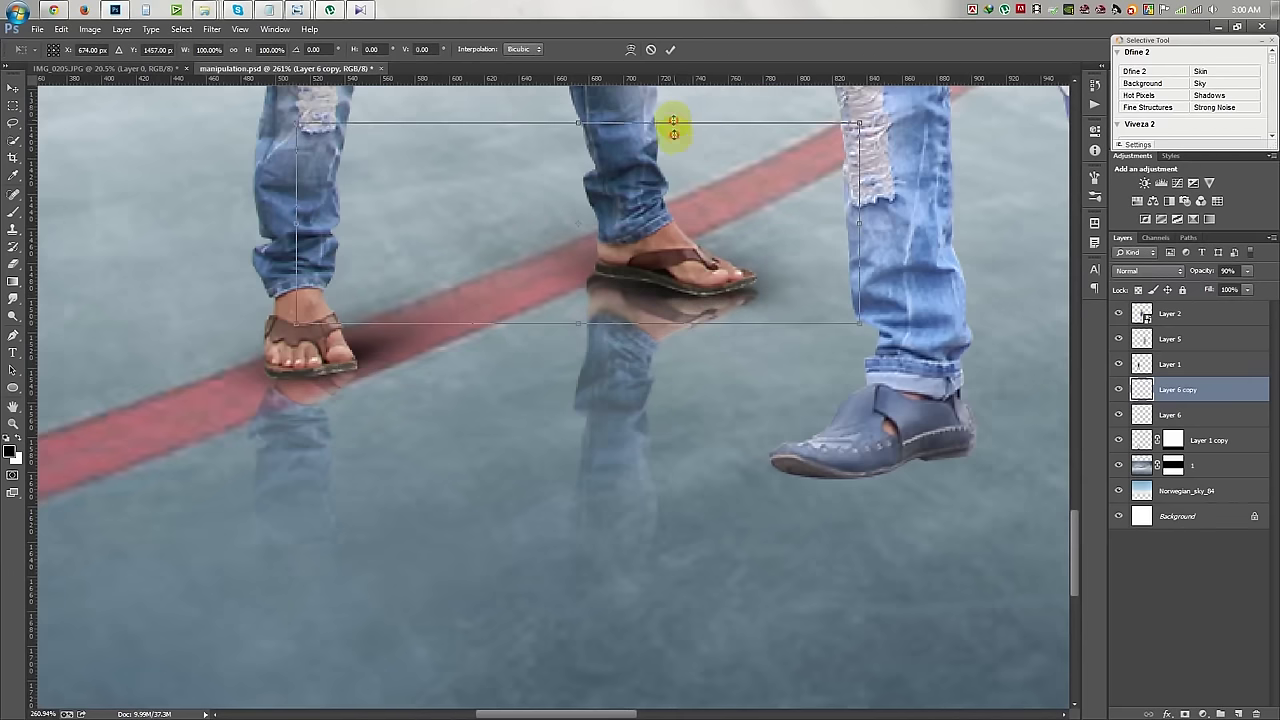
mouse_move(729, 285)
left_mouse_down()
mouse_move(783, 404)
mouse_move(705, 275)
left_mouse_up()
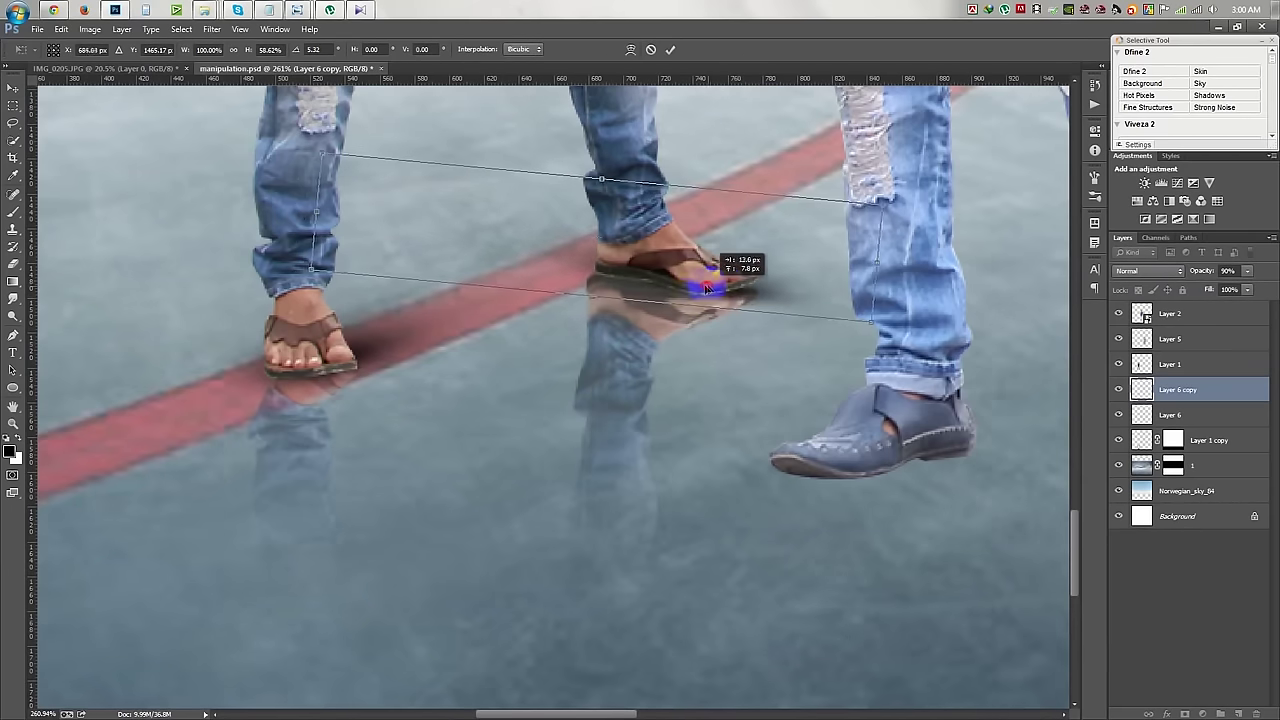
key("Return")
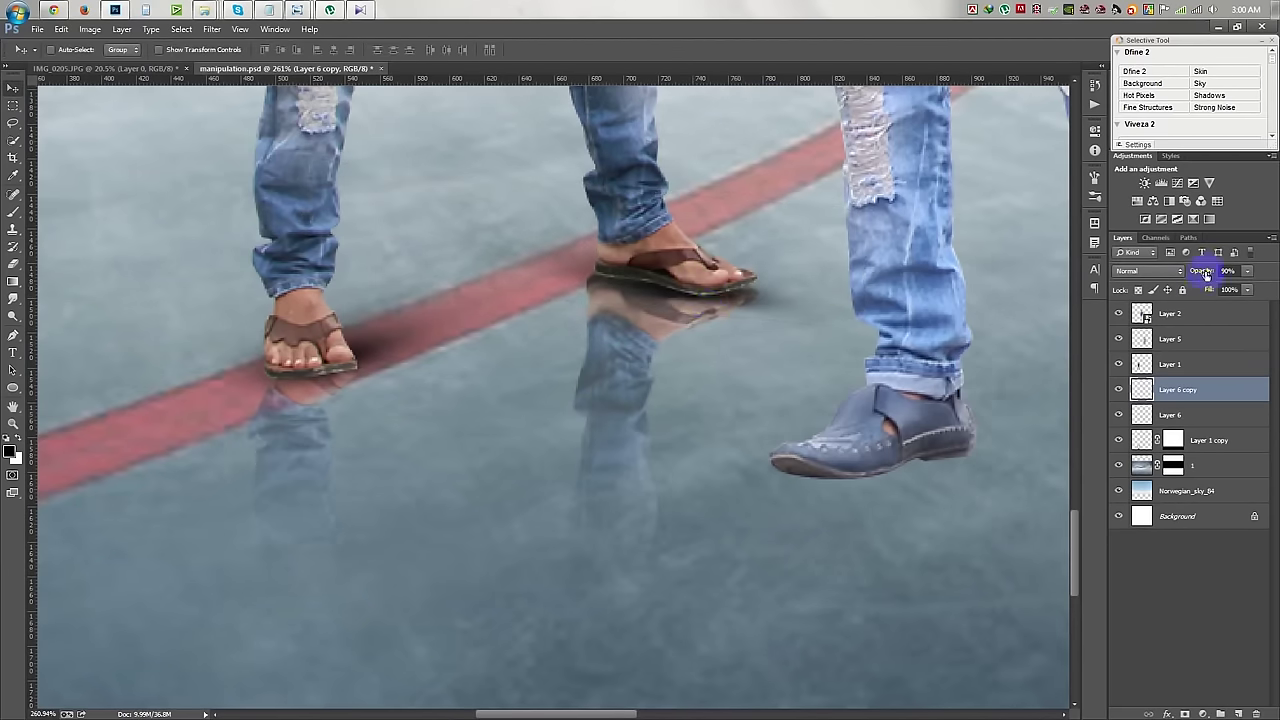
Set Layer 6 to 64% opacity and Layer 6 copy to 52% opacity.
scroll(858, 332, "down", 5)
left_click(1190, 406)
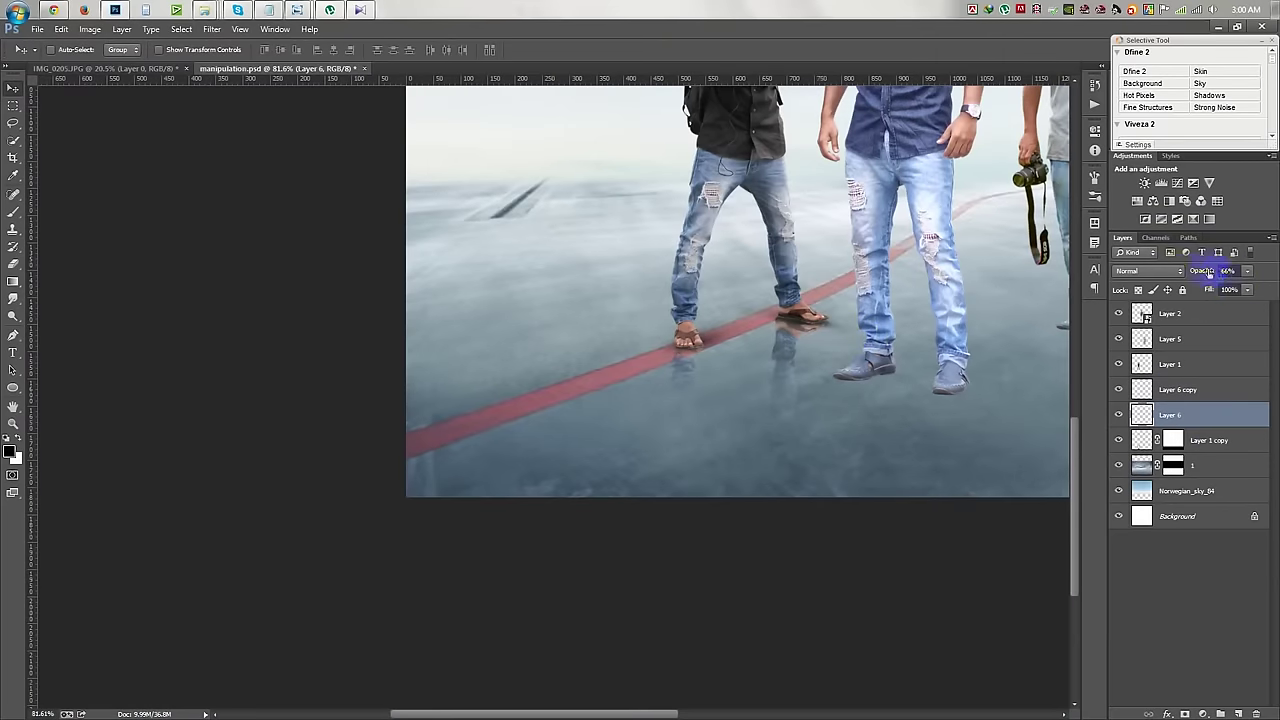
left_click(1205, 392)
left_click(1200, 273)
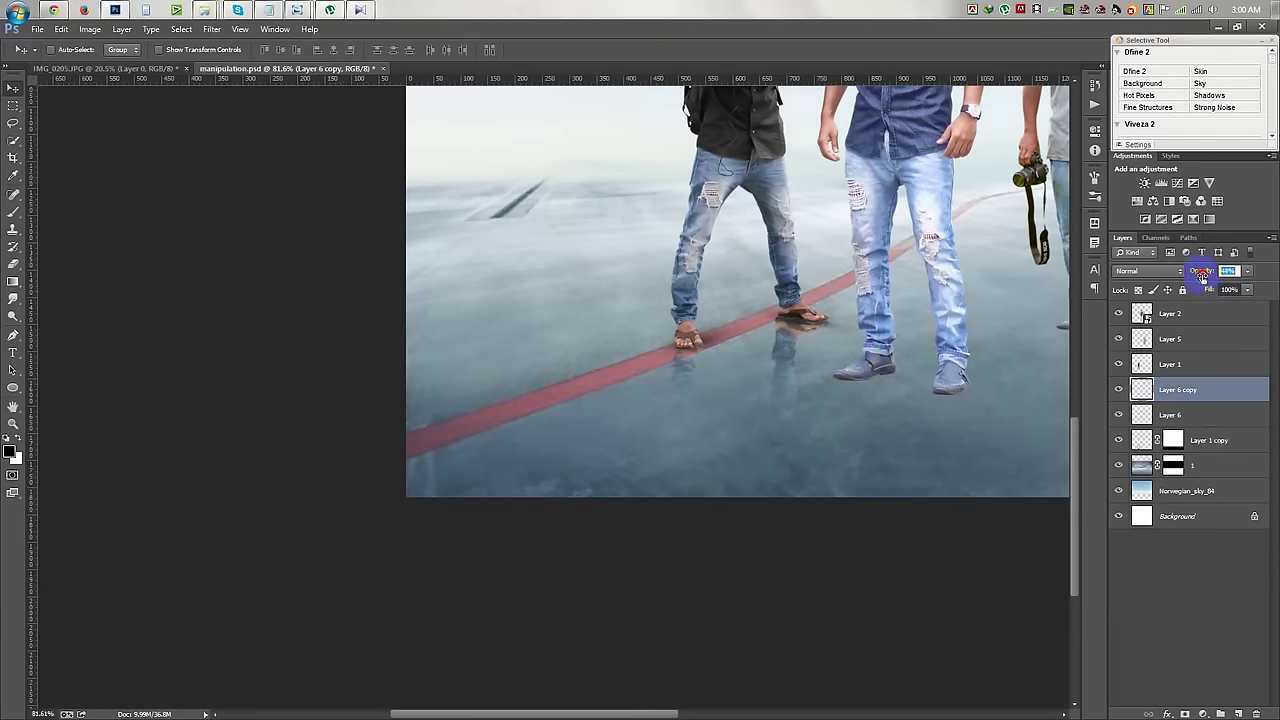
scroll(654, 394, "up", 2)
scroll(700, 377, "up", 2)
scroll(714, 380, "down", 3)
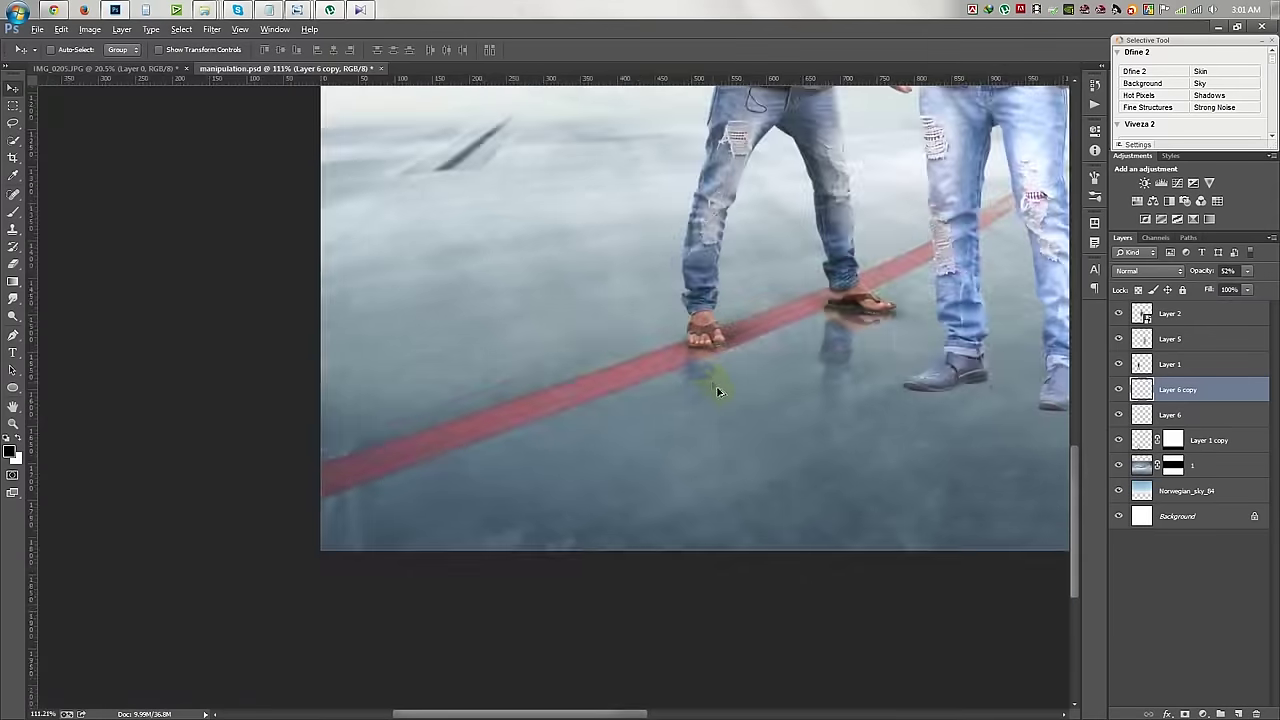
scroll(752, 464, "down", 3)
scroll(752, 464, "up", 2)
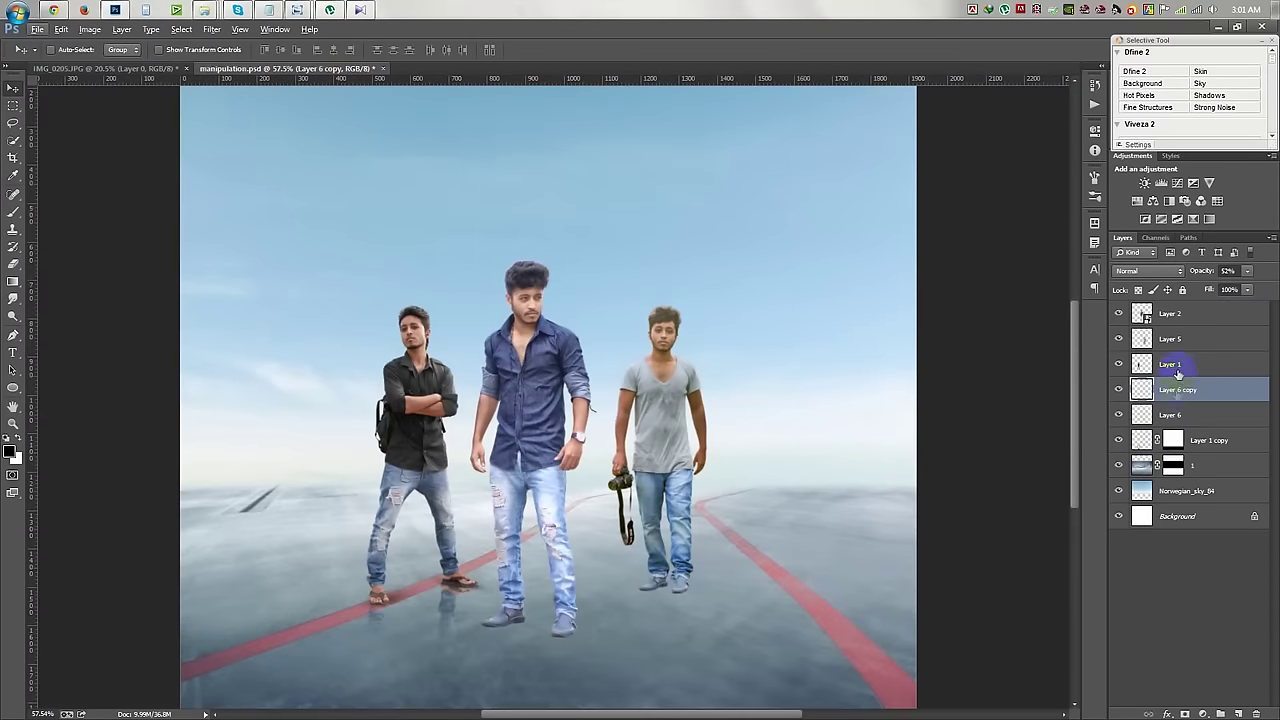
Group Layer 1 through Layer 1 copy into a group named 1.
left_click(1170, 367)
left_click(1200, 437, "shift")
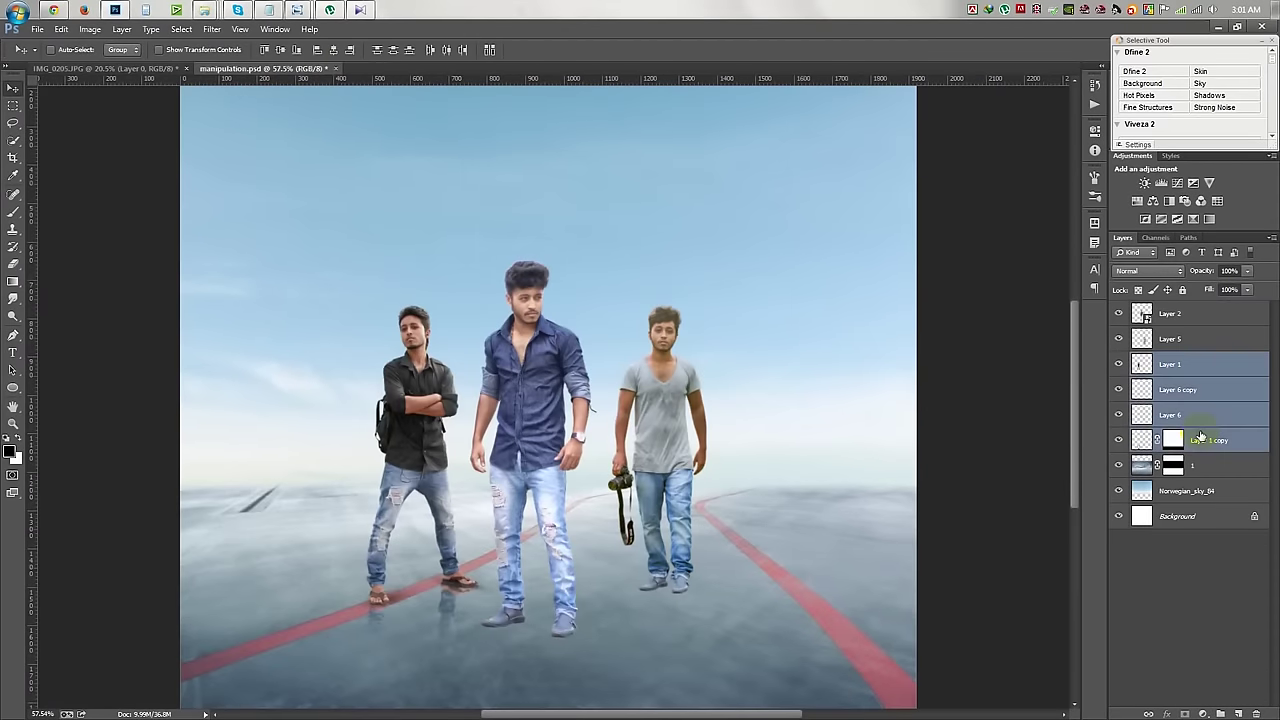
key("ctrl+g")
left_click(1178, 342)
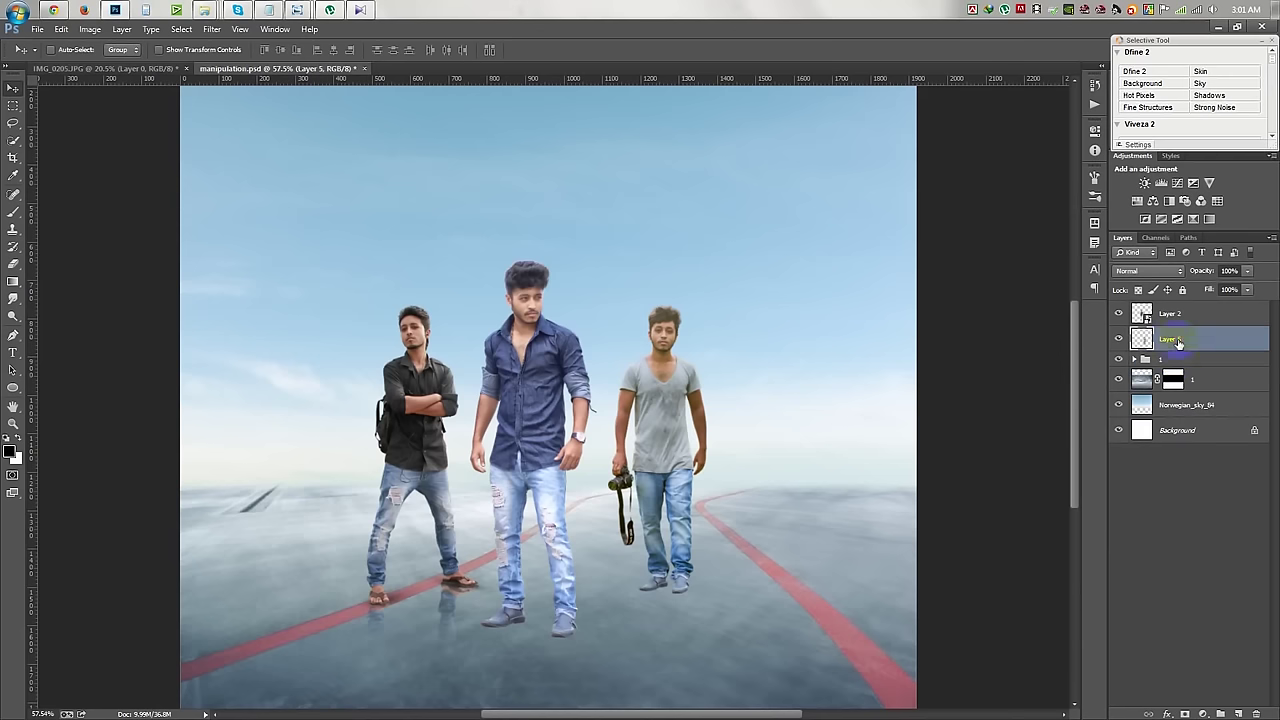
Duplicate Layer 2, flip it vertically, and place it below the middle man's feet.
left_click(1174, 316)
key("ctrl+j")
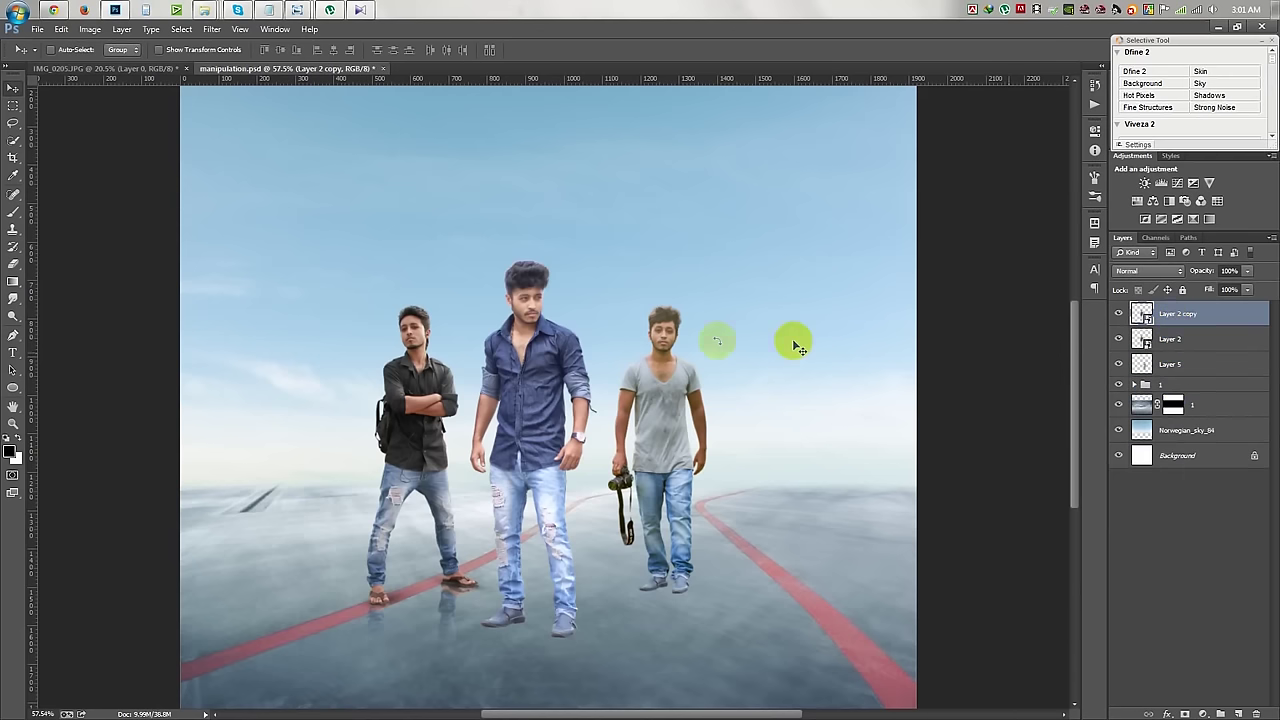
key("ctrl+t")
right_click(534, 336)
left_click(609, 558)
mouse_move(529, 294)
left_mouse_down()
mouse_move(586, 670)
mouse_move(566, 675)
left_mouse_up()
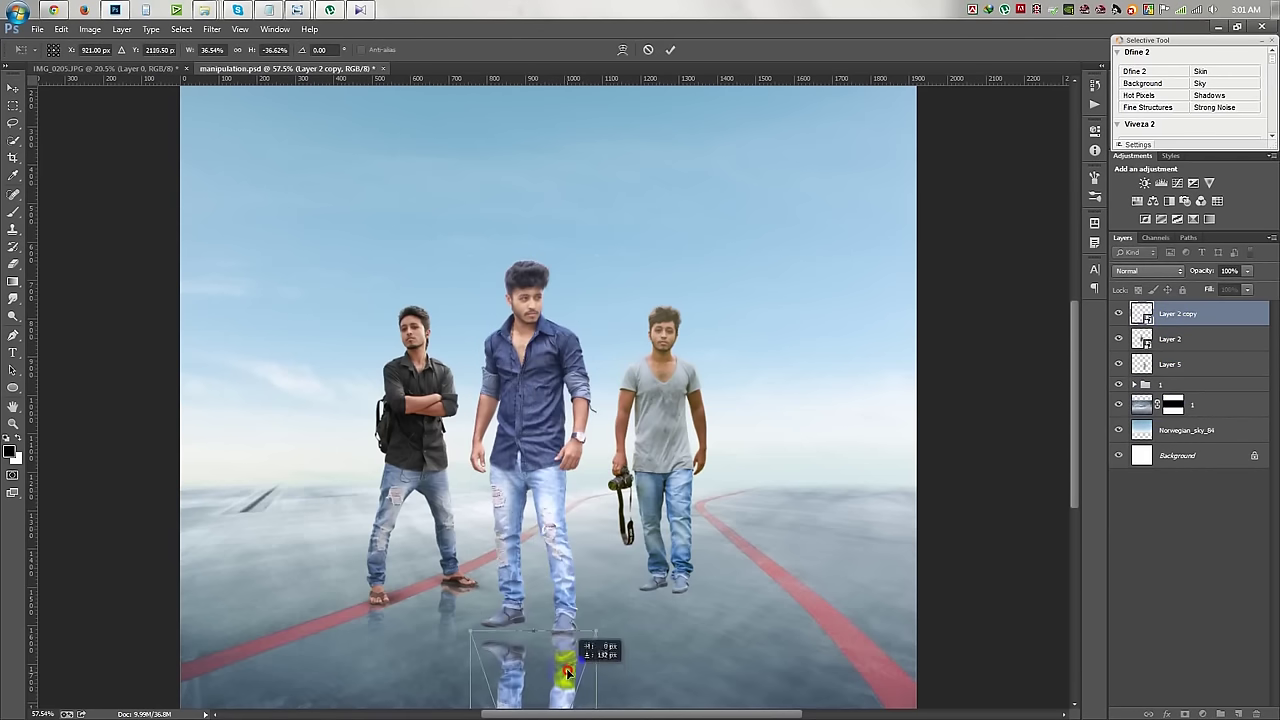
key("Return")
Skew the flipped Layer 2 copy so the reflection slants to meet his shoes.
scroll(565, 660, "up", 5)
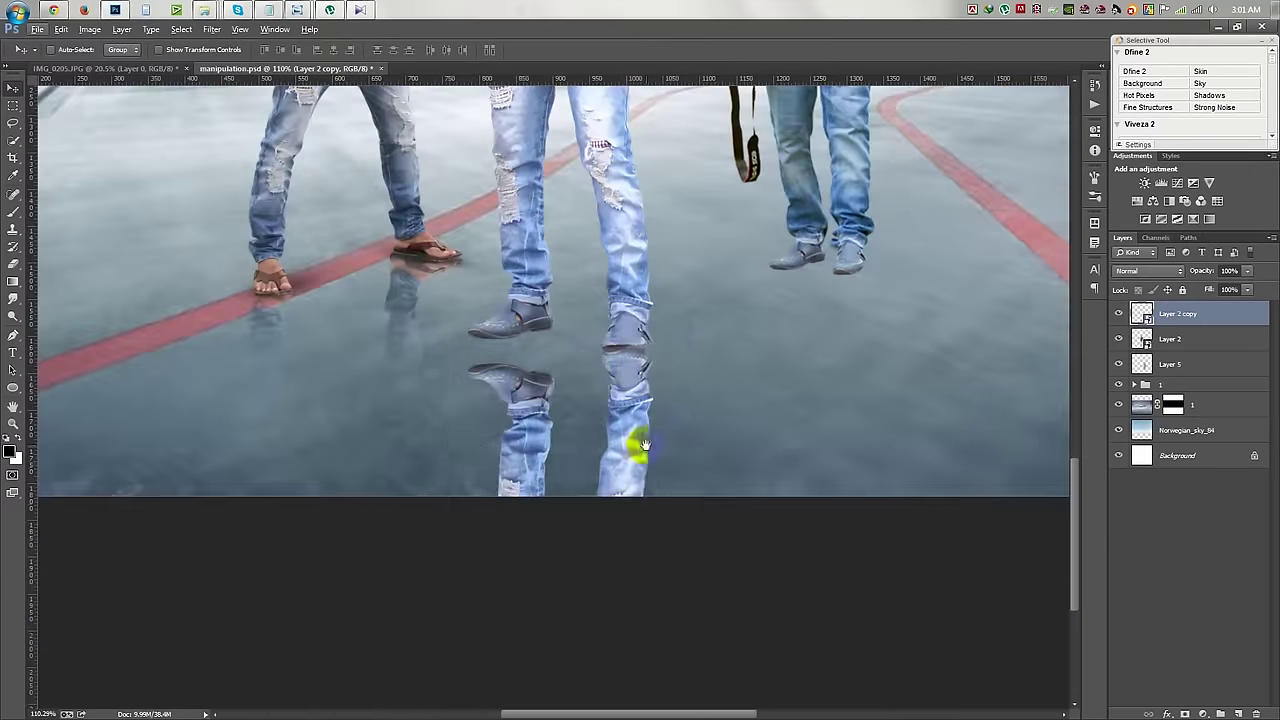
key("ctrl+t")
scroll(571, 514, "down", 2)
left_click_drag(449, 620, 458, 591)
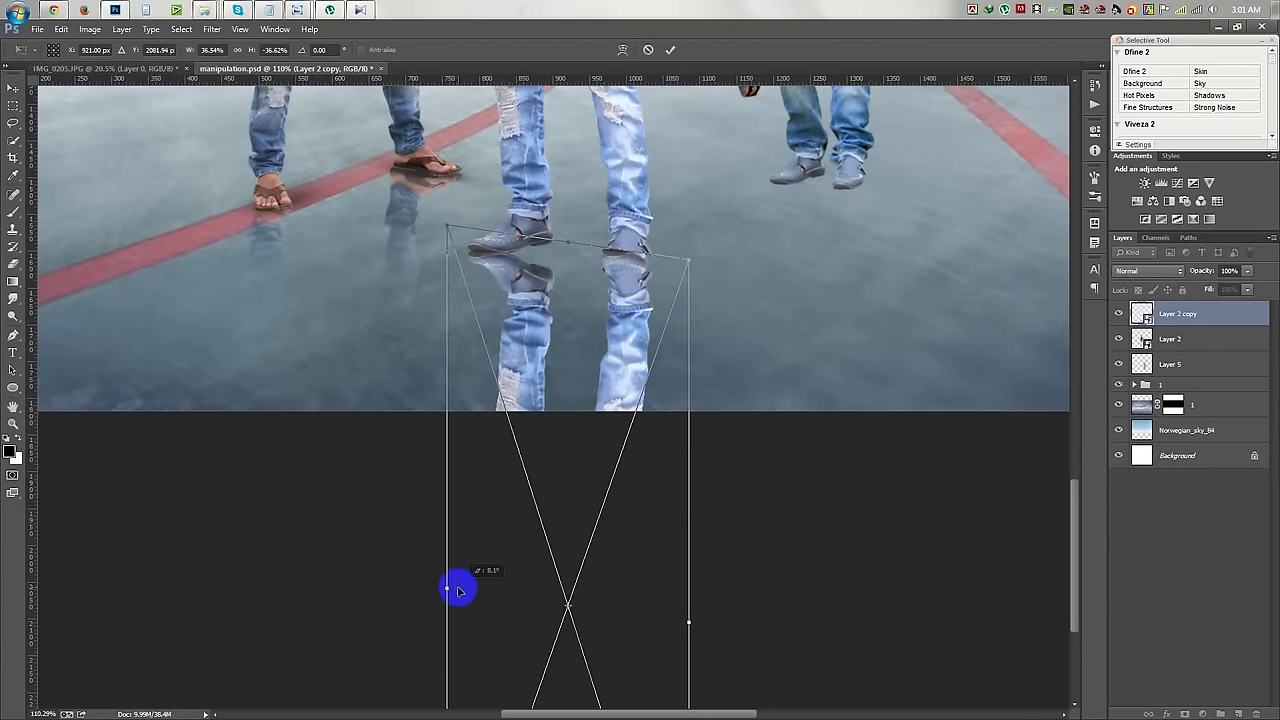
left_click_drag(688, 628, 686, 657)
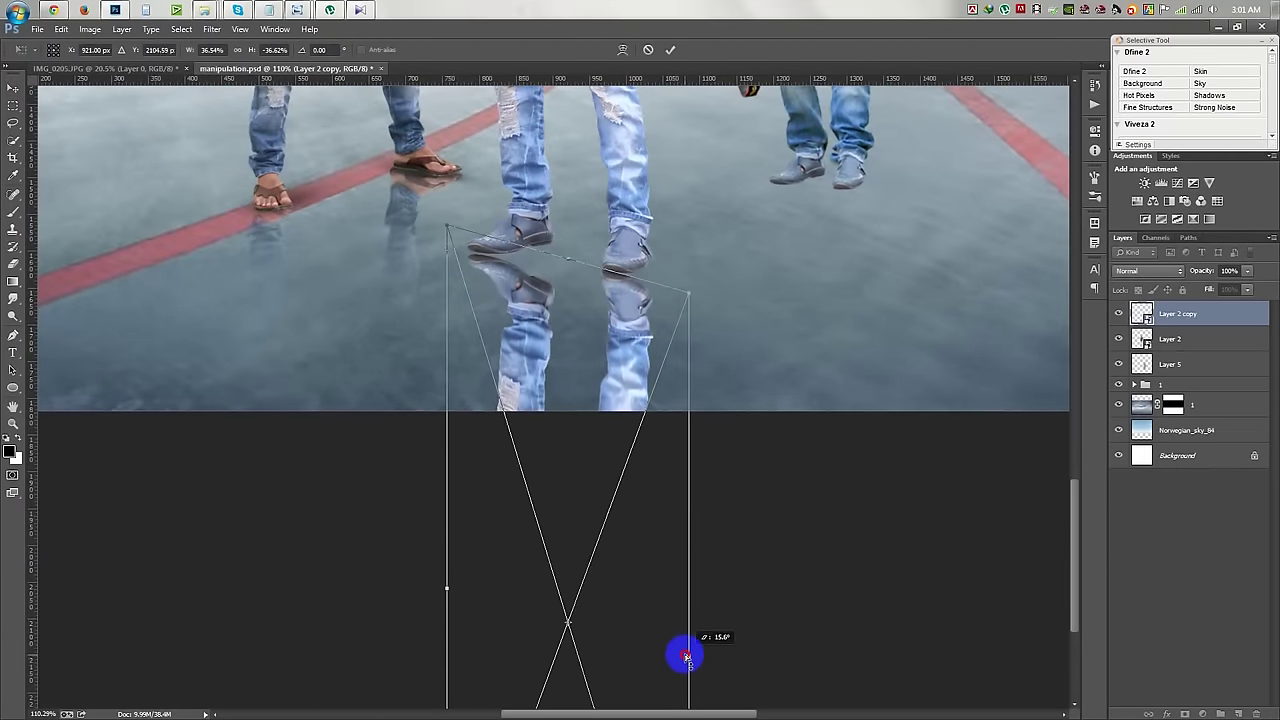
key("Return")
scroll(660, 365, "up", 3)
Puppet-warp Layer 2 copy, pinning and straightening the reflected legs so the mirrored shoes meet the real ones.
left_click(63, 29)
left_click(90, 274)
left_click(403, 458)
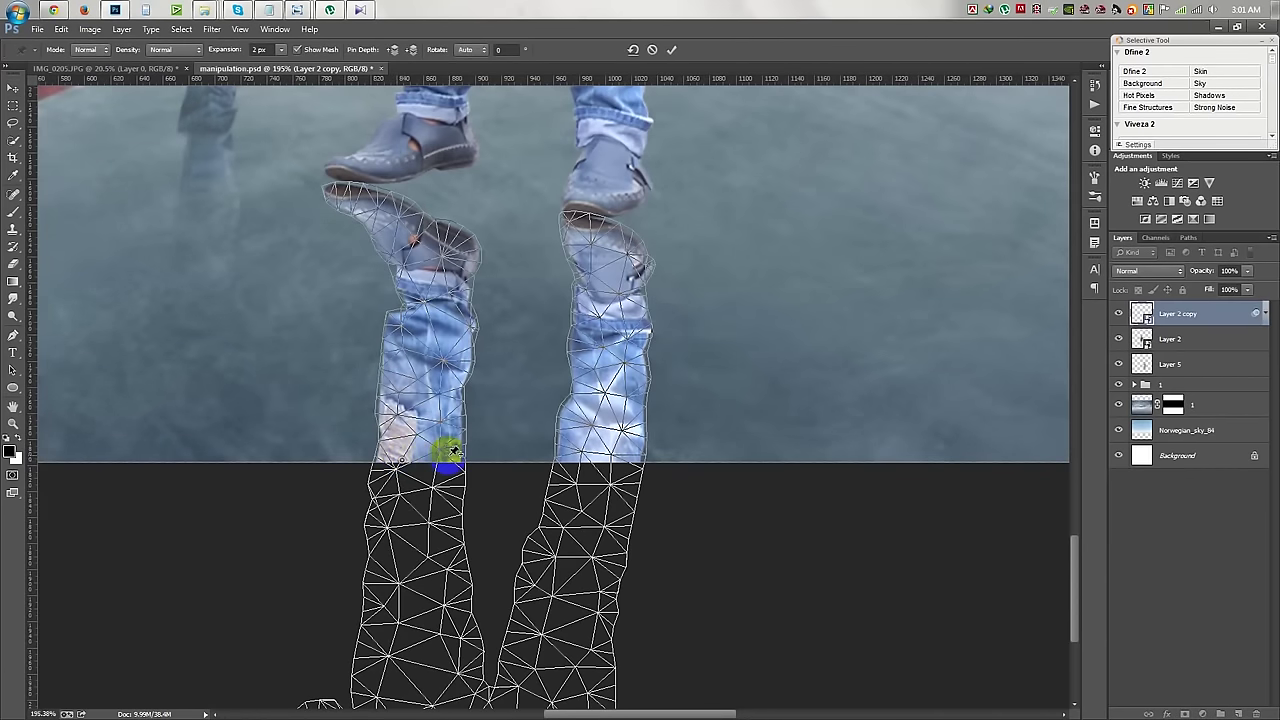
left_click_drag(343, 200, 342, 190)
left_click_drag(470, 257, 477, 169)
mouse_move(472, 255)
left_mouse_down()
mouse_move(638, 246)
mouse_move(630, 232)
left_mouse_up()
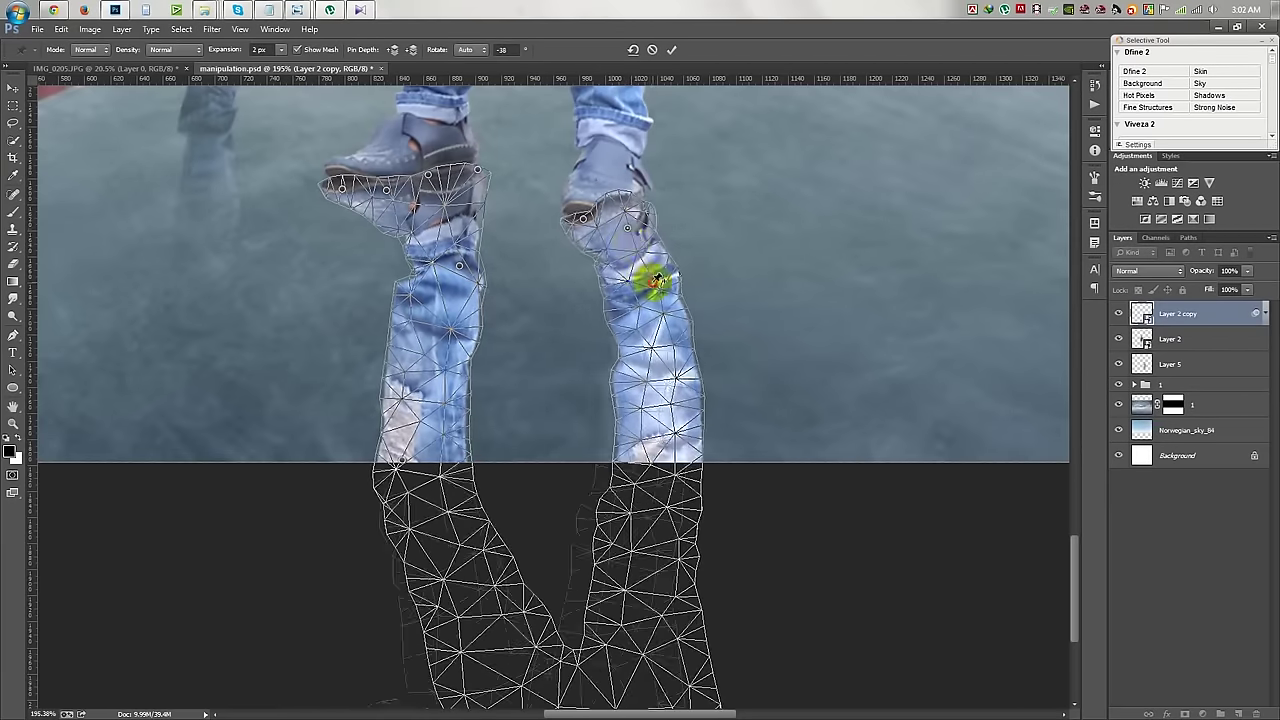
left_click_drag(630, 232, 629, 277)
left_click(617, 393)
left_click(674, 49)
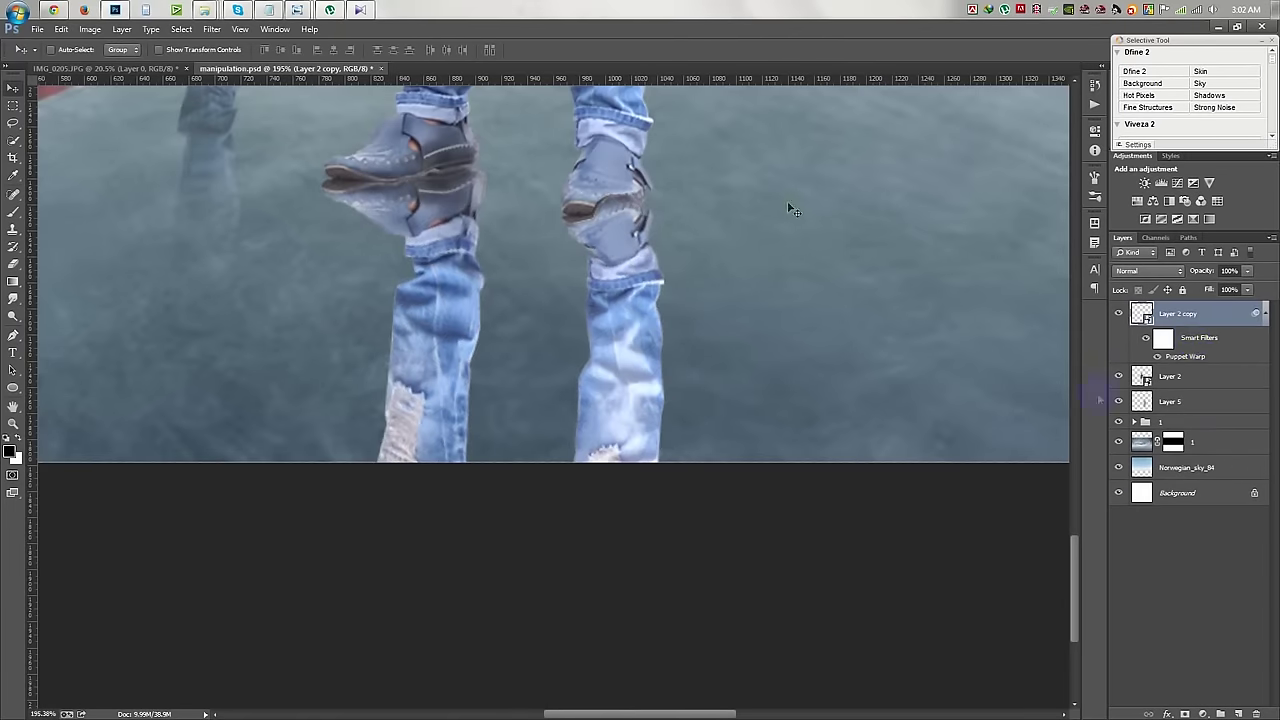
Move the reflection layer below Layer 2 and set its opacity to 50%.
left_click_drag(1242, 317, 1192, 348)
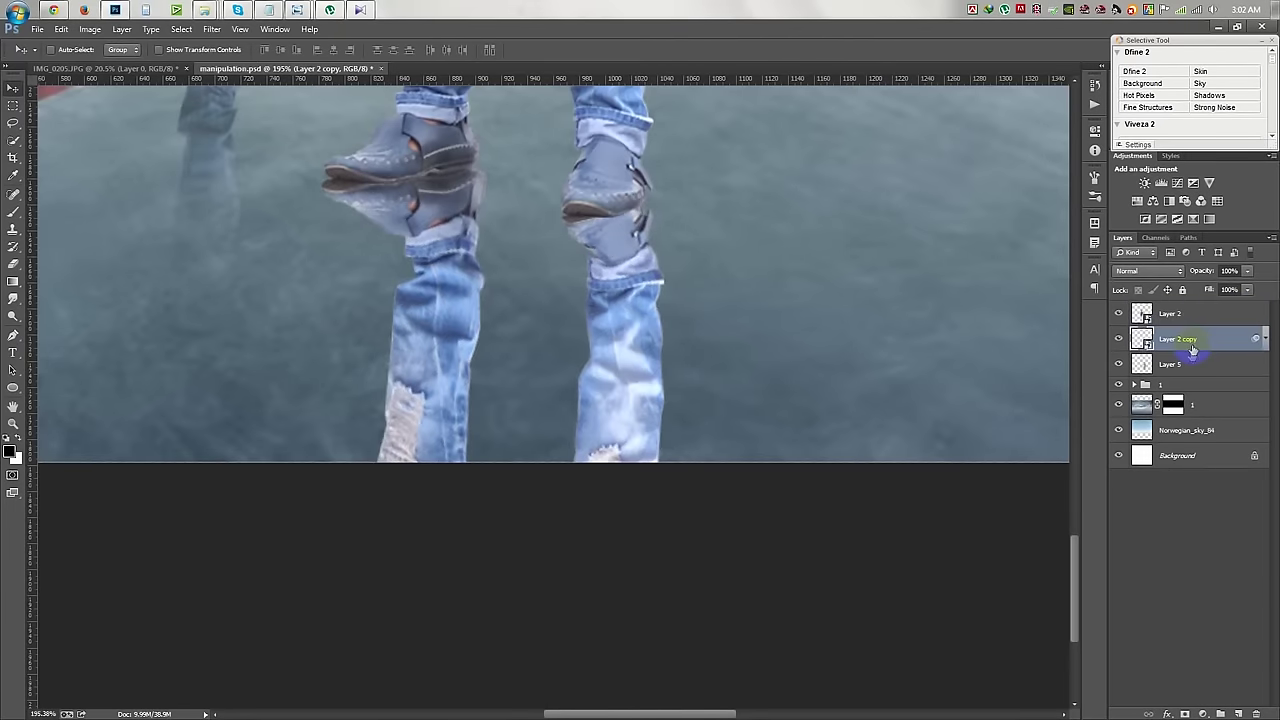
type("50")
key("Return")
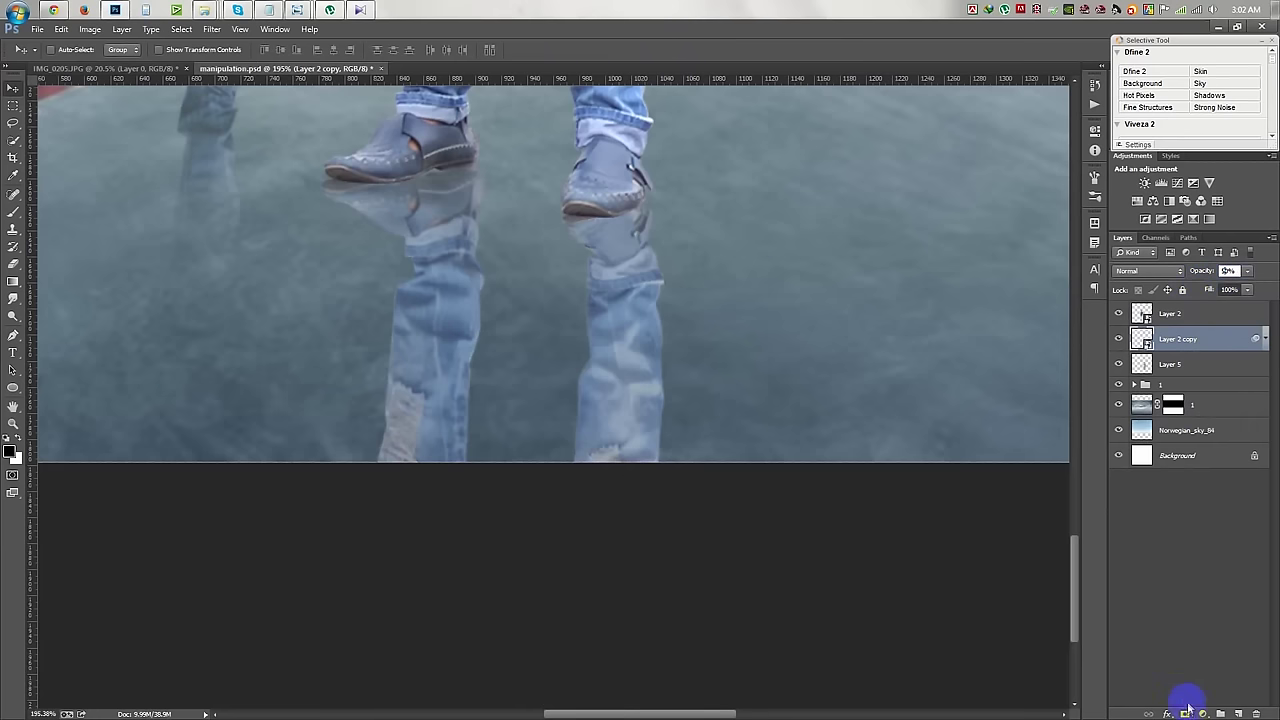
Mask the reflection and fade it out downward with black-to-white gradients, then view the whole composition.
left_click(1187, 708)
left_click(13, 281)
left_click_drag(413, 179, 440, 322)
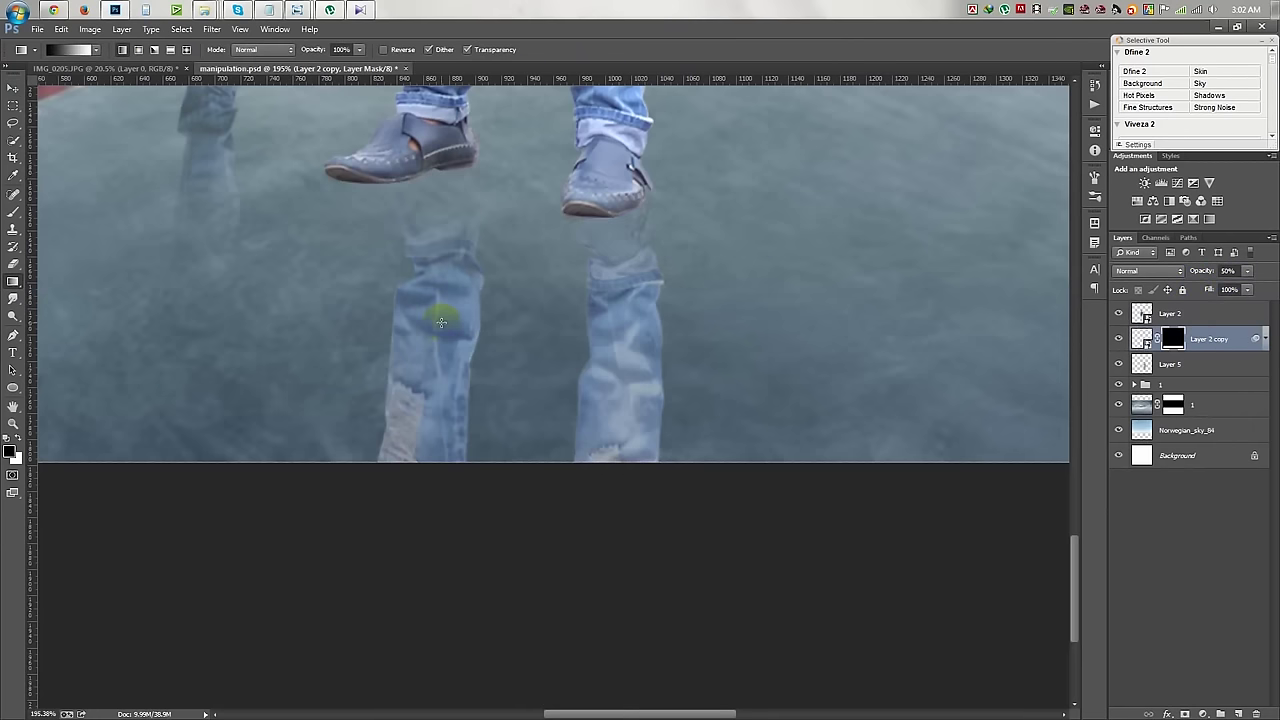
left_click_drag(436, 233, 457, 307)
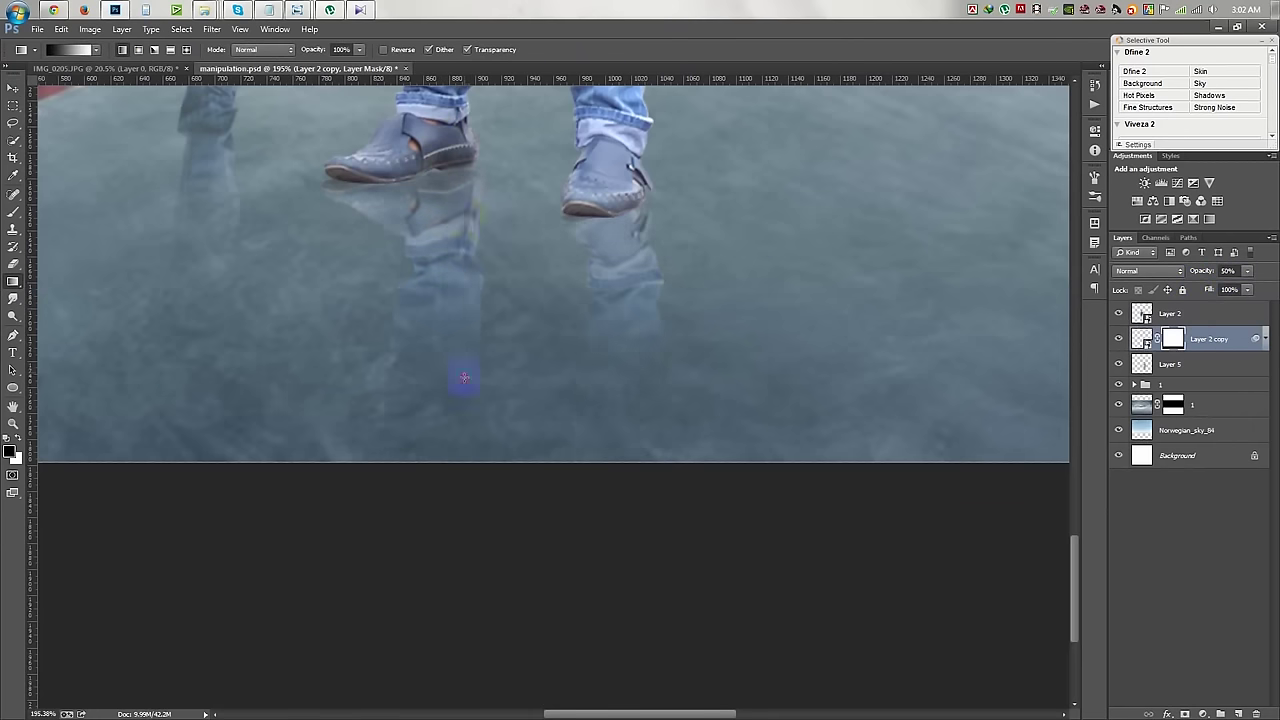
left_click_drag(475, 373, 479, 457)
key("ctrl+0")
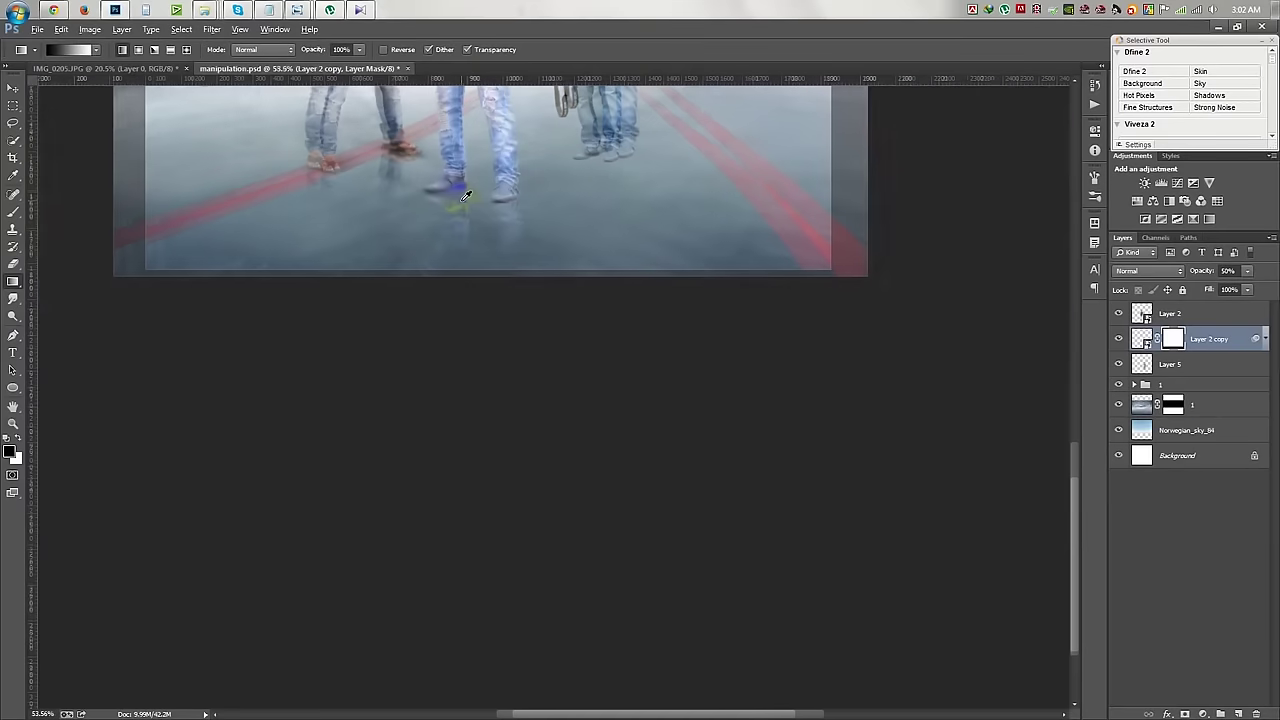
left_click(13, 88)
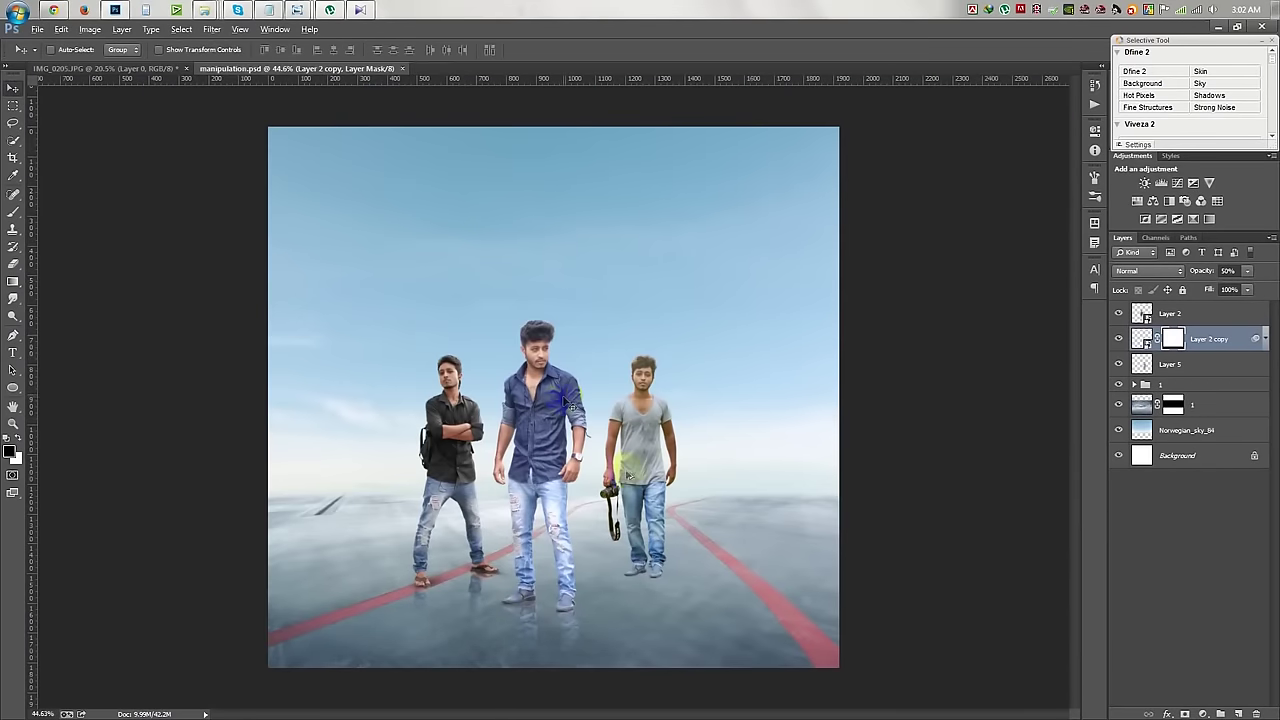
scroll(675, 549, "up", 3, "alt")
scroll(670, 520, "up", 2, "alt")
scroll(649, 449, "up", 2, "alt")
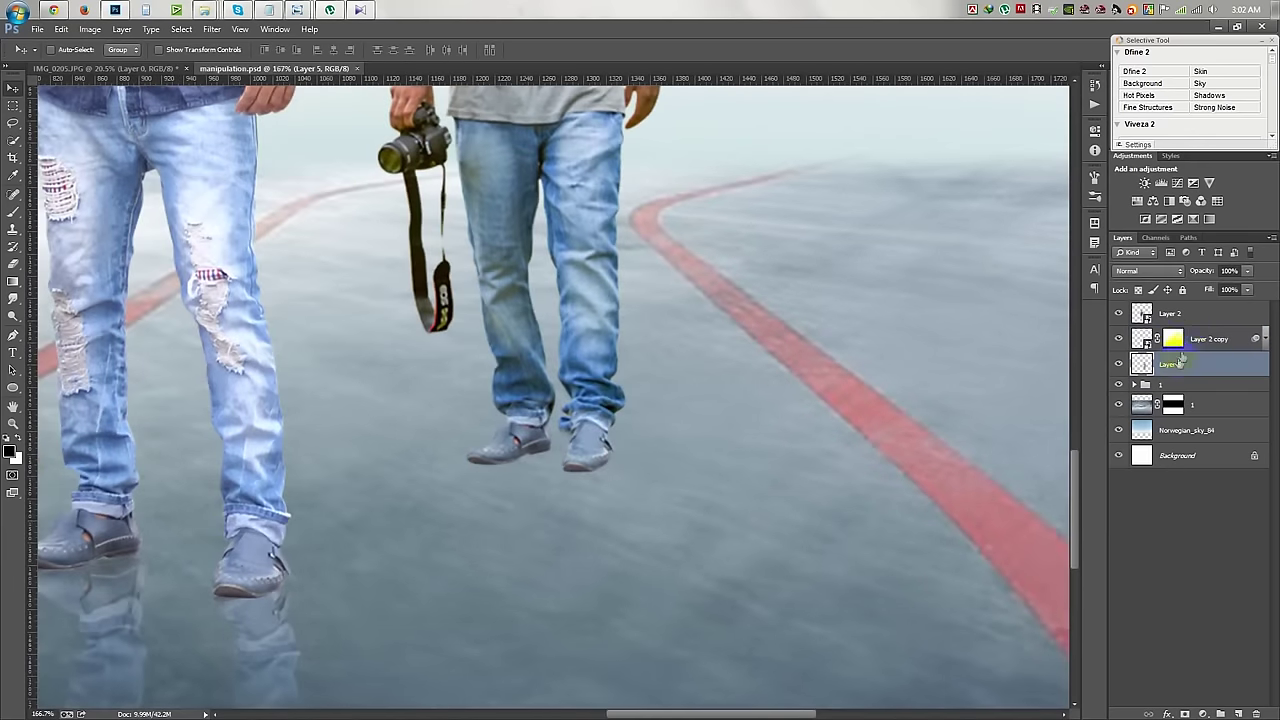
Group Layer 2 and Layer 2 copy into a group named 3.
left_click(1185, 314)
left_click(1193, 339, "shift")
key("ctrl+g")
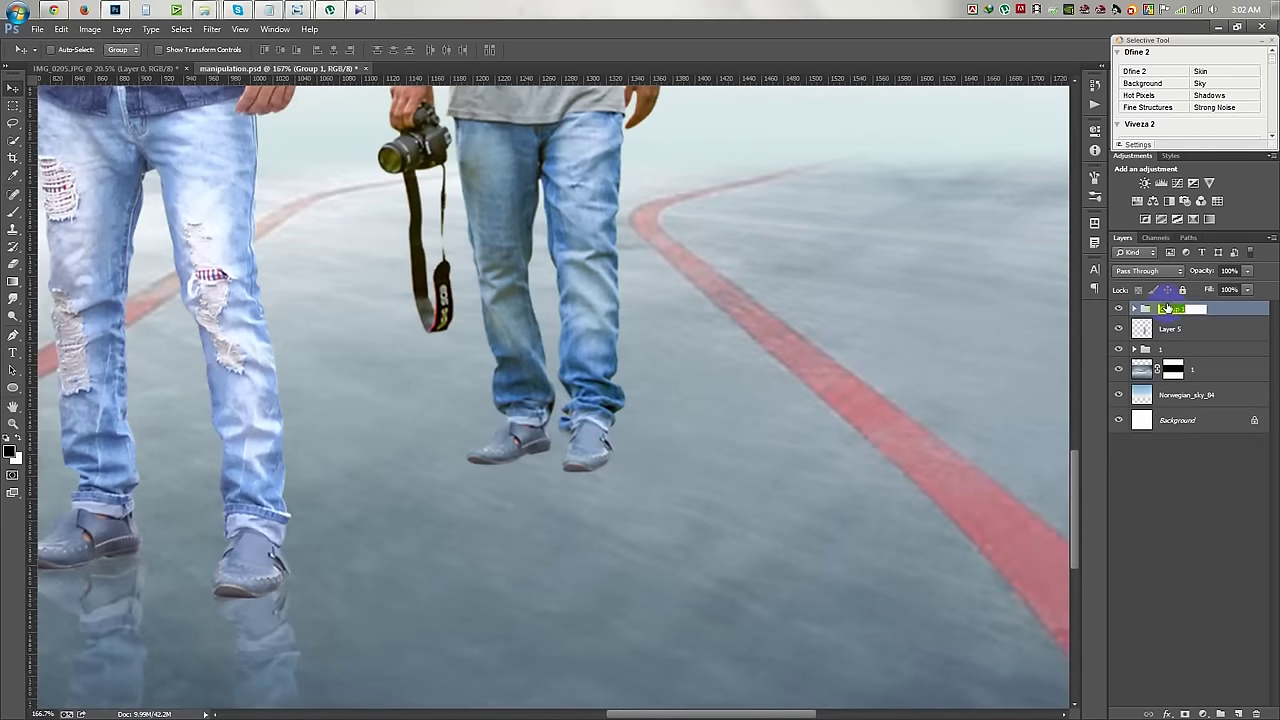
left_click(1180, 330)
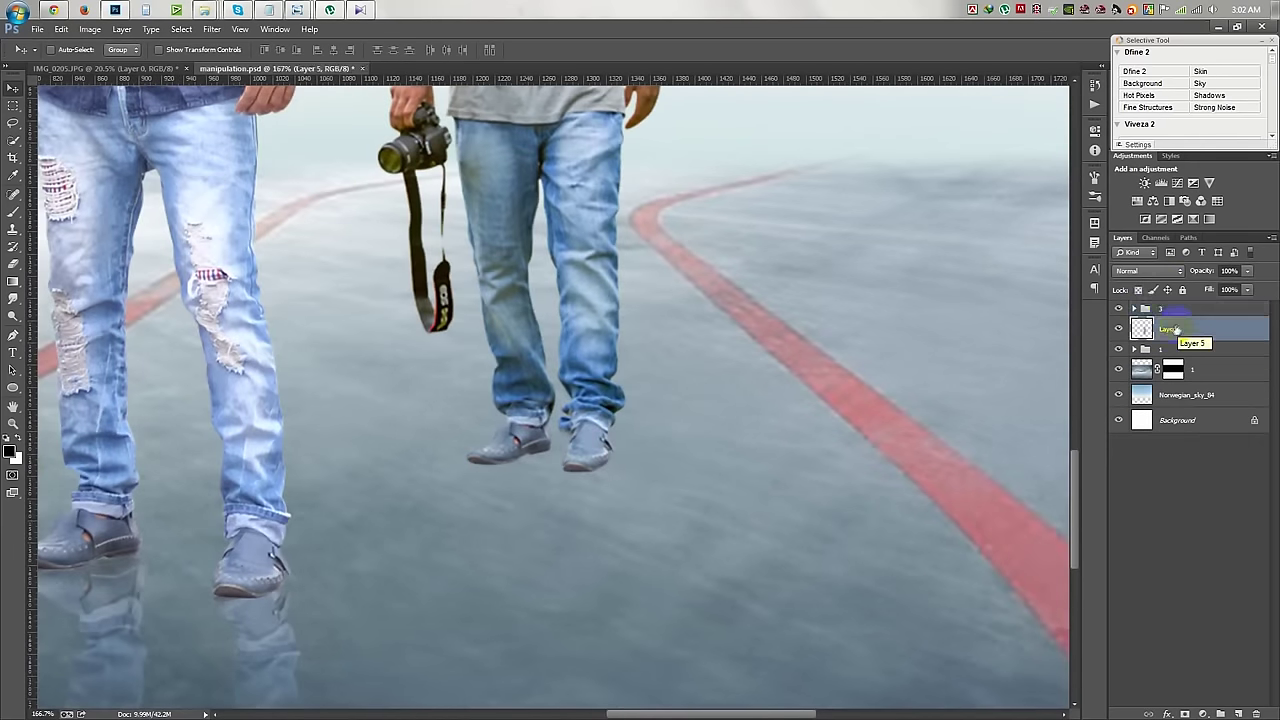
Duplicate Layer 5, flip it vertically, move it below the camera man's feet and slant it into alignment.
key("ctrl+j")
key("ctrl+t")
right_click(656, 264)
left_click(706, 480)
left_click_drag(579, 419, 547, 606)
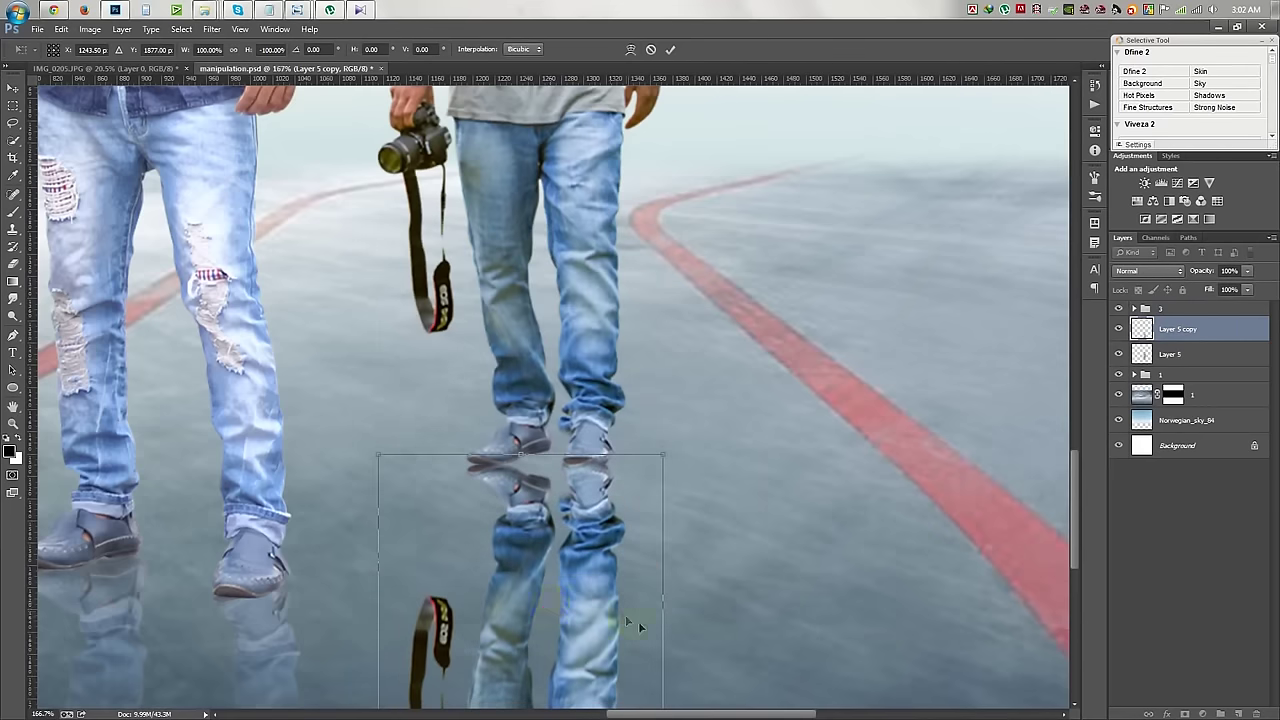
left_click_drag(666, 611, 664, 623)
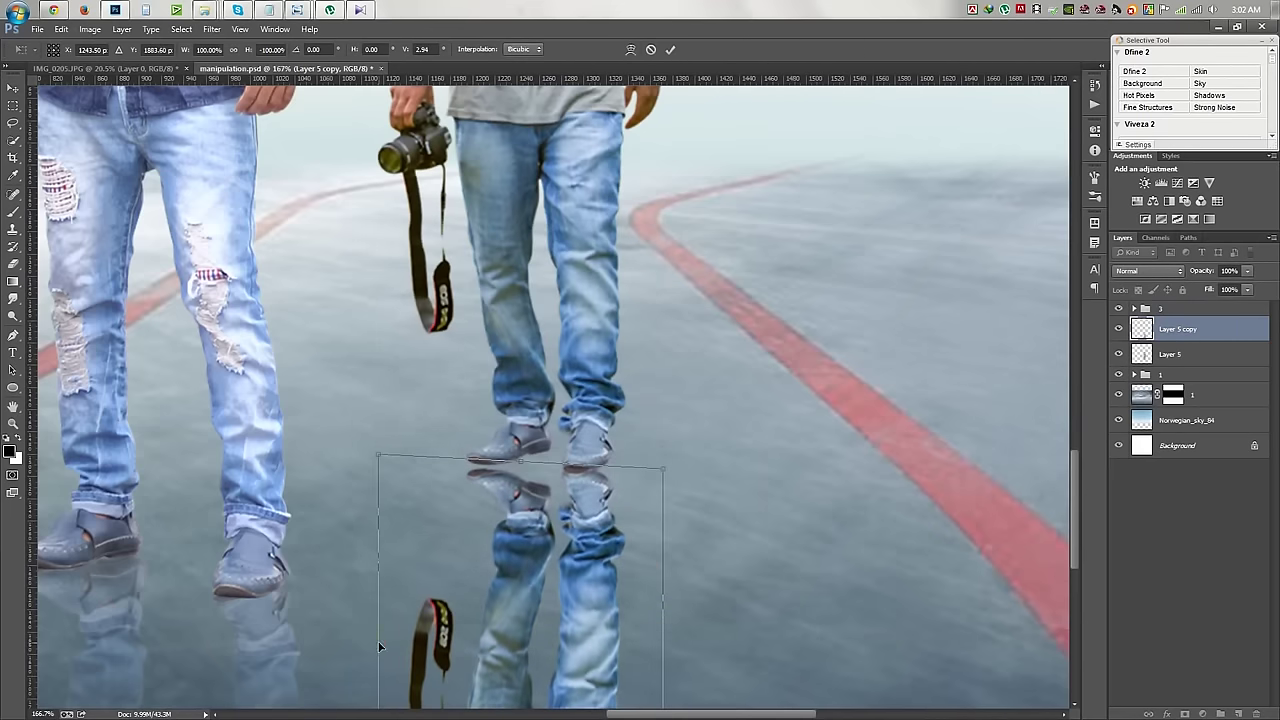
left_click_drag(379, 647, 381, 637)
key("Return")
left_click(61, 28)
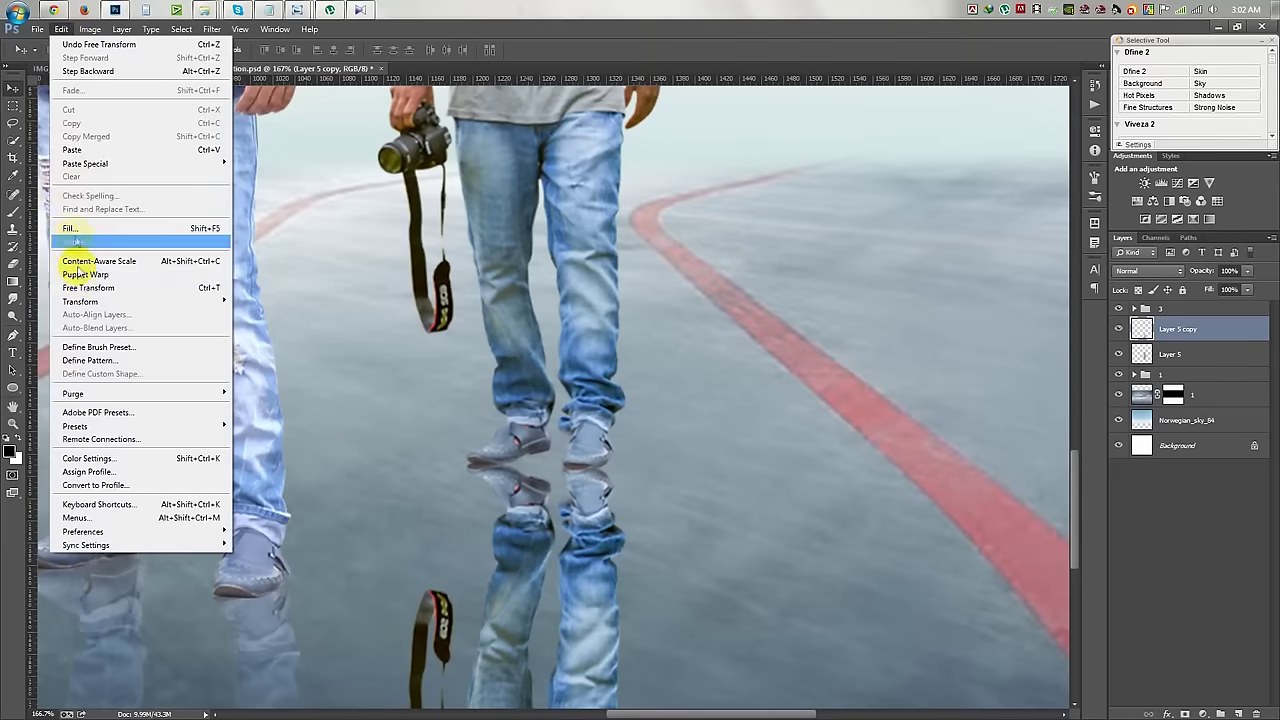
Puppet-warp the Layer 5 copy so the reflected legs align with the camera man's legs.
left_click(86, 271)
left_click(480, 464)
left_click_drag(580, 472, 538, 463)
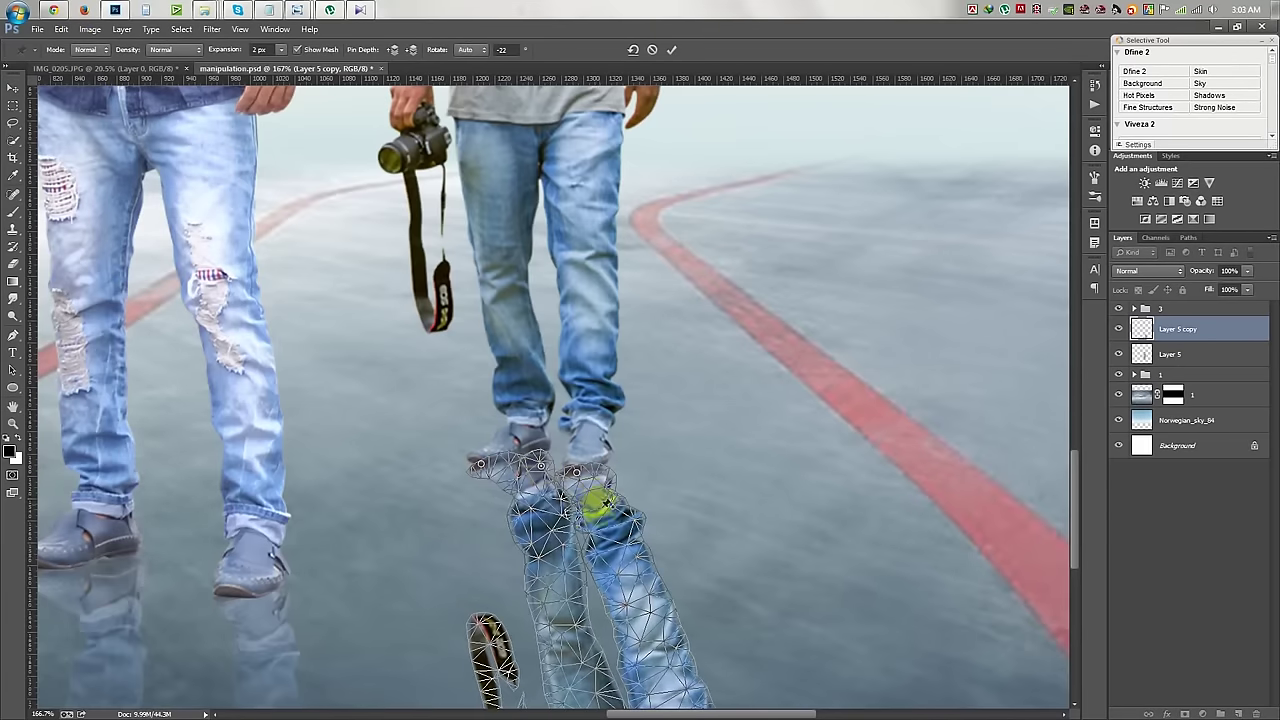
left_click_drag(566, 622, 517, 615)
mouse_move(590, 500)
left_mouse_down()
mouse_move(600, 508)
mouse_move(556, 533)
left_mouse_up()
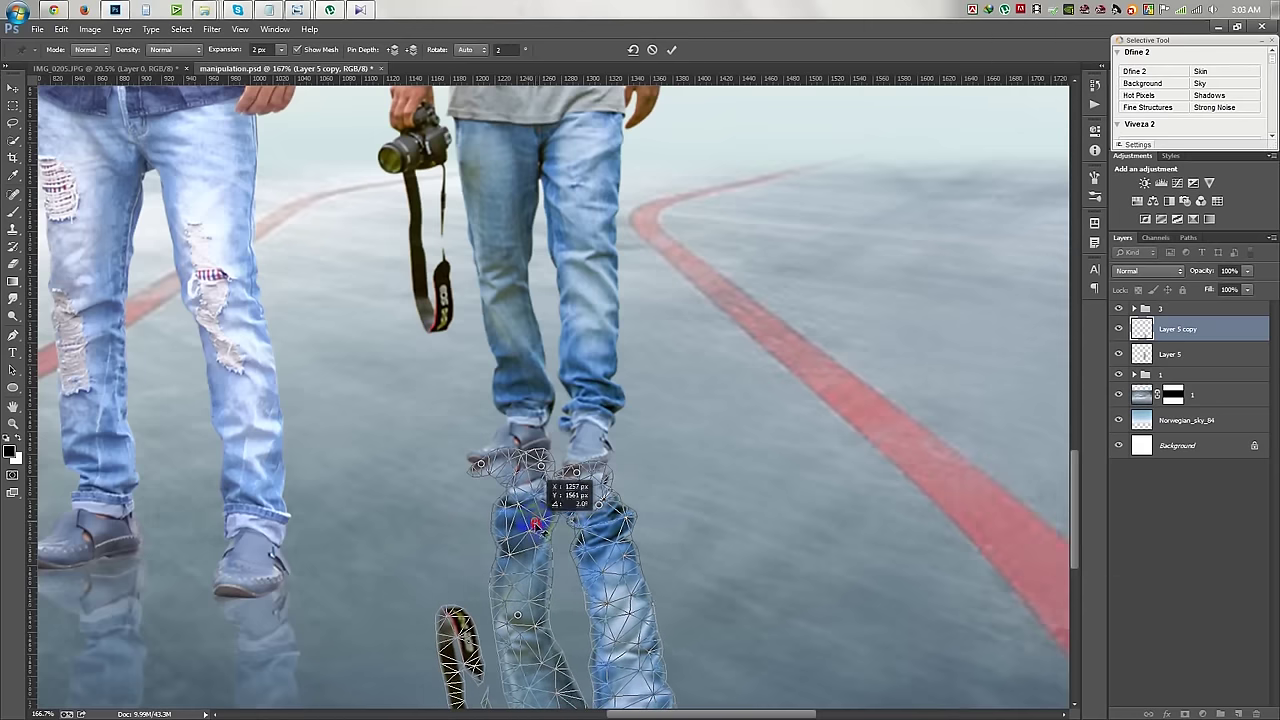
left_click_drag(515, 488, 508, 473)
left_click(671, 49)
Move the reflection below Layer 5, set 50% opacity, and gradient-mask it to fade downward.
left_click_drag(1215, 329, 1191, 362)
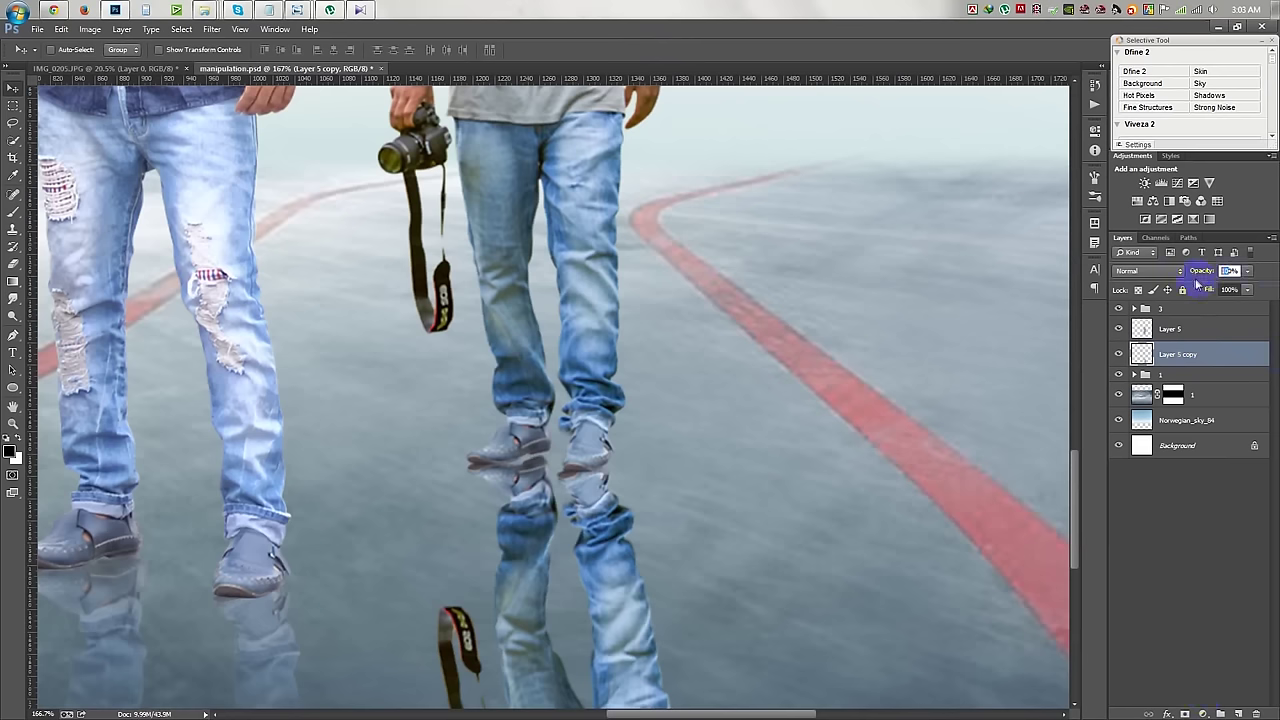
type("50")
key("Return")
left_click(1183, 712)
key("g")
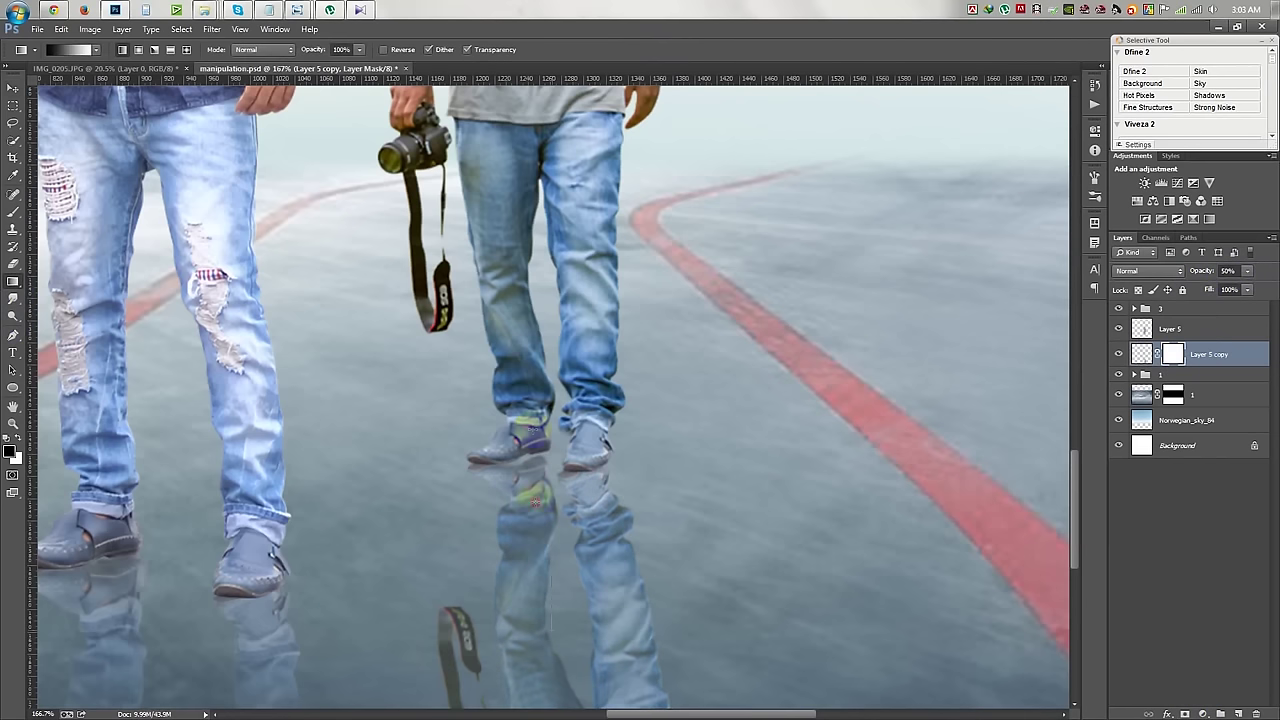
left_click_drag(560, 580, 528, 426)
left_click(13, 88)
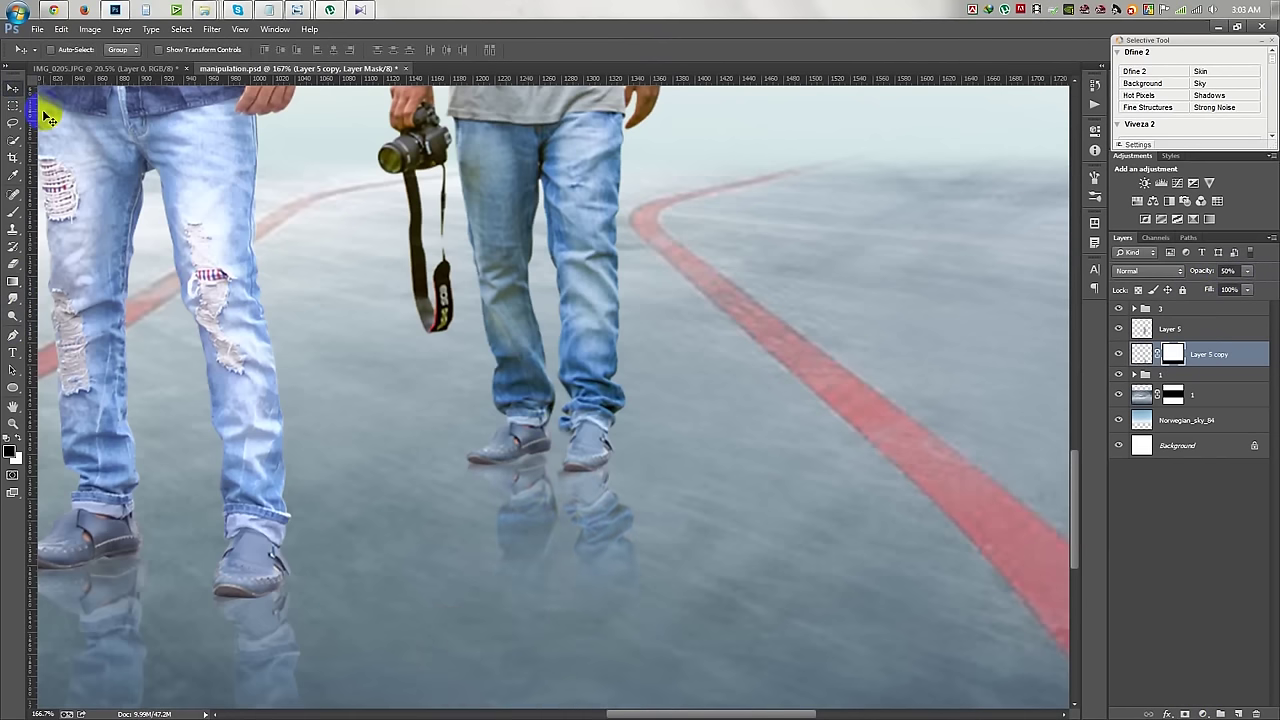
Check Layer 6 copy inside group 1, then group Layer 5 and its copy as group 2.
scroll(320, 215, "down", 5)
scroll(329, 228, "down", 3)
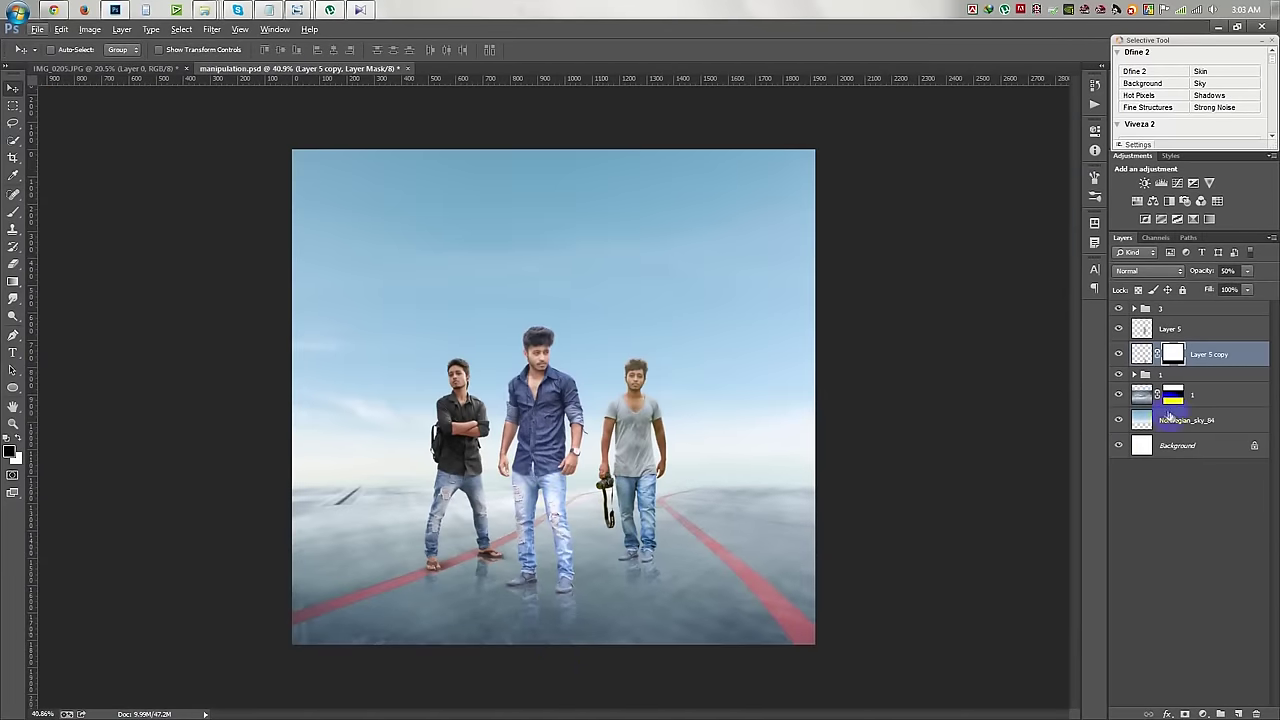
left_click(1134, 374)
left_click(1200, 420)
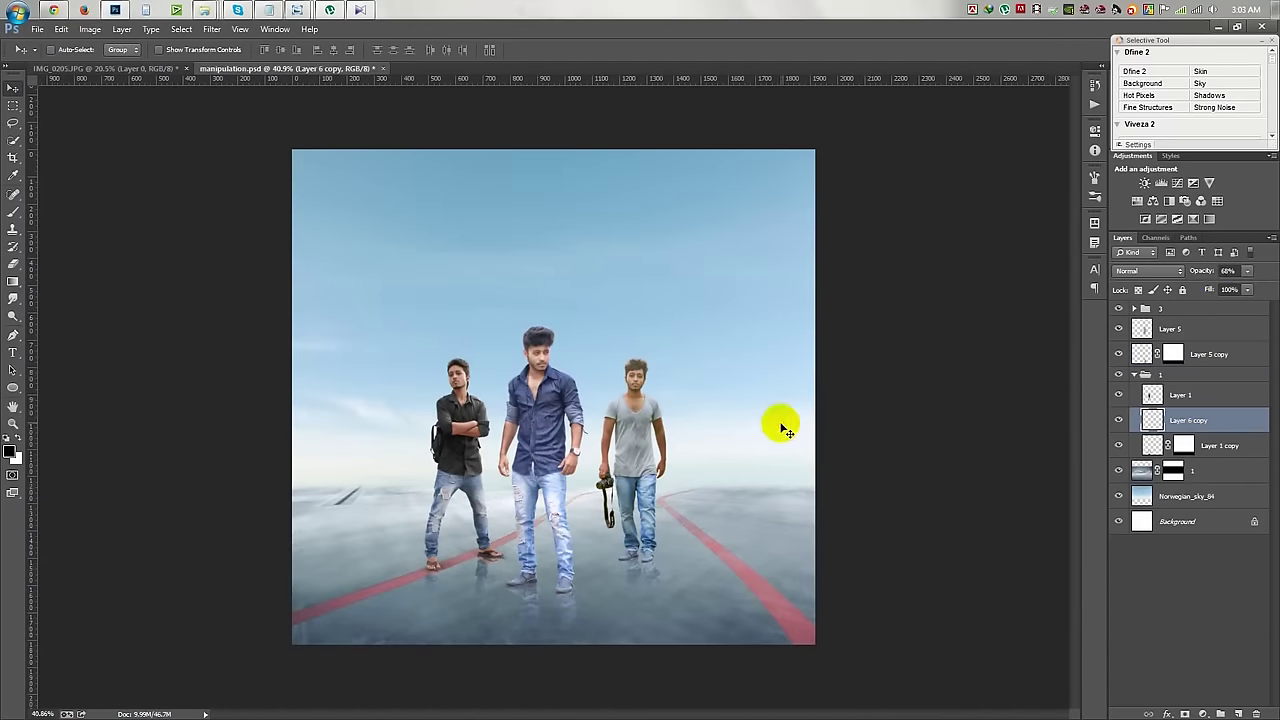
left_click(1134, 374)
left_click(1170, 328)
left_click(1172, 354, "shift")
key("ctrl+g")
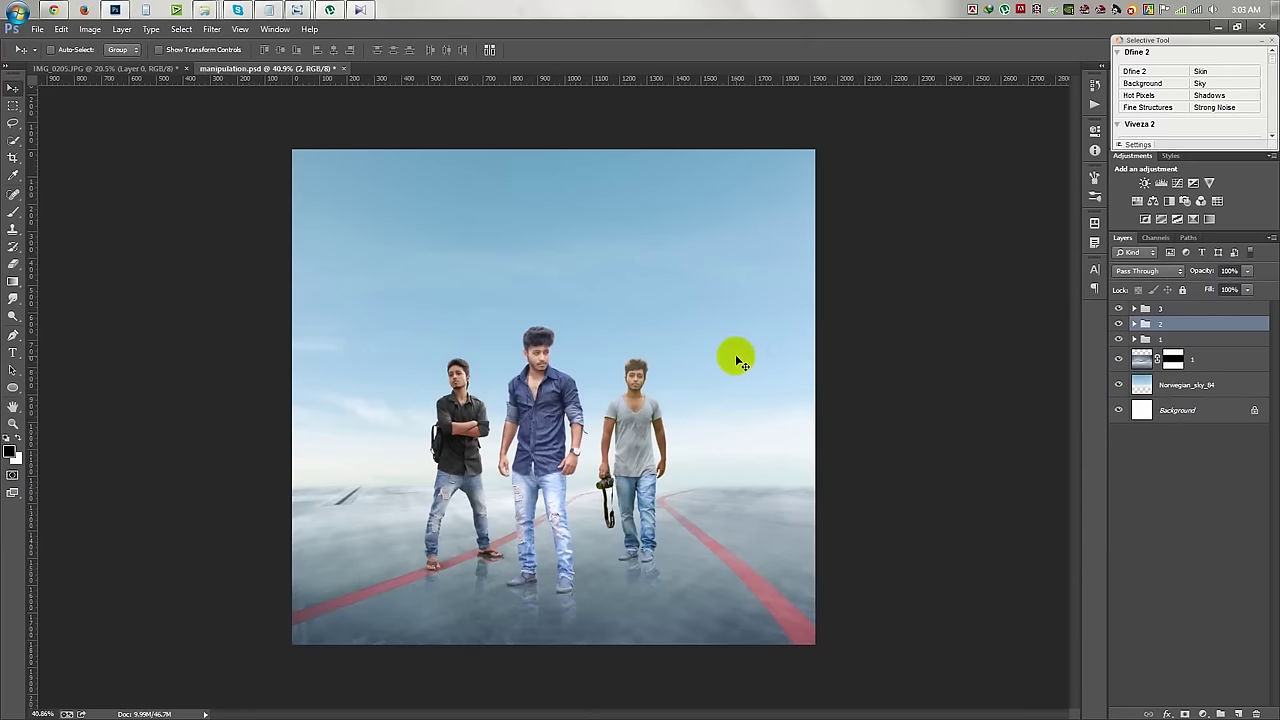
left_click(12, 165)
Crop the canvas to a tall portrait 1284 px wide, extending the top above the image.
left_click_drag(293, 365, 371, 412)
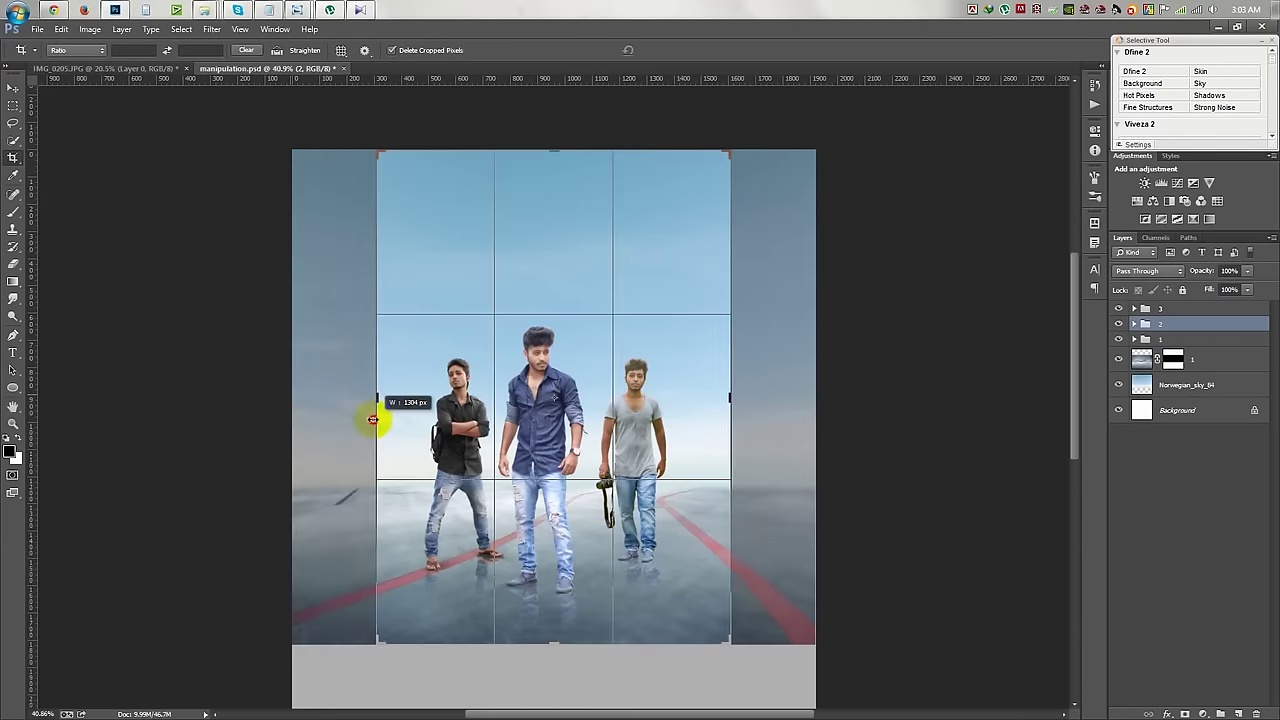
left_click(730, 405)
left_click(726, 400)
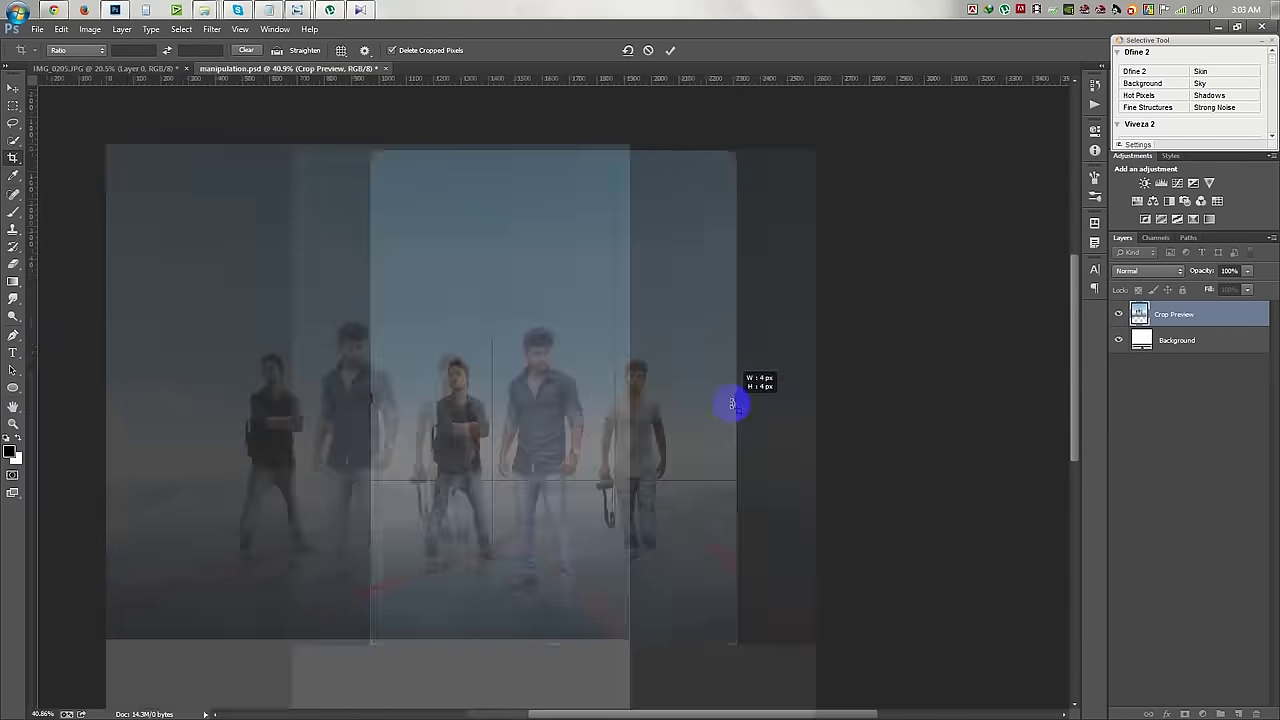
left_click_drag(735, 398, 731, 399)
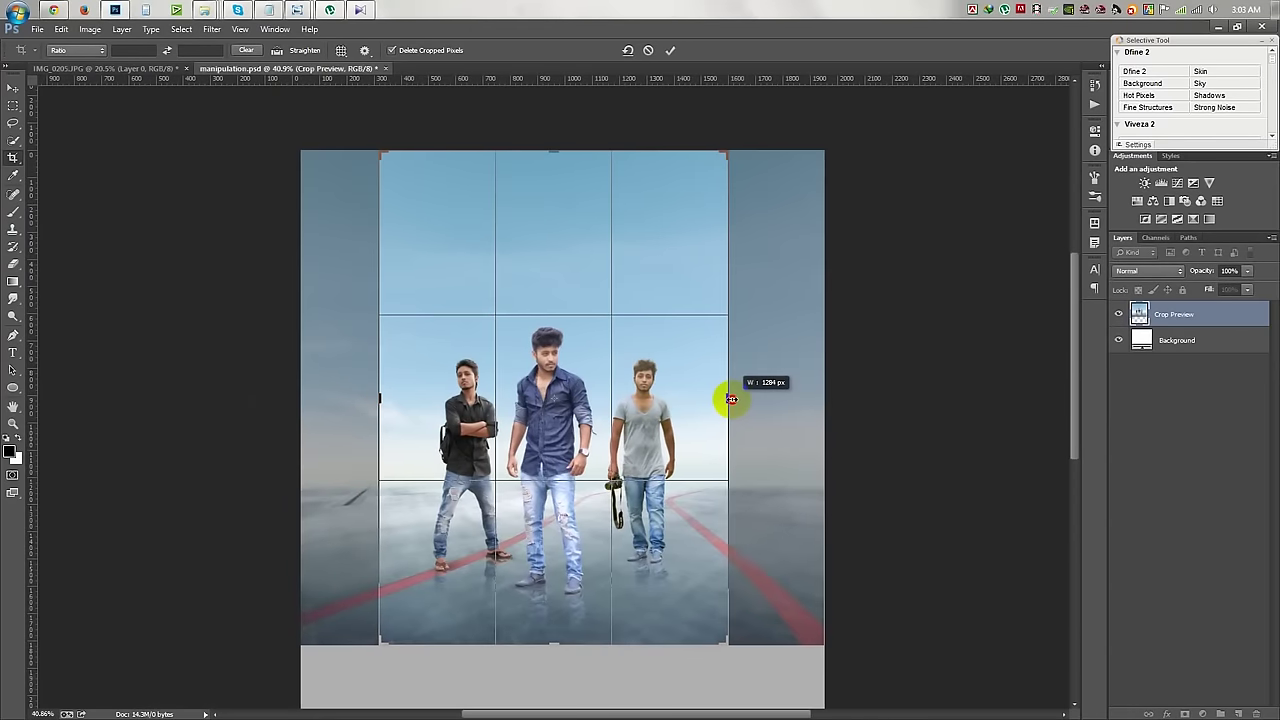
left_click_drag(556, 151, 588, 117)
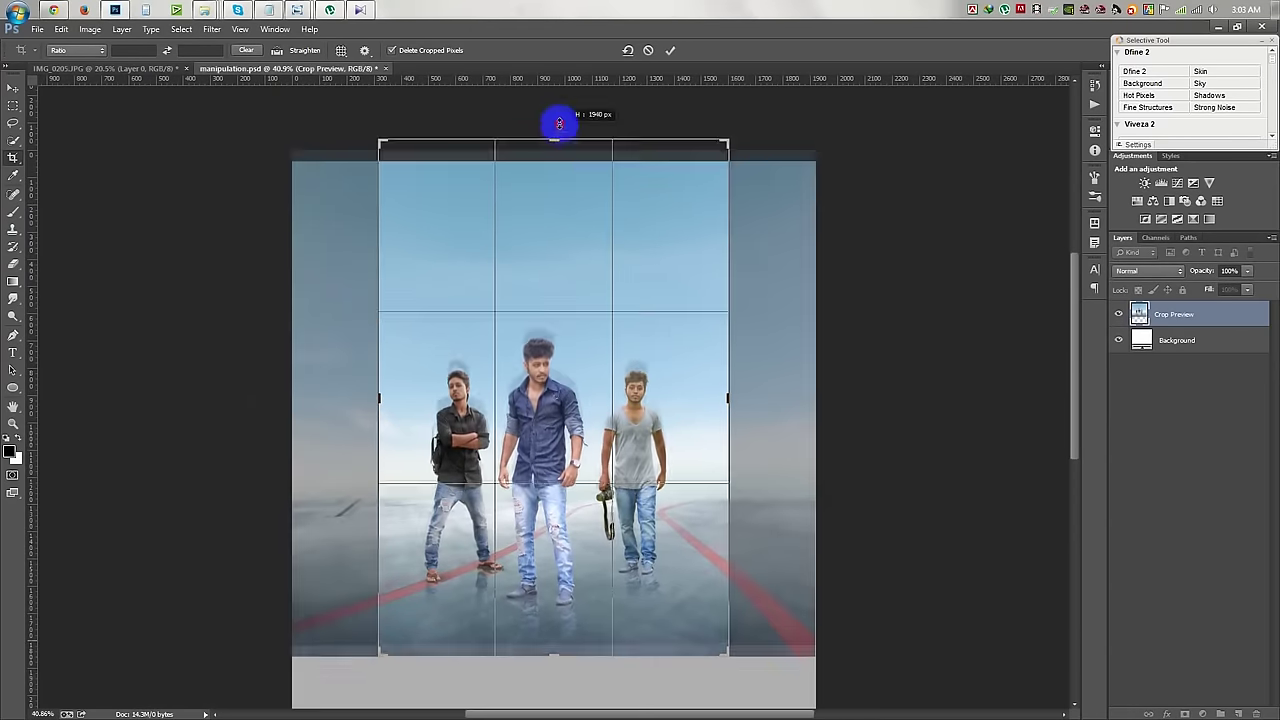
key("Return")
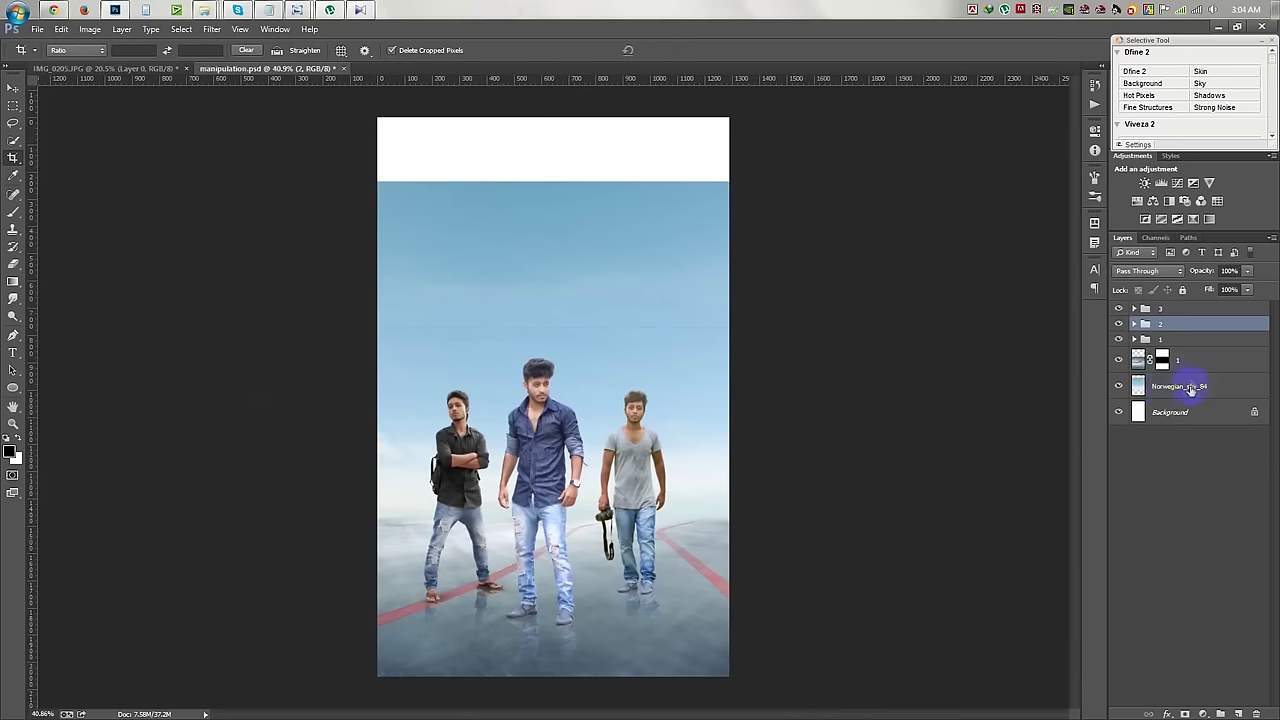
Stretch the Norwegian_sky_84 layer upward to about 118% so it reaches the canvas top.
left_click(1190, 385)
key("ctrl+t")
left_click_drag(560, 180, 595, 112)
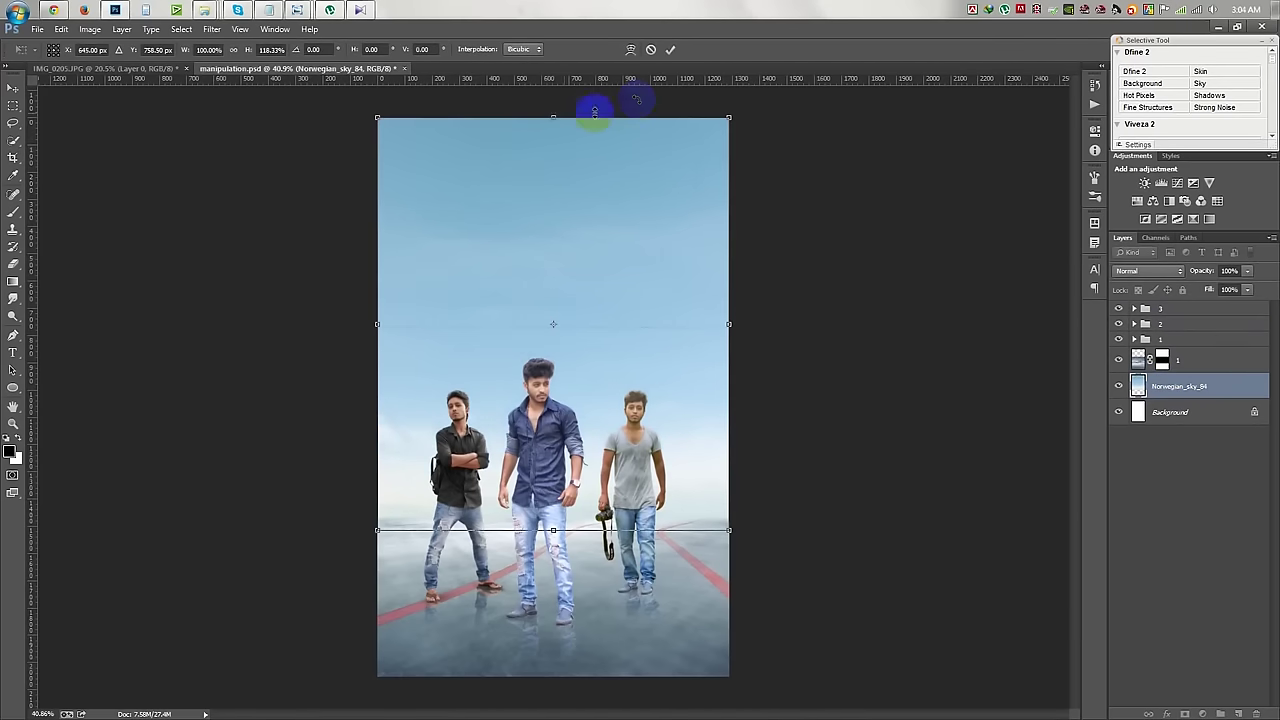
key("Return")
Transform layer 1, then recrop the portrait with an adjusted top edge.
key("c")
left_click(1176, 355)
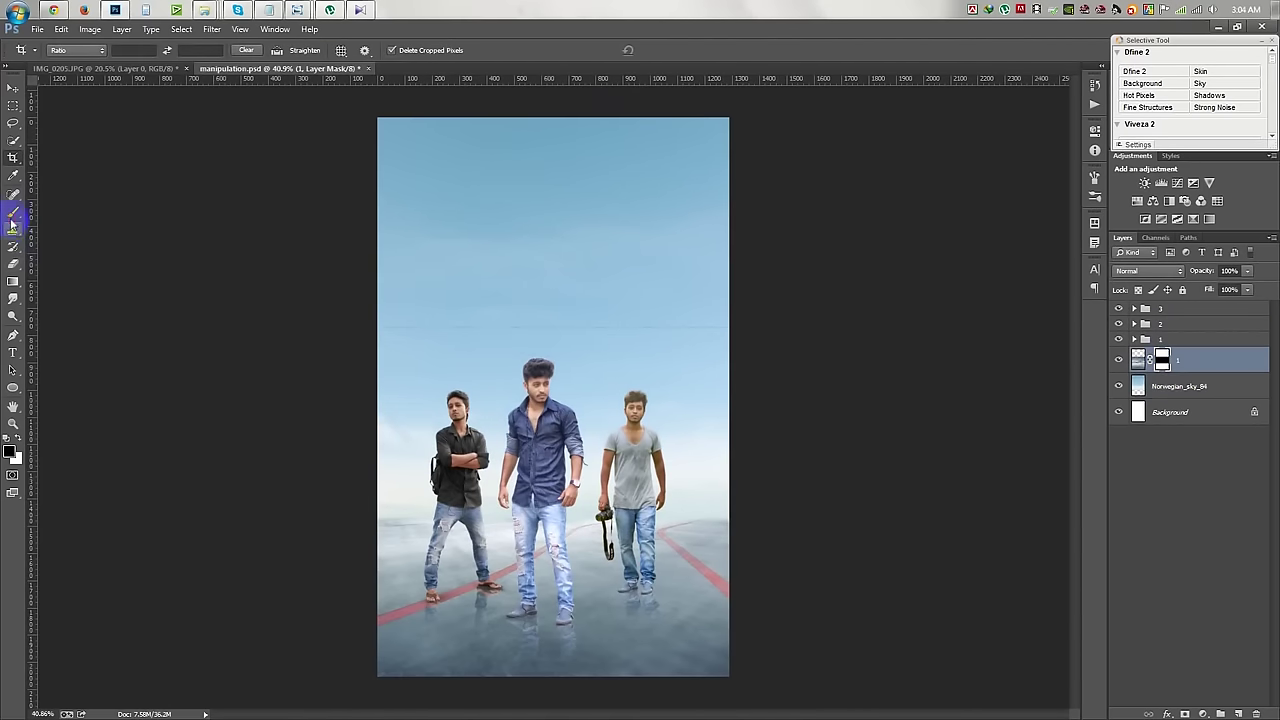
left_click(13, 214)
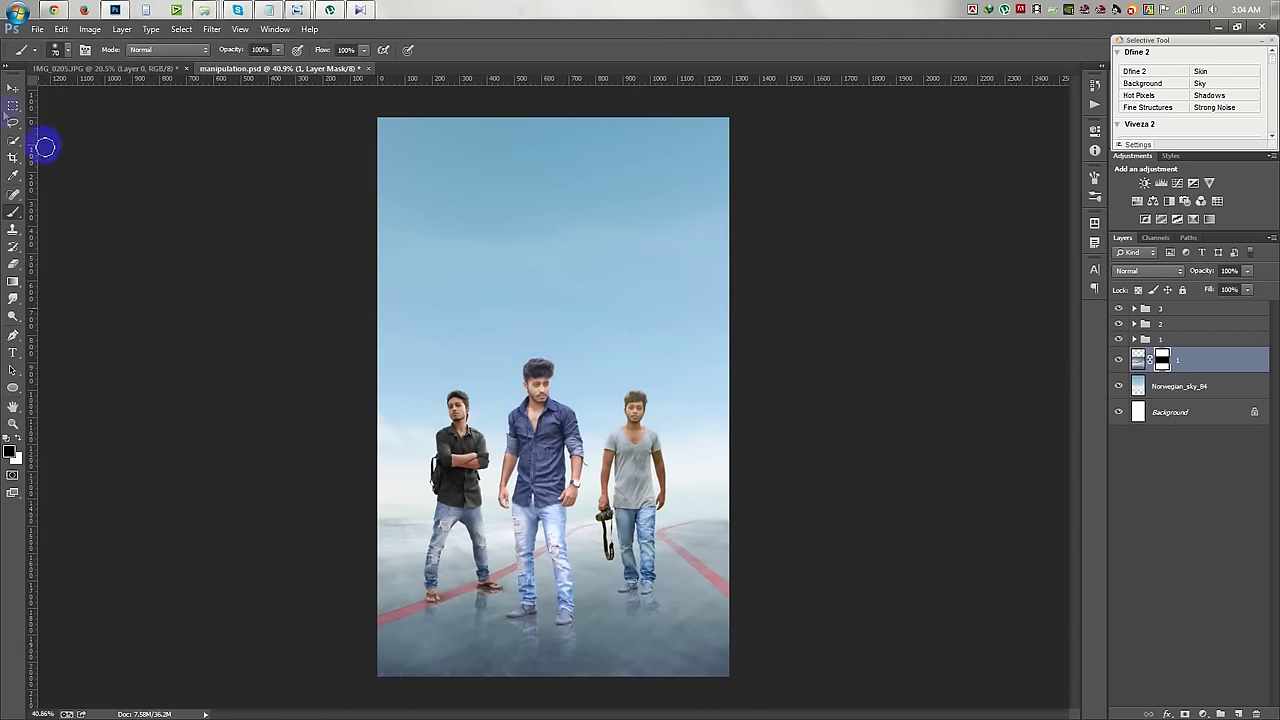
key("ctrl+t")
left_click(670, 49)
left_click(13, 157)
left_click_drag(560, 110, 596, 117)
left_click(669, 49)
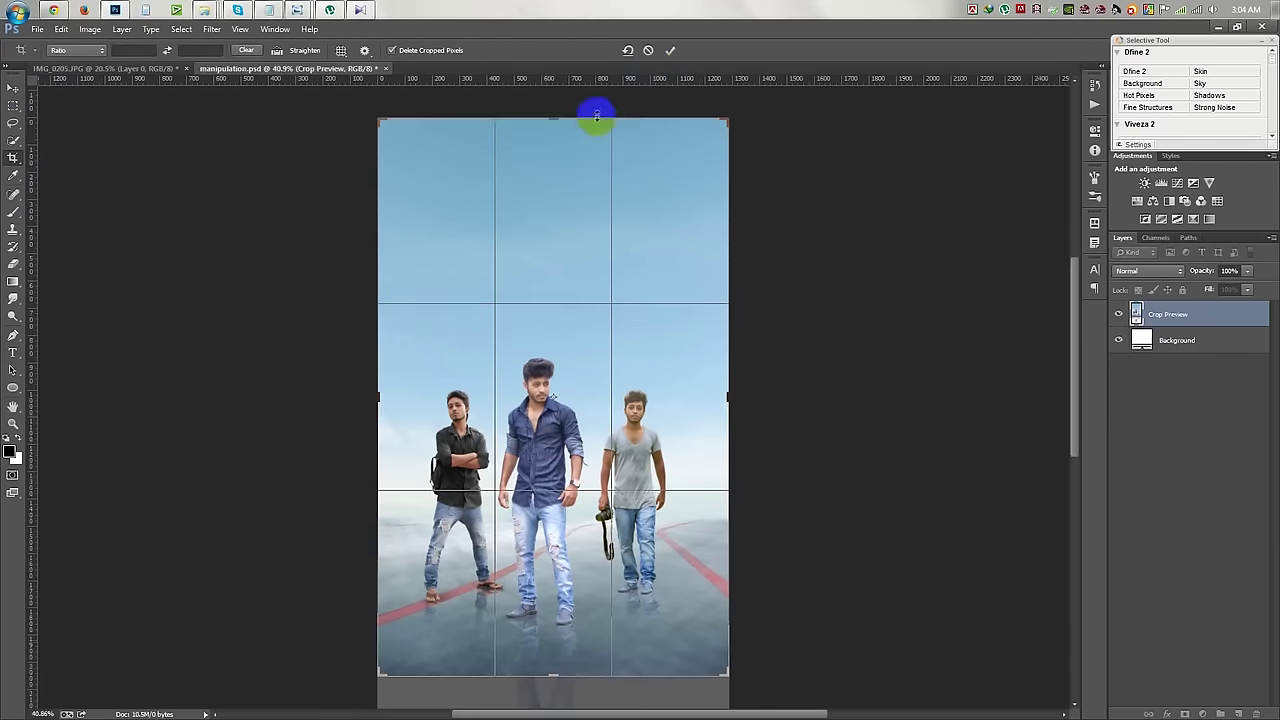
left_click(670, 49)
Fit the cropped portrait on screen and select Layer 5 inside group 2.
key("v")
key("ctrl+0")
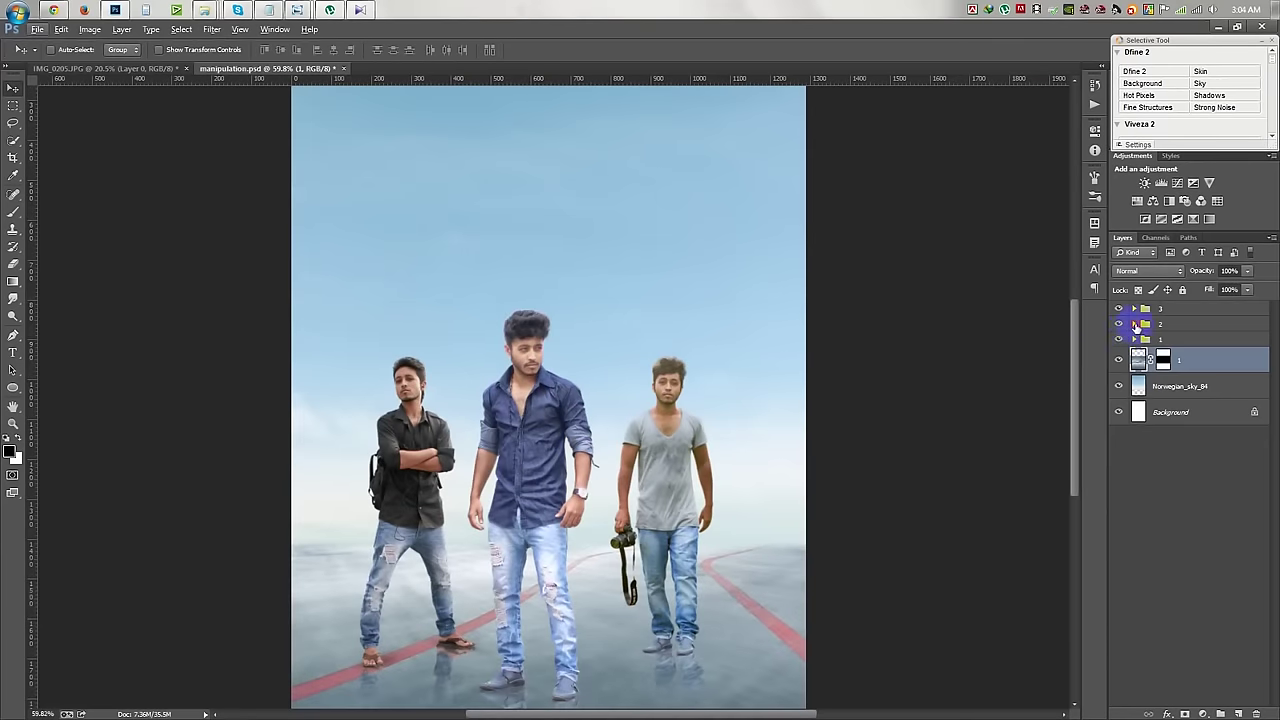
left_click(1134, 324)
left_click(1175, 344)
left_click(89, 29)
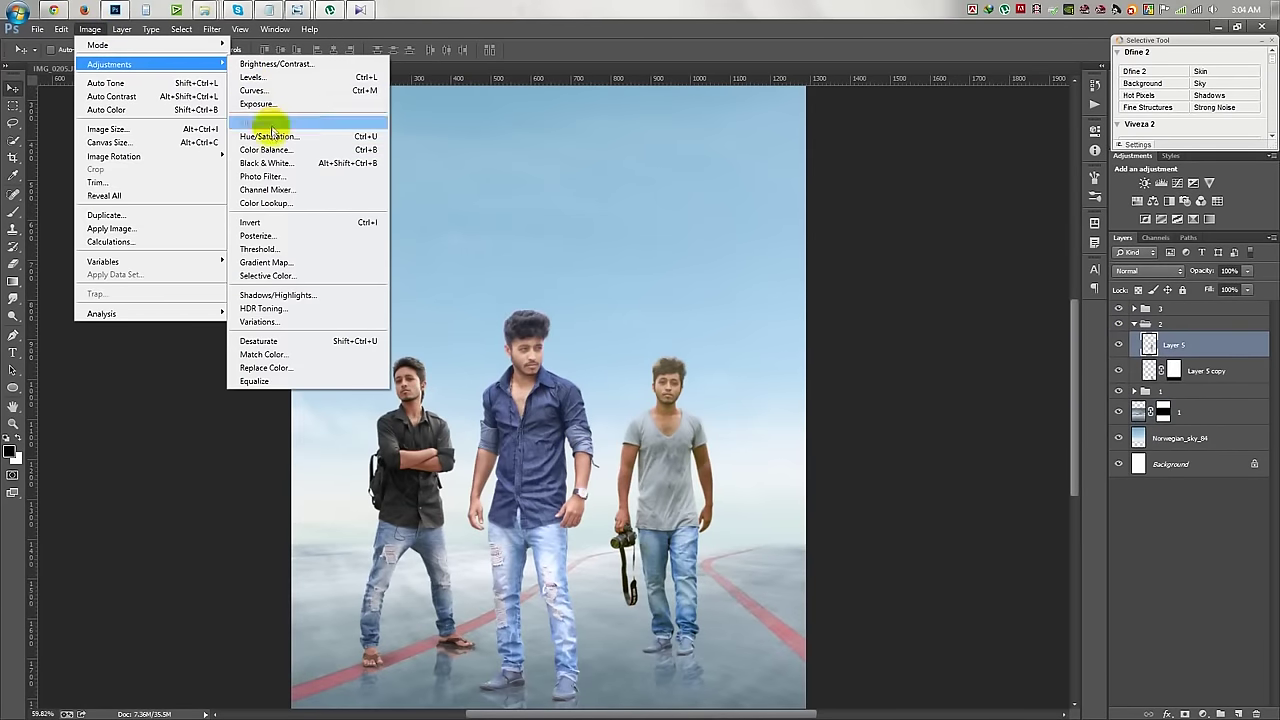
Apply a midtone Color Balance of about -10 / -14 / -15 to Layer 5.
left_click(265, 149)
left_click_drag(773, 218, 770, 220)
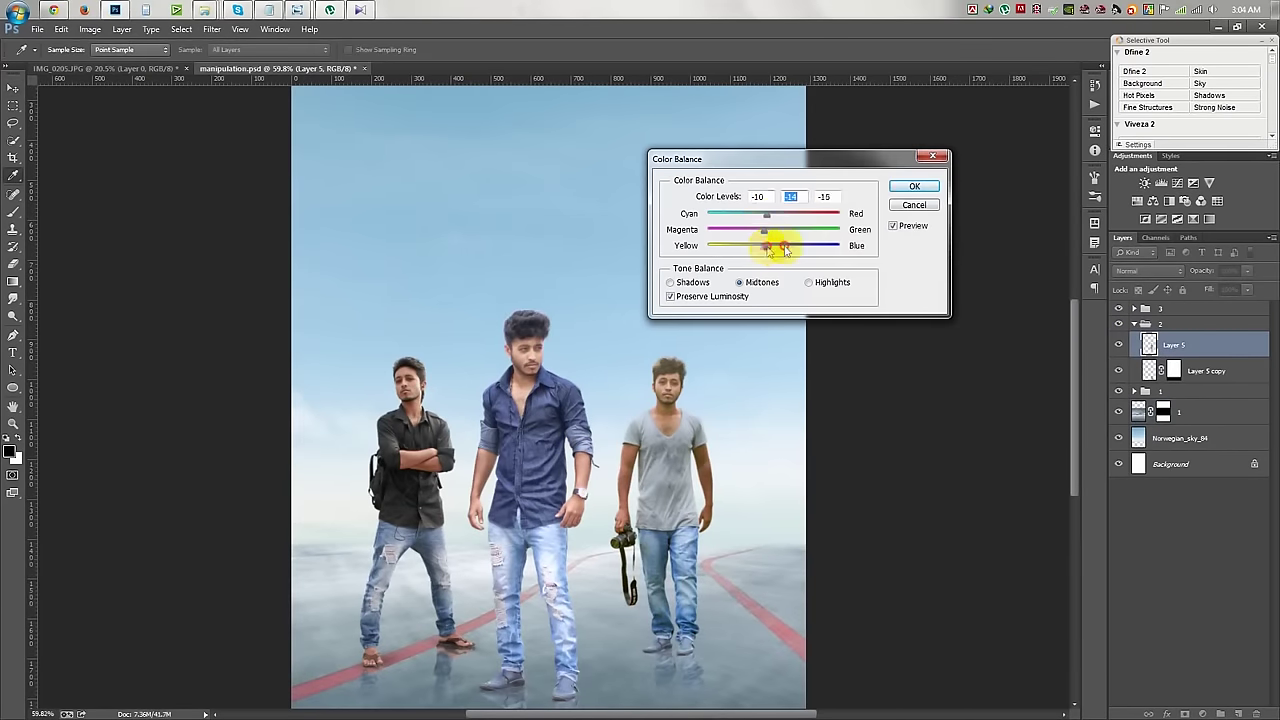
left_click(914, 186)
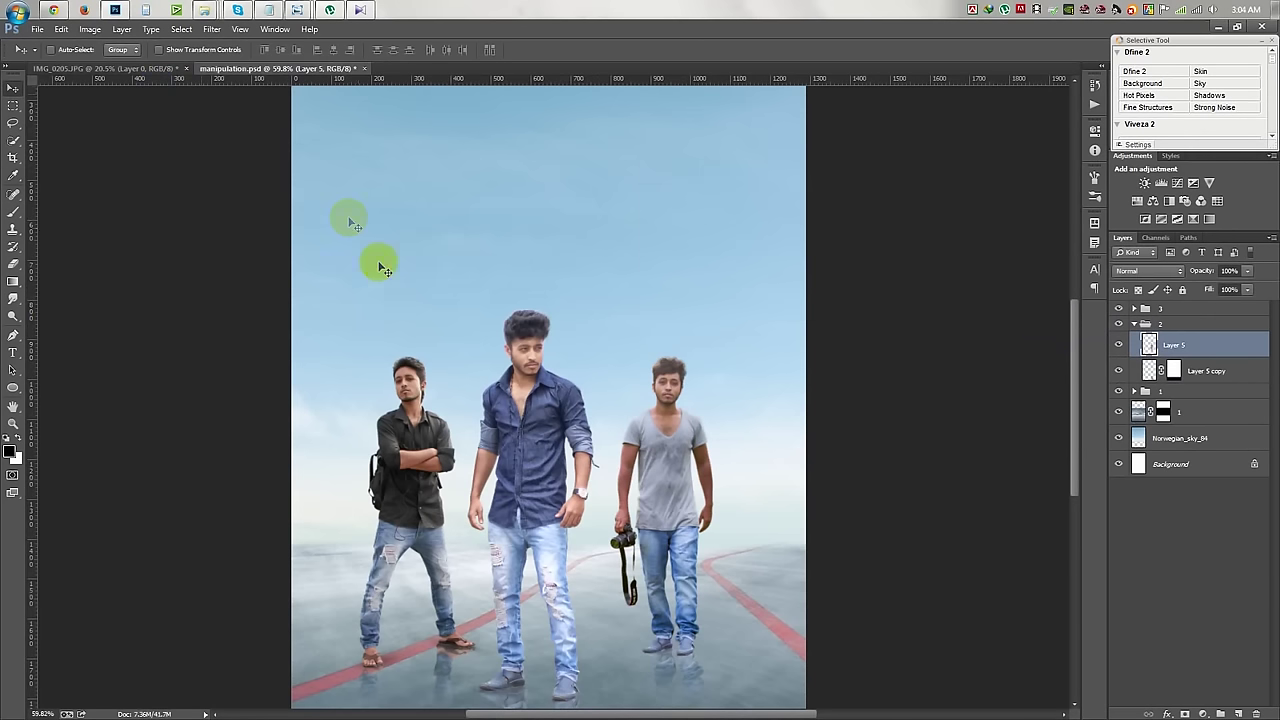
Collapse group 2 and add a new empty layer above layer 1.
left_click(1134, 324)
scroll(646, 474, "down", 2)
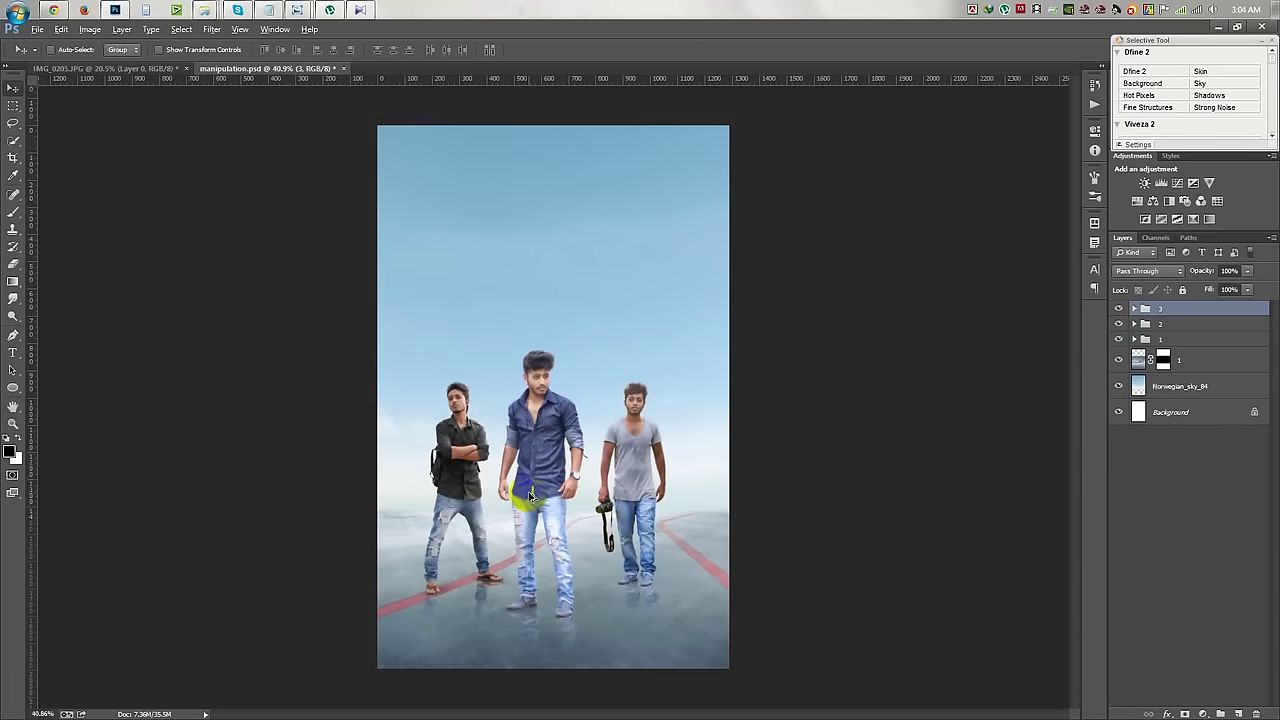
scroll(646, 474, "up", 1)
left_click(1200, 360)
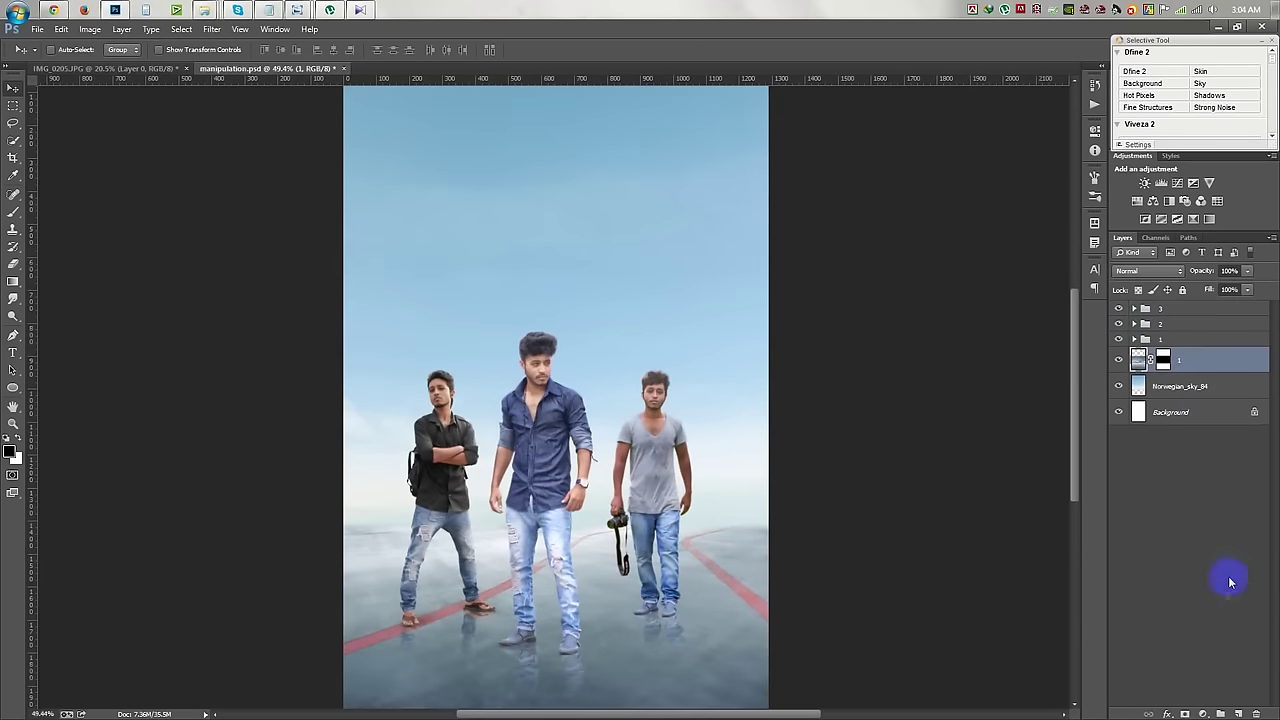
left_click(1238, 713)
Set up a soft brush, trying and undoing a dark test stroke on the sky.
left_click(17, 214)
right_click(500, 367)
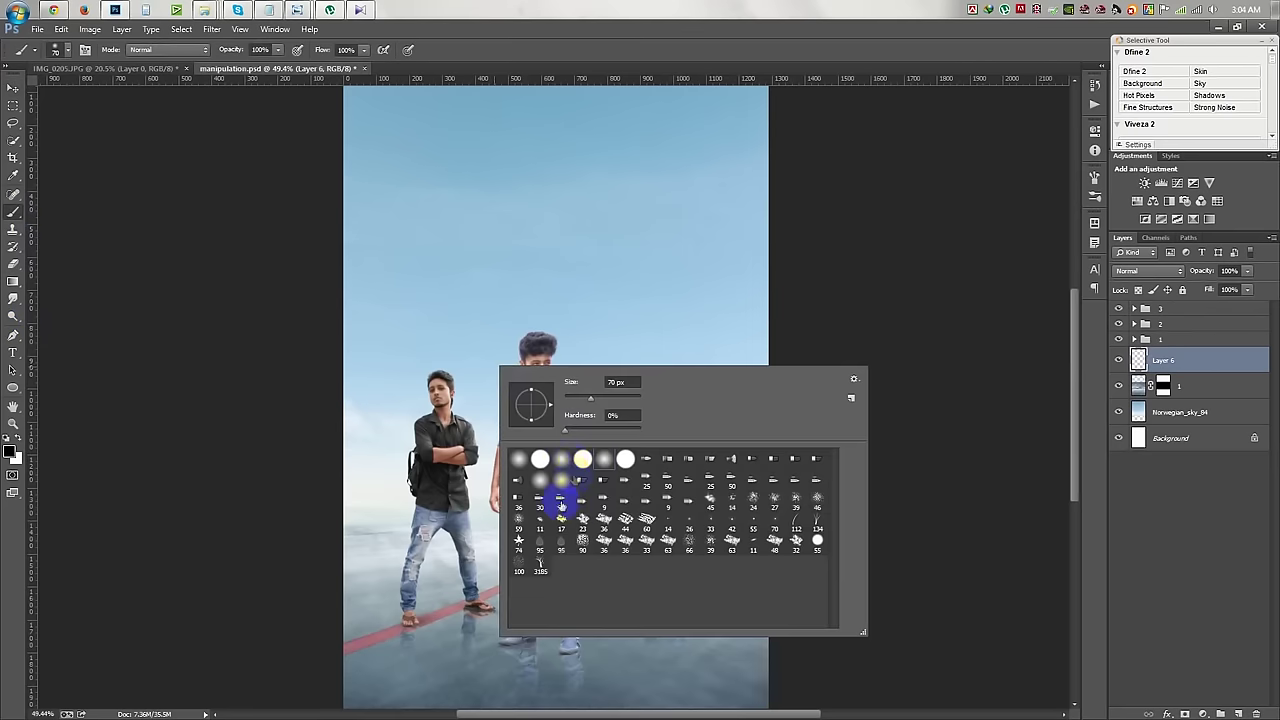
left_click(620, 50)
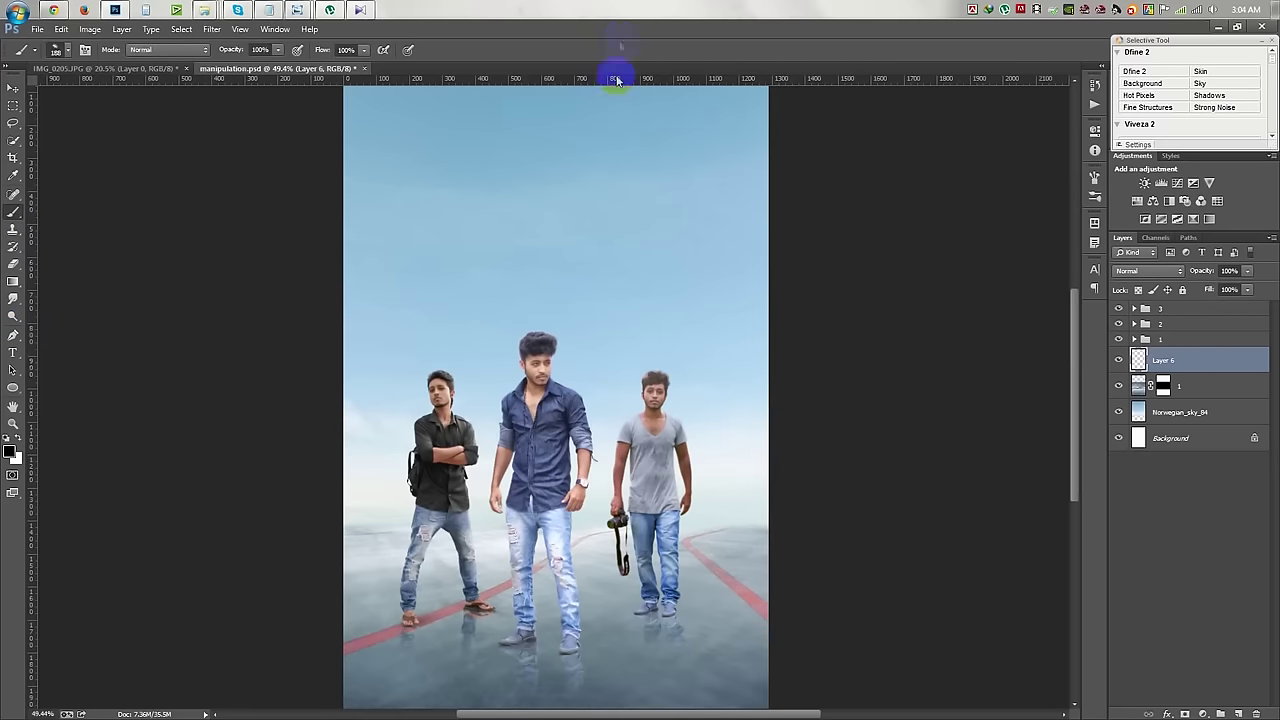
left_click_drag(485, 417, 371, 472)
key("ctrl+z")
Sample pale cyan ebf2f3 from the sky and paint soft haze along the horizon behind the men.
left_click(19, 447)
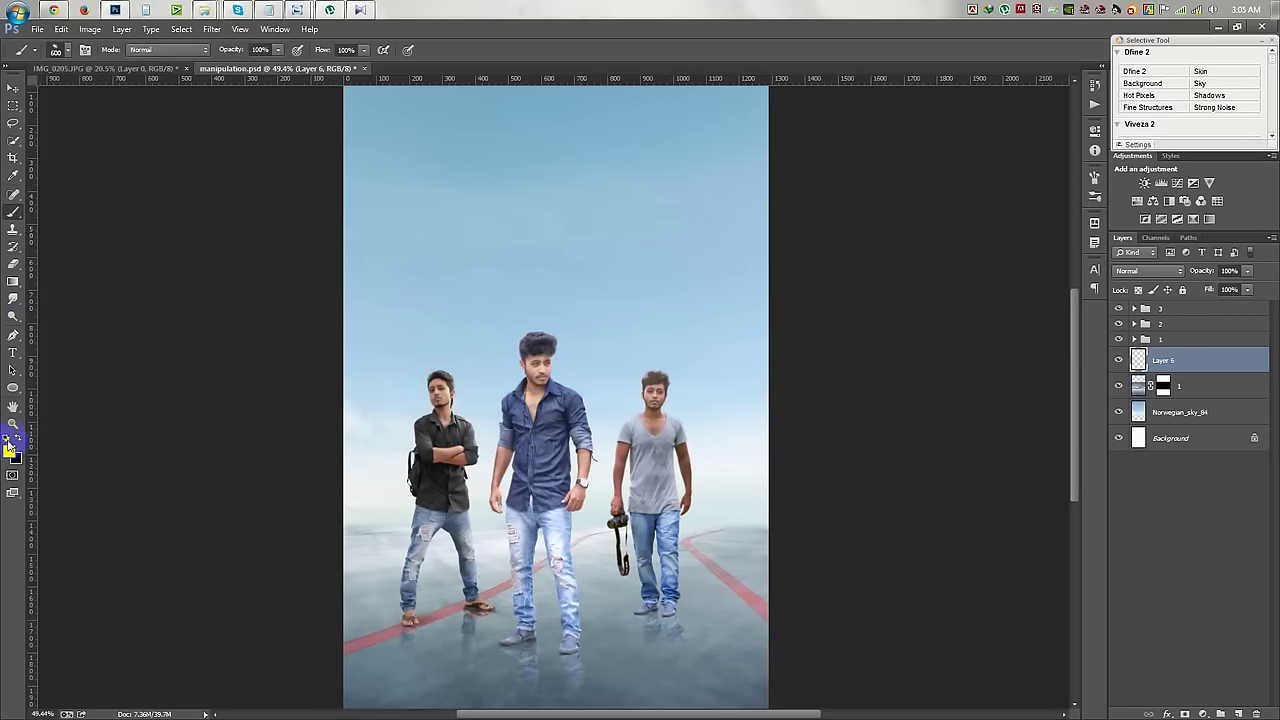
left_click(16, 458)
left_click(651, 337)
left_click(375, 470)
left_click(487, 422)
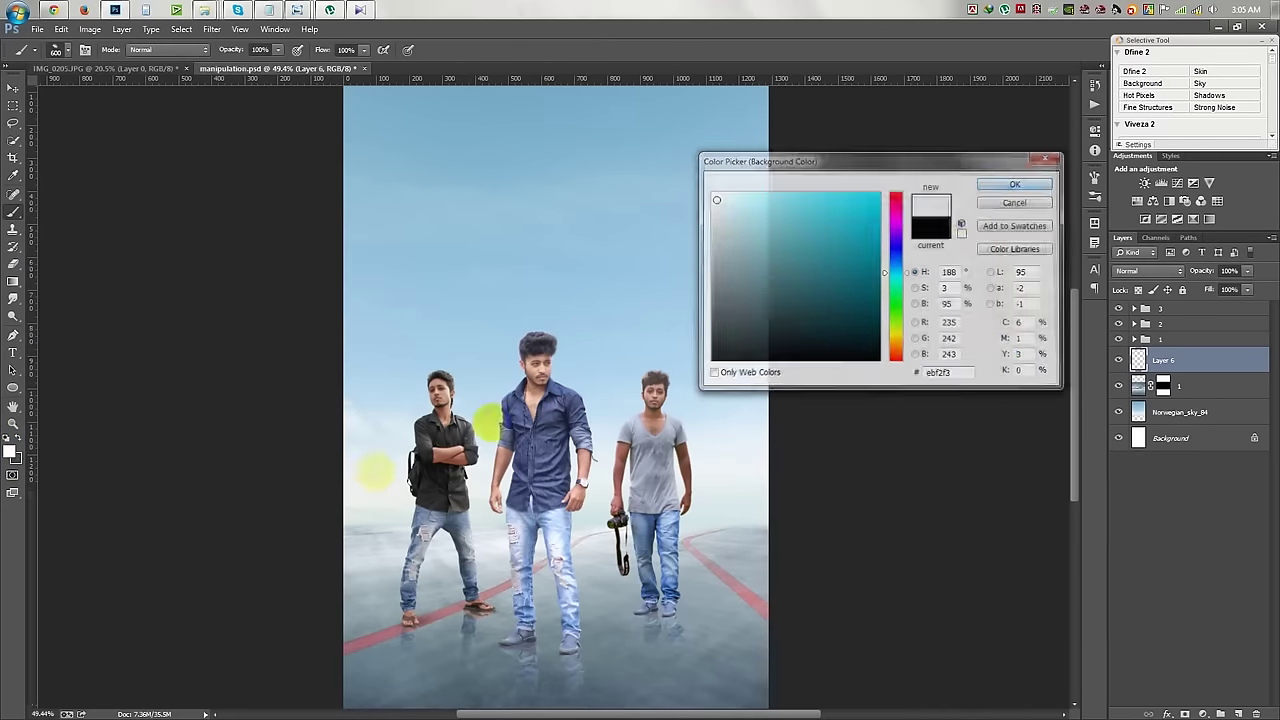
key("Return")
left_click(435, 480)
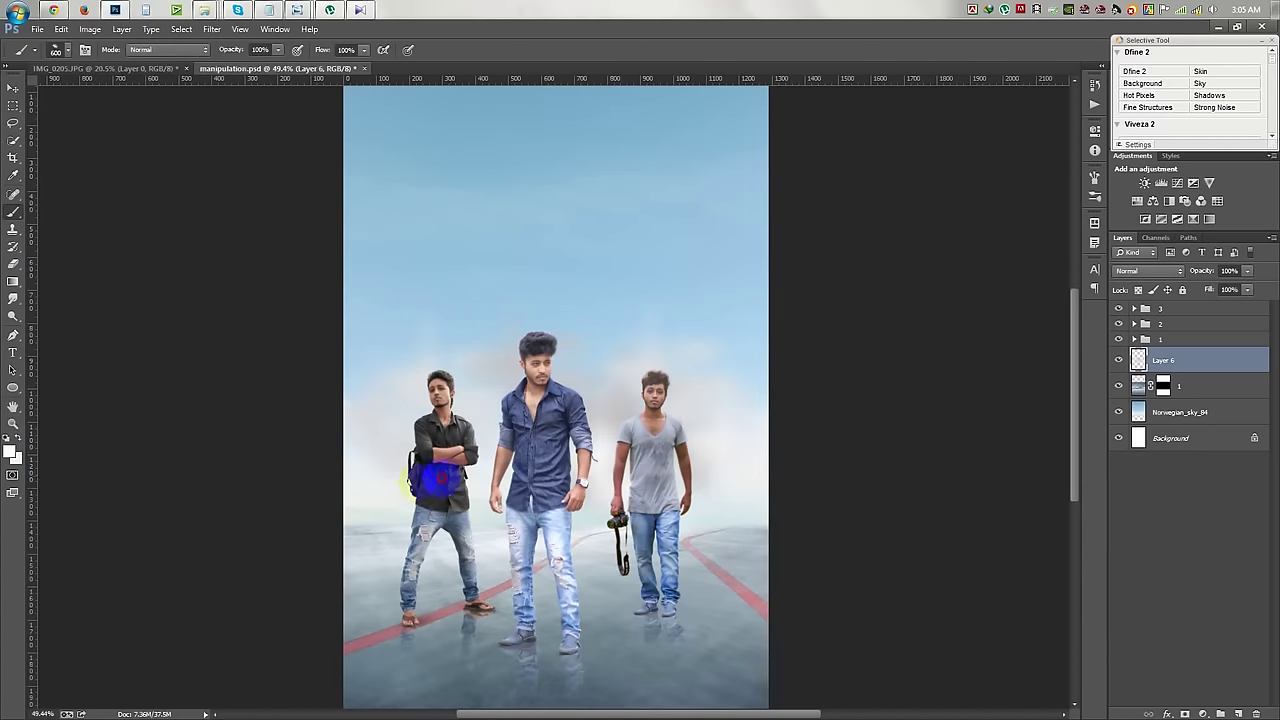
left_click_drag(435, 480, 89, 440)
Apply a 772.1 px Gaussian Blur to the haze layer.
left_click(214, 33)
left_click(430, 277)
left_click_drag(814, 570, 898, 572)
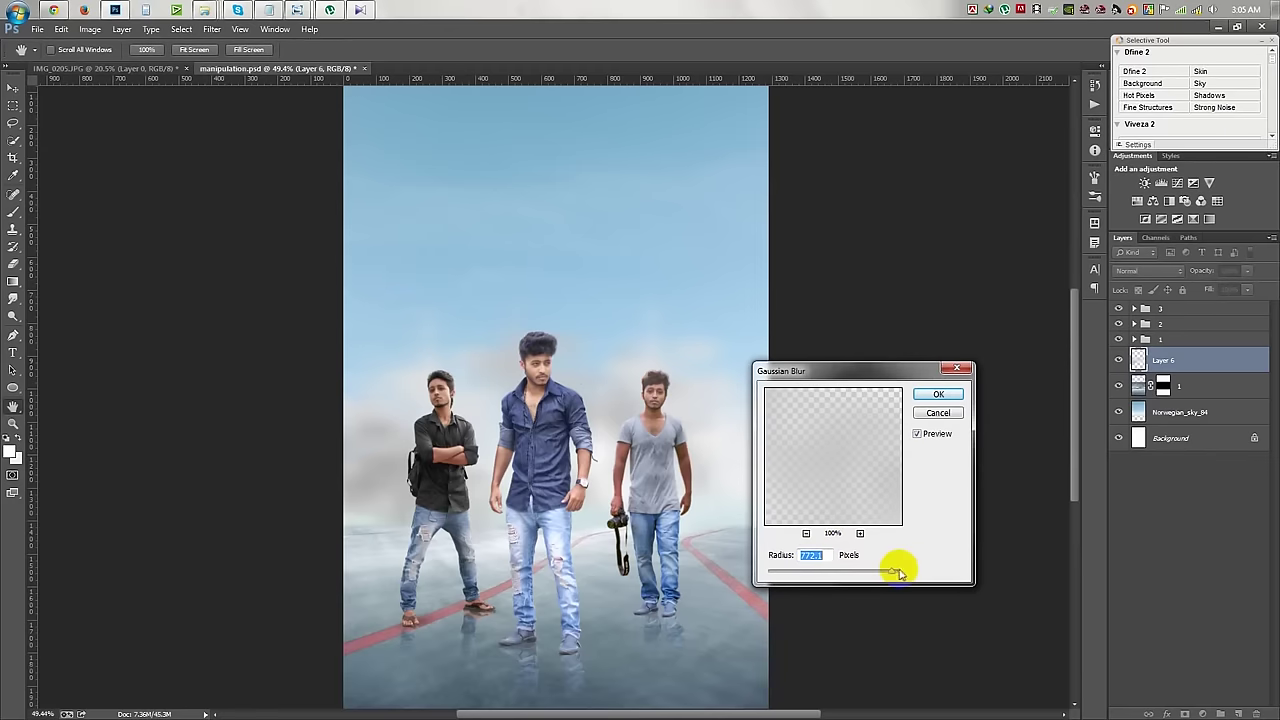
left_click(938, 395)
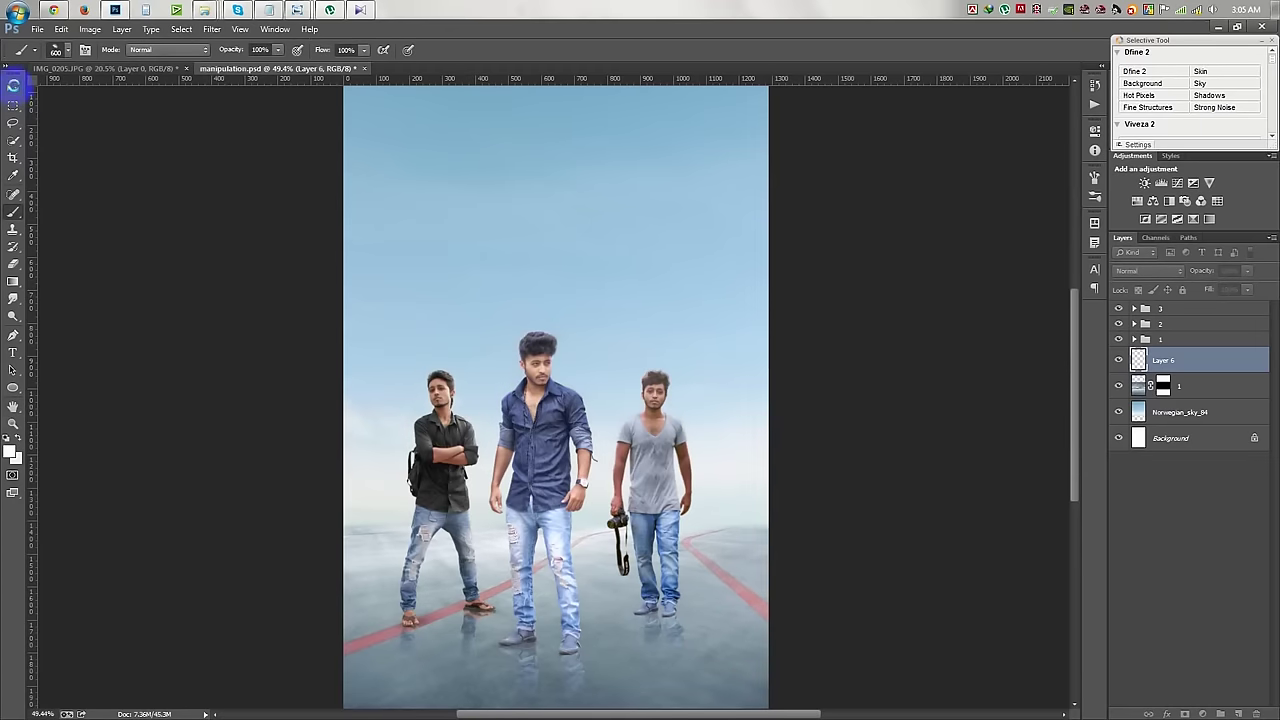
Reposition the haze and squash it down toward the horizon.
left_click(13, 86)
left_click_drag(600, 447, 566, 480)
key("ctrl+t")
scroll(566, 380, "down", 2)
mouse_move(553, 150)
left_mouse_down()
mouse_move(549, 231)
mouse_move(573, 262)
left_mouse_up()
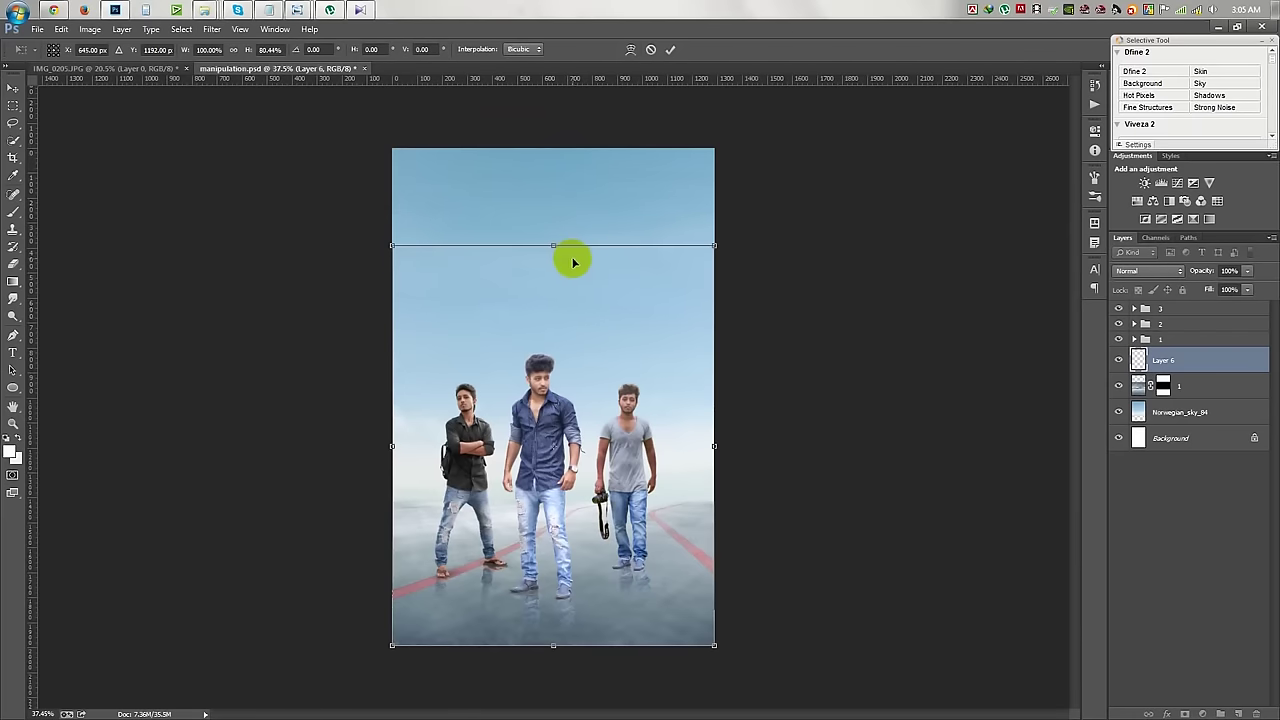
key("Return")
Check the eraser's size and hardness settings, then select group 1 with the Move tool.
left_click(12, 265)
right_click(506, 290)
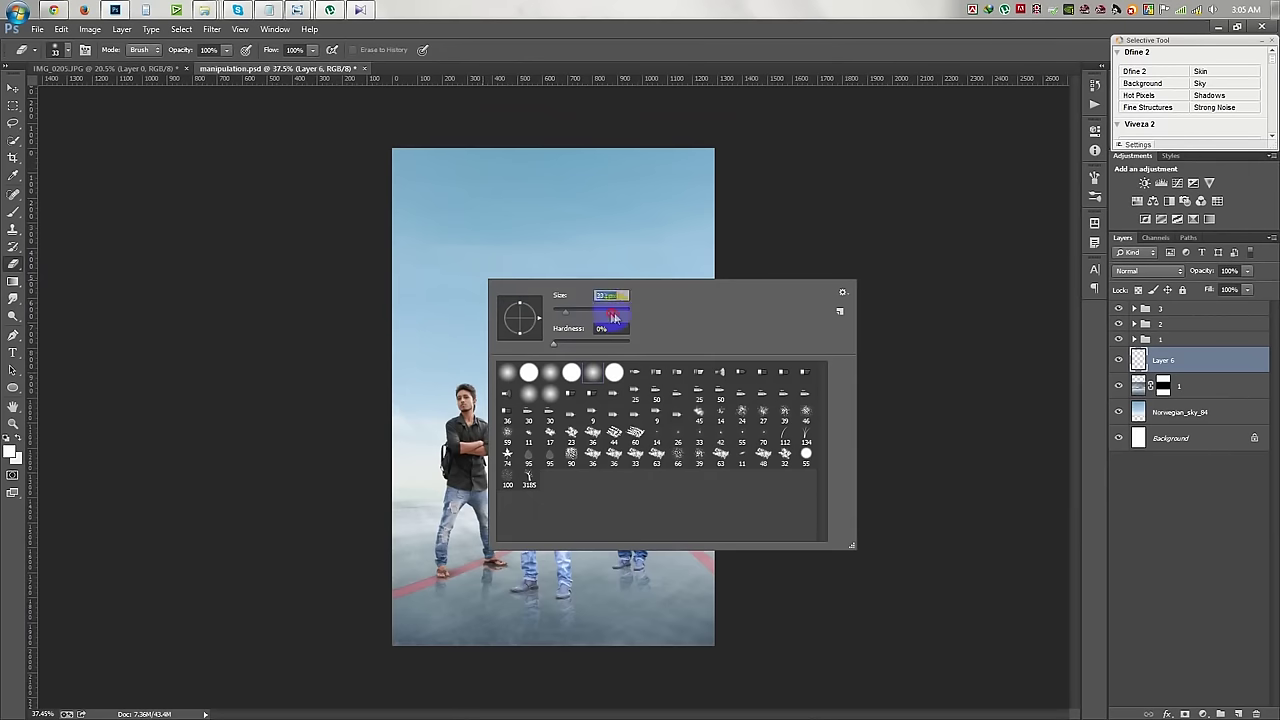
left_click(412, 248)
key("v")
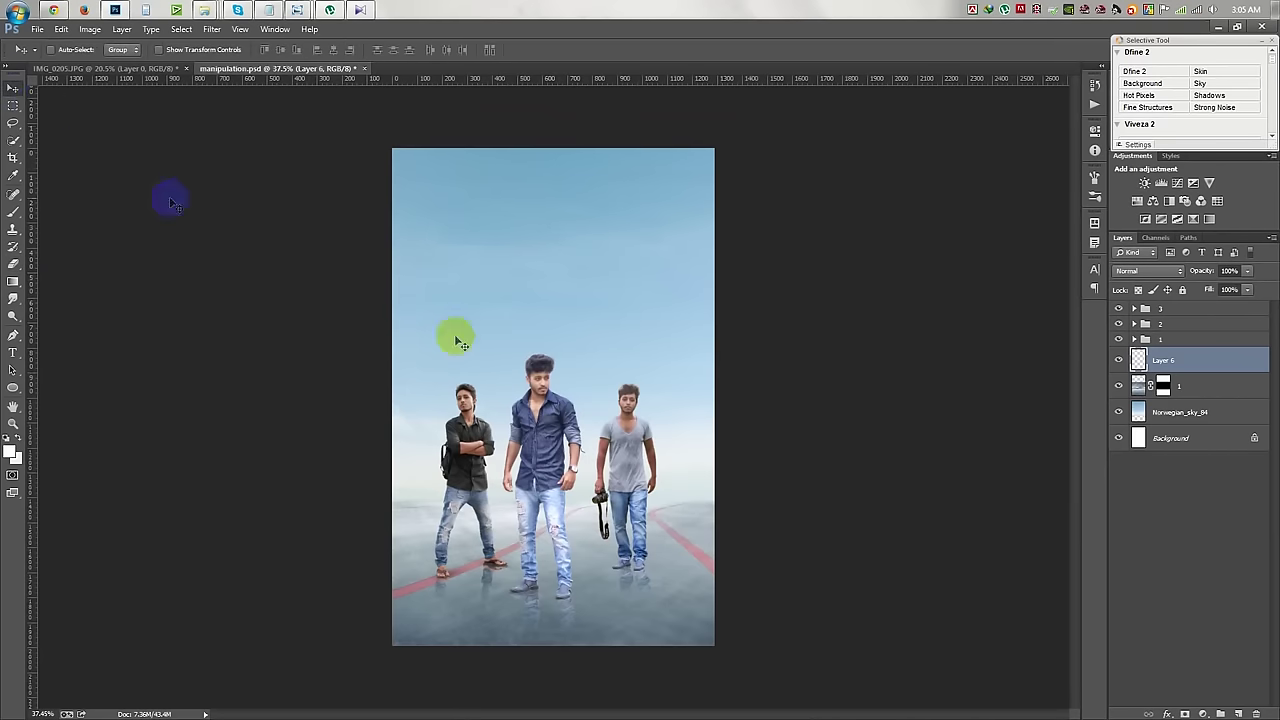
left_click(1168, 339)
Move all three groups of men to the right and slightly up.
left_click(1173, 313, "shift")
left_click_drag(830, 401, 771, 420)
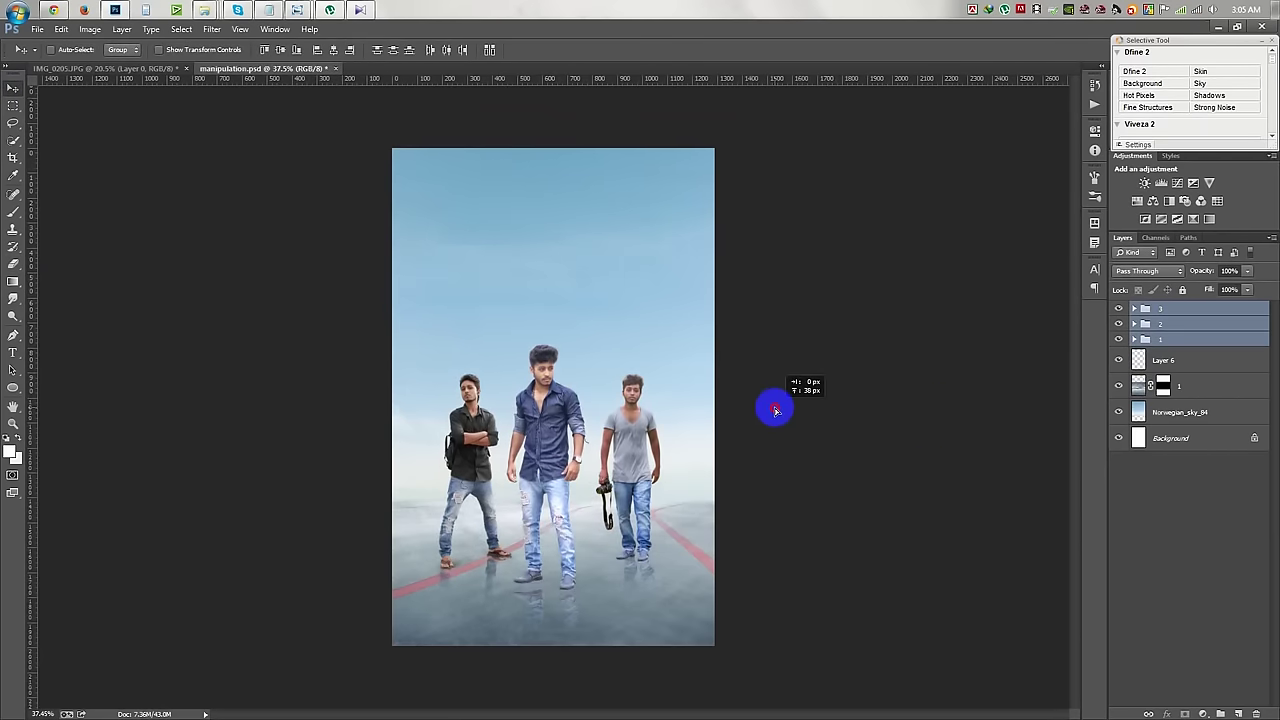
left_click_drag(708, 470, 706, 450)
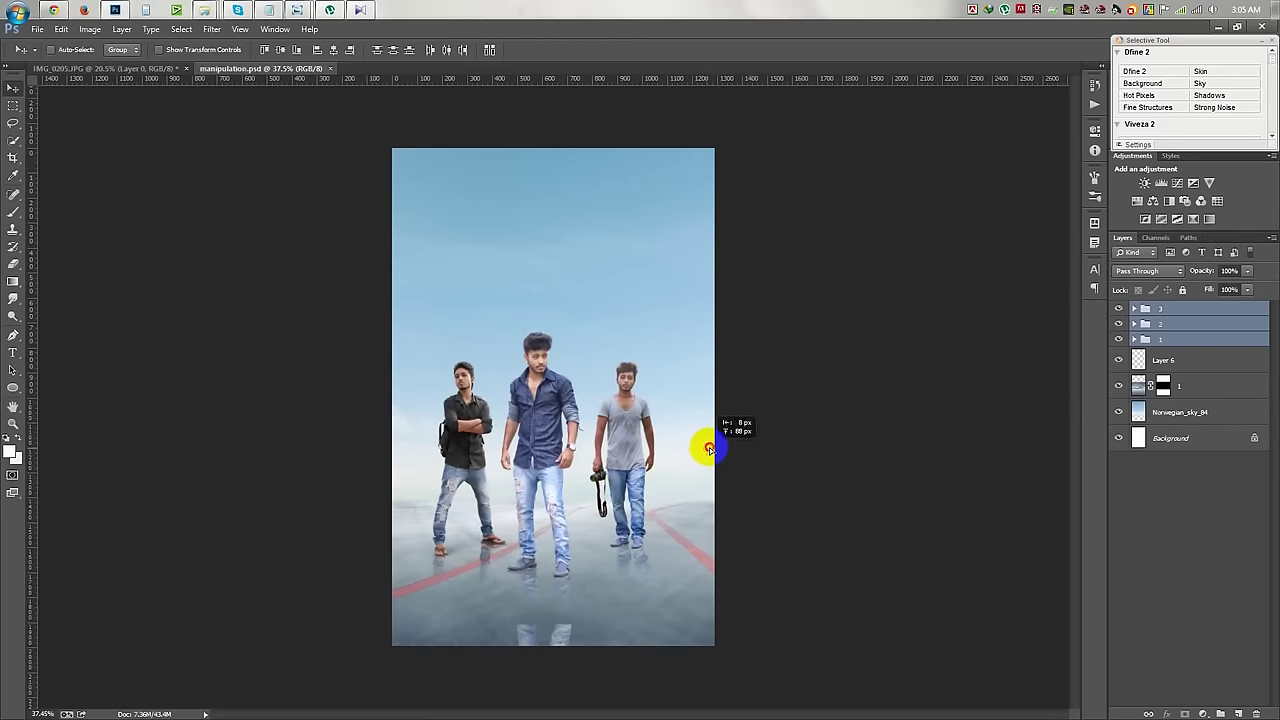
left_click_drag(706, 450, 712, 446)
scroll(610, 580, "up", 3)
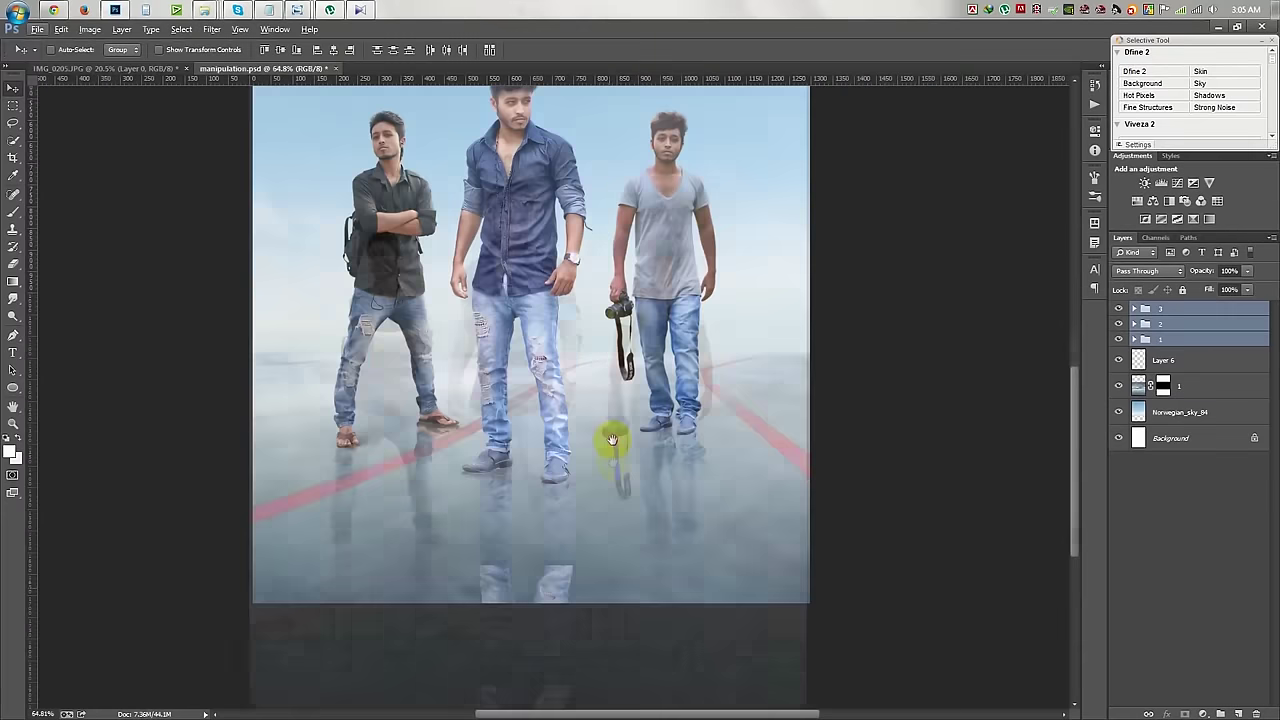
Paint out the stray reflected legs on Layer 2 copy's mask using a hard brush.
key("b")
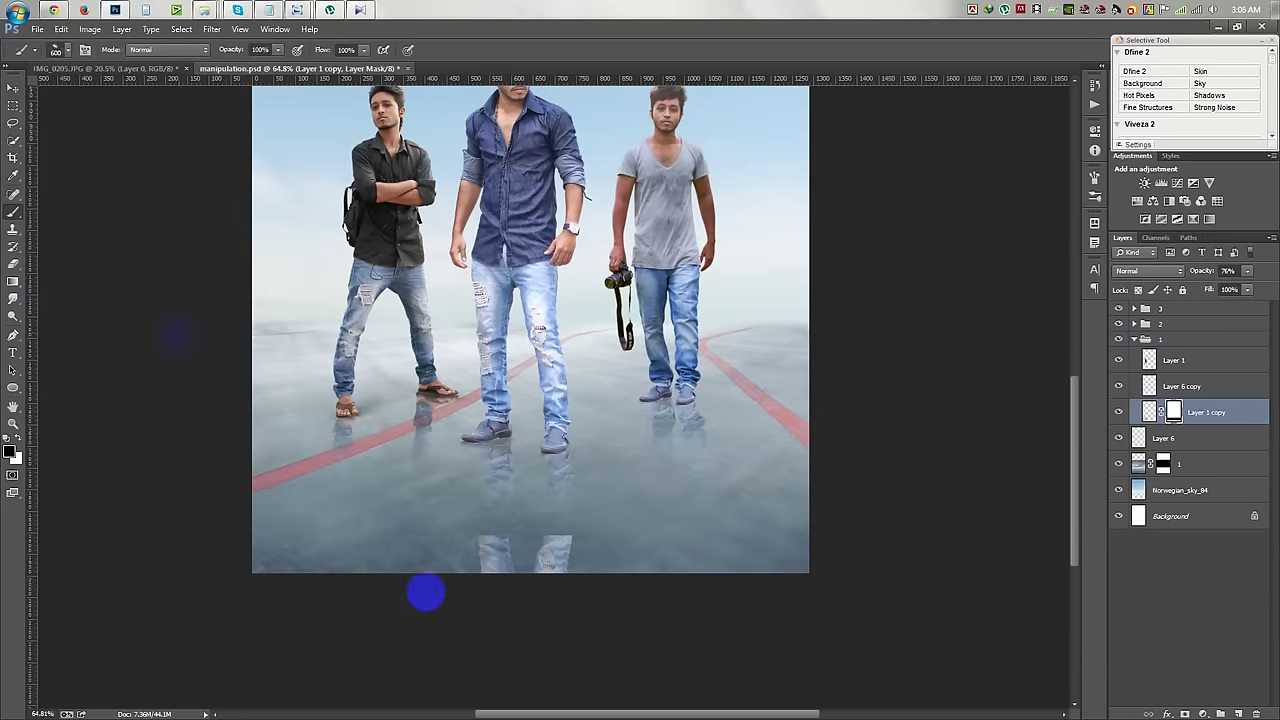
right_click(600, 600)
left_click(723, 545)
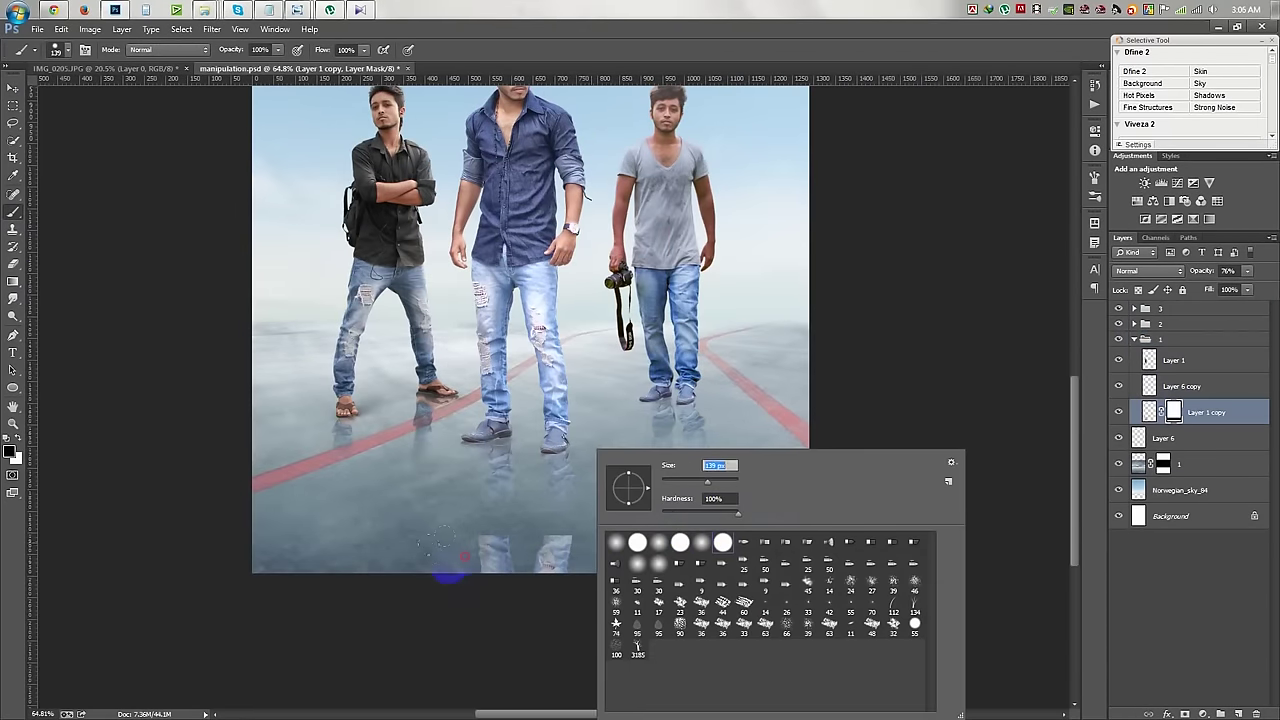
left_click(480, 549)
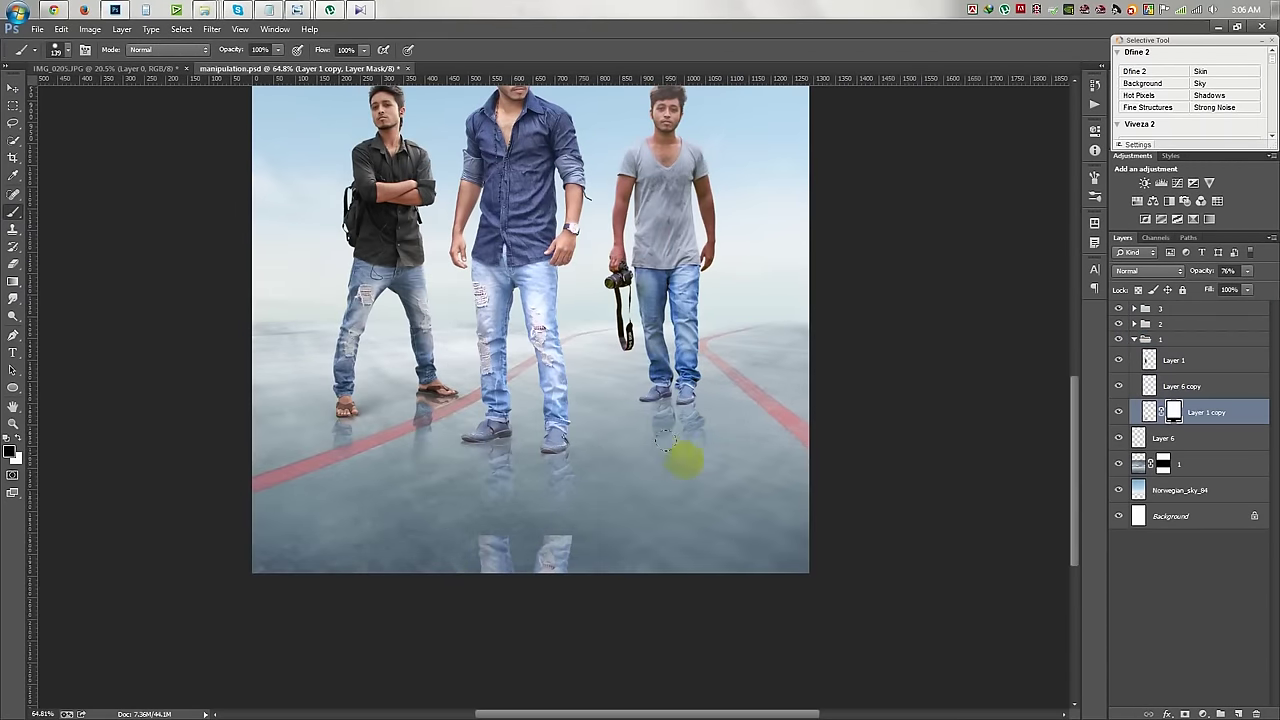
left_click(1134, 339)
left_click(1134, 308)
left_click(1206, 355)
left_click_drag(523, 548, 598, 550)
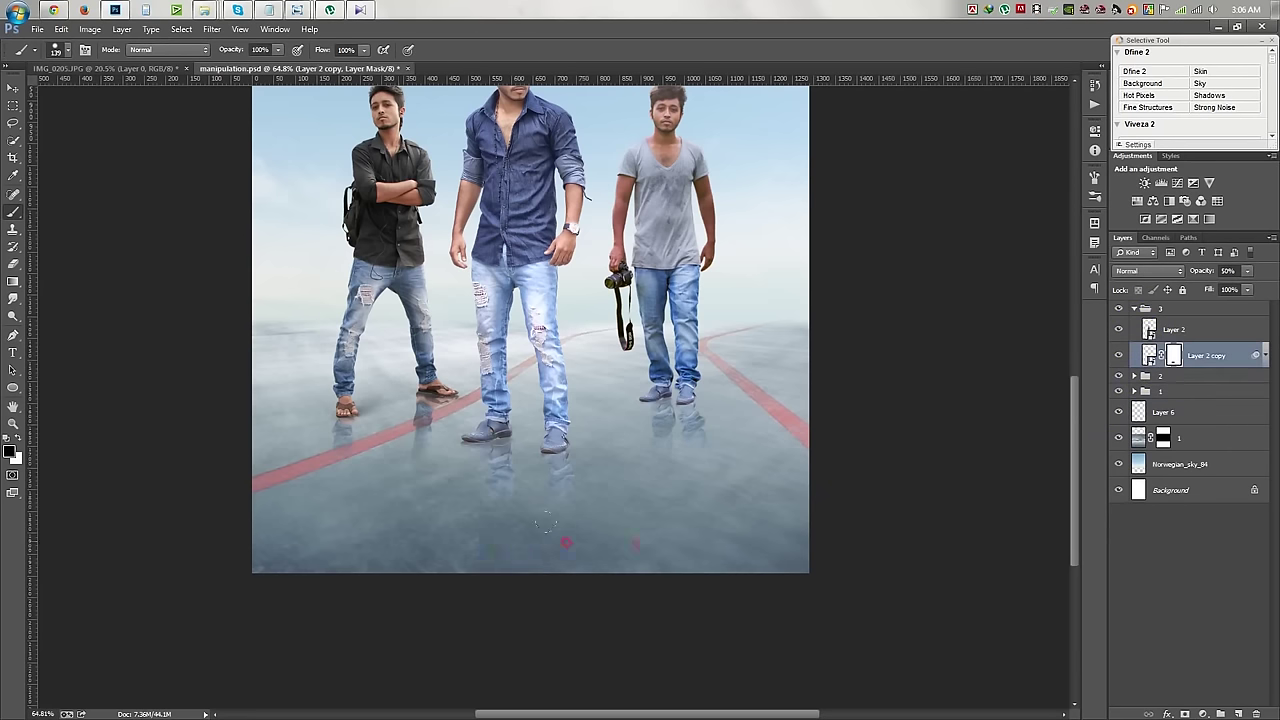
Fit the image on screen and nudge the selected men slightly to the right.
left_click(13, 88)
left_click(1134, 308)
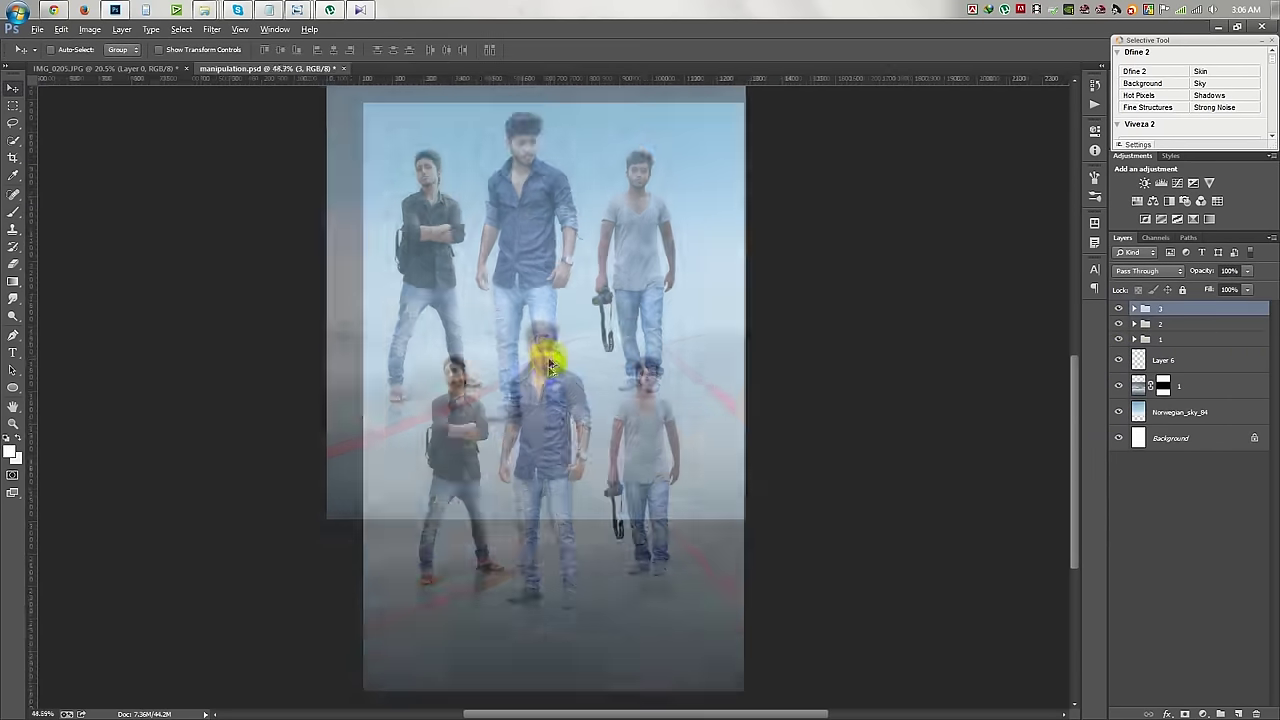
key("ctrl+0")
scroll(549, 397, "up", 1)
left_click(1223, 339, "shift")
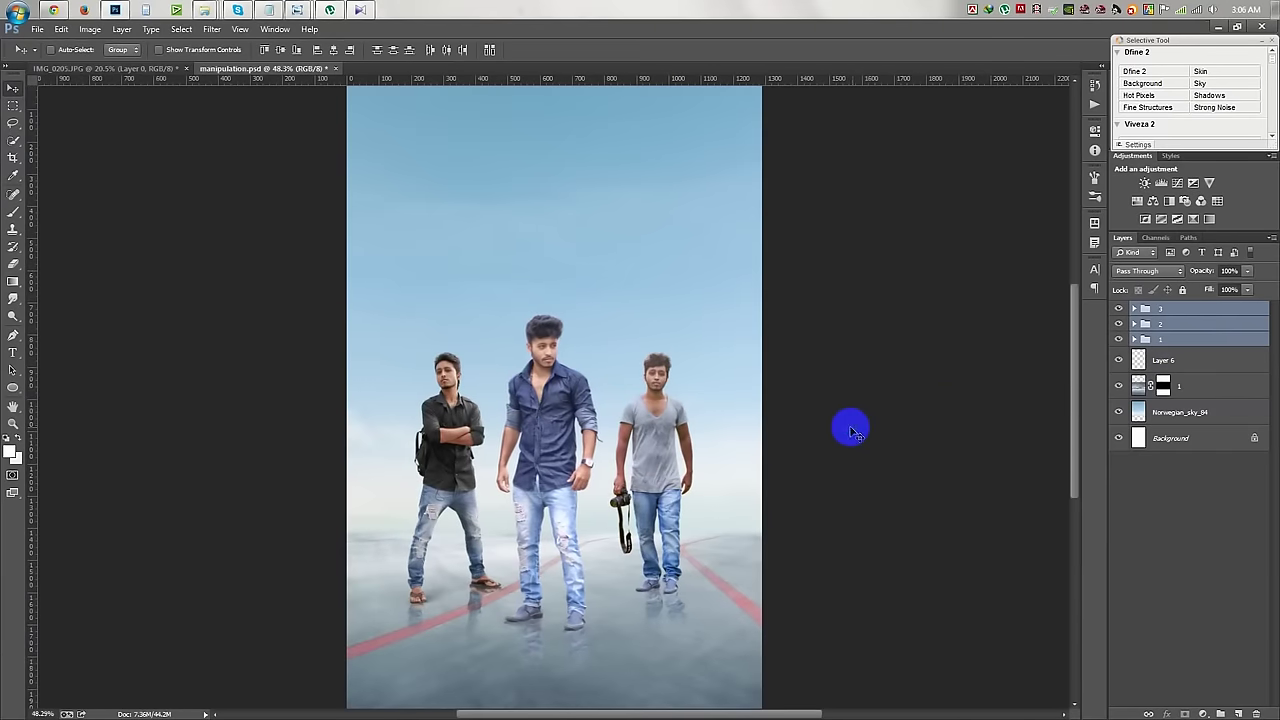
key("shift+Right")
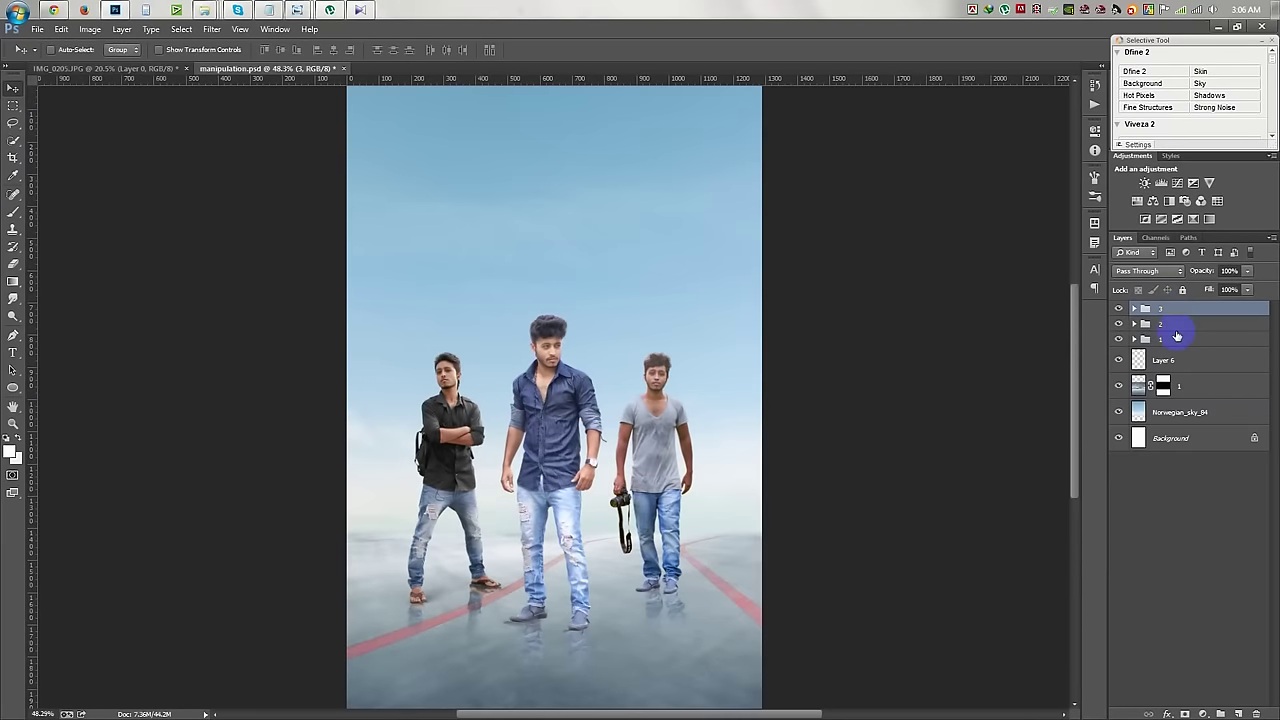